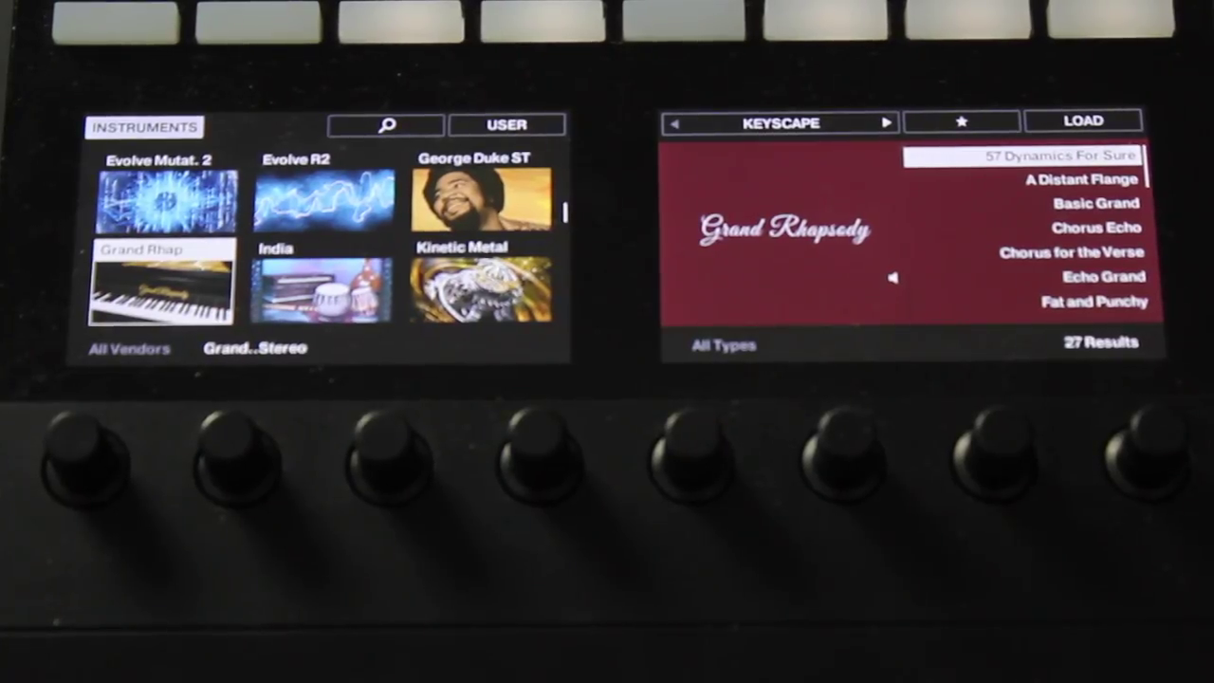
Filter the browser to user content for Keyscape, leaving only the 'keyscape' preset listed.
{"action": "scroll", "coordinate": [238, 455], "scroll_direction": "down", "scroll_amount": 5}
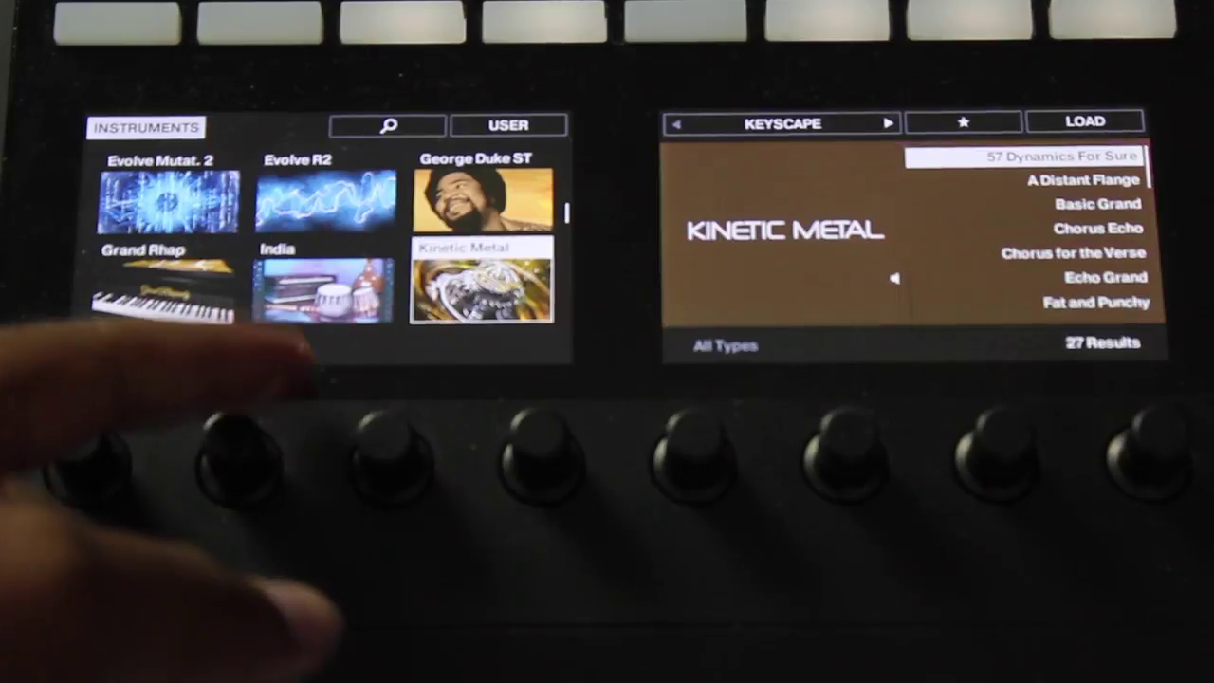
{"action": "scroll", "coordinate": [237, 455], "scroll_direction": "down", "scroll_amount": 8}
{"action": "scroll", "coordinate": [237, 455], "scroll_direction": "up", "scroll_amount": 8}
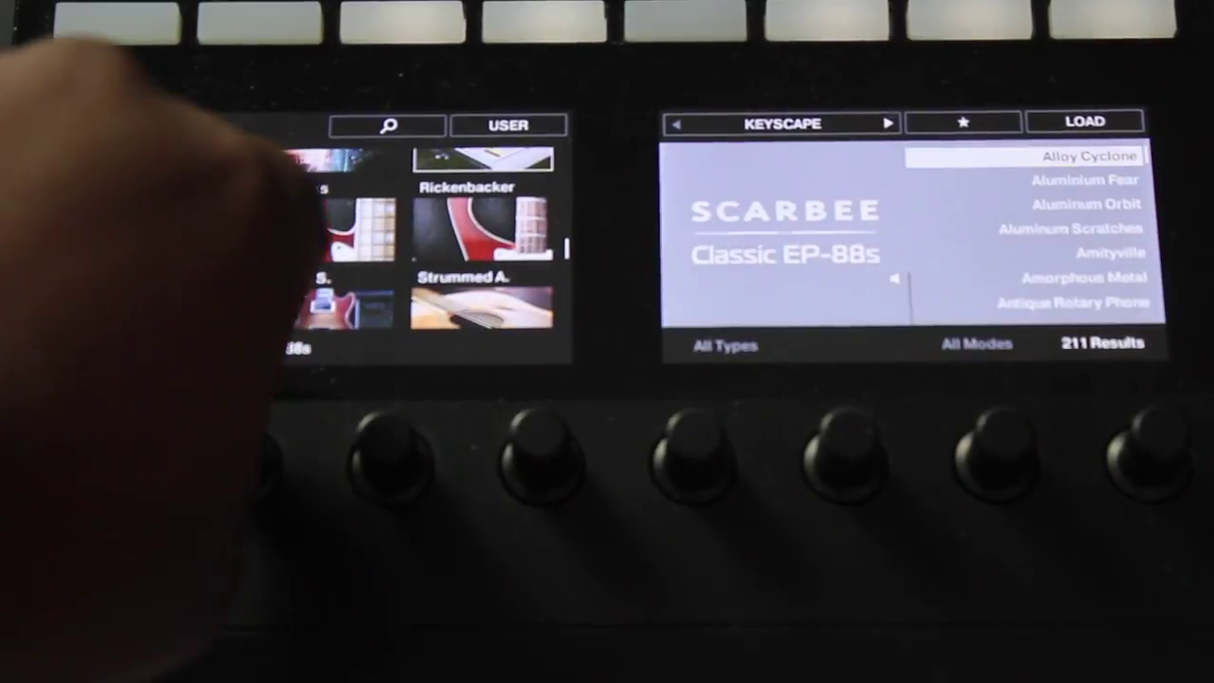
{"action": "scroll", "coordinate": [237, 455], "scroll_direction": "up", "scroll_amount": 8}
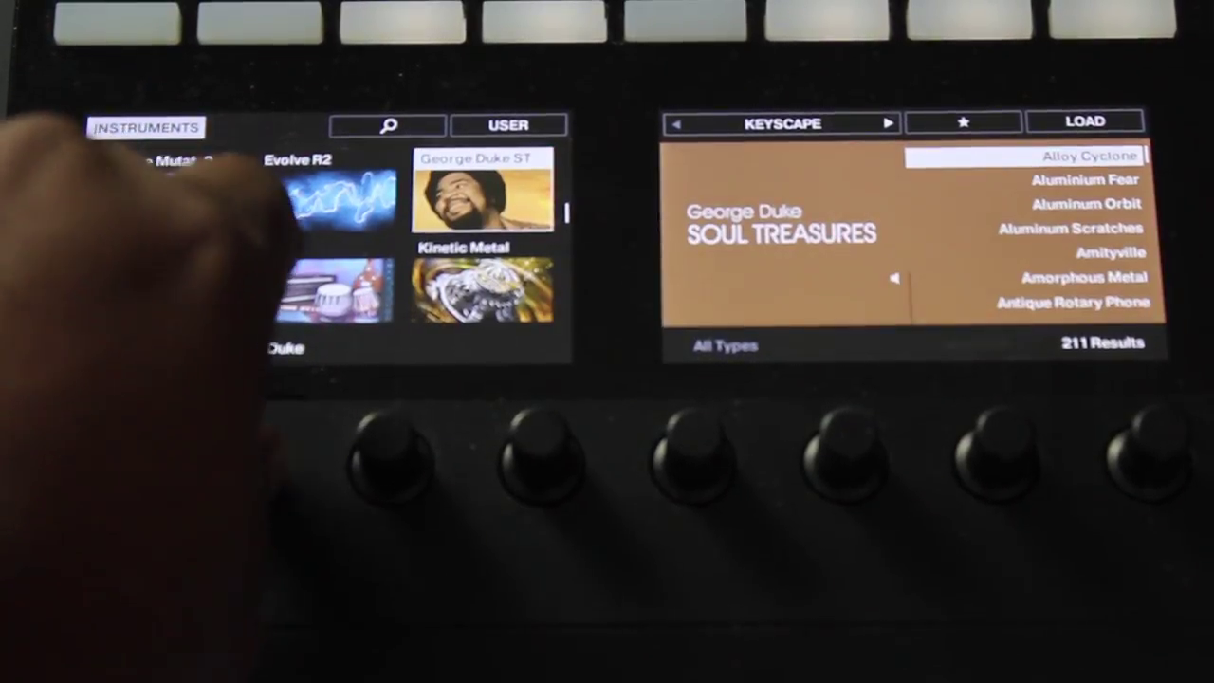
{"action": "scroll", "coordinate": [237, 455], "scroll_direction": "down", "scroll_amount": 1}
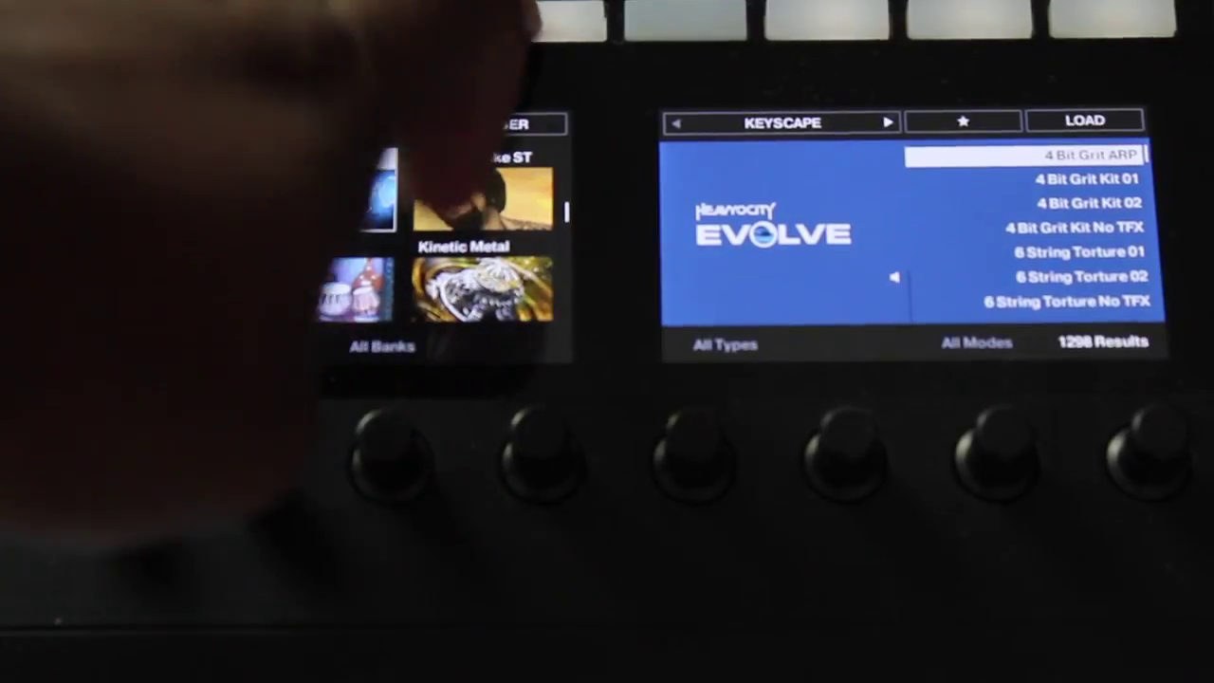
{"action": "left_click", "coordinate": [544, 21]}
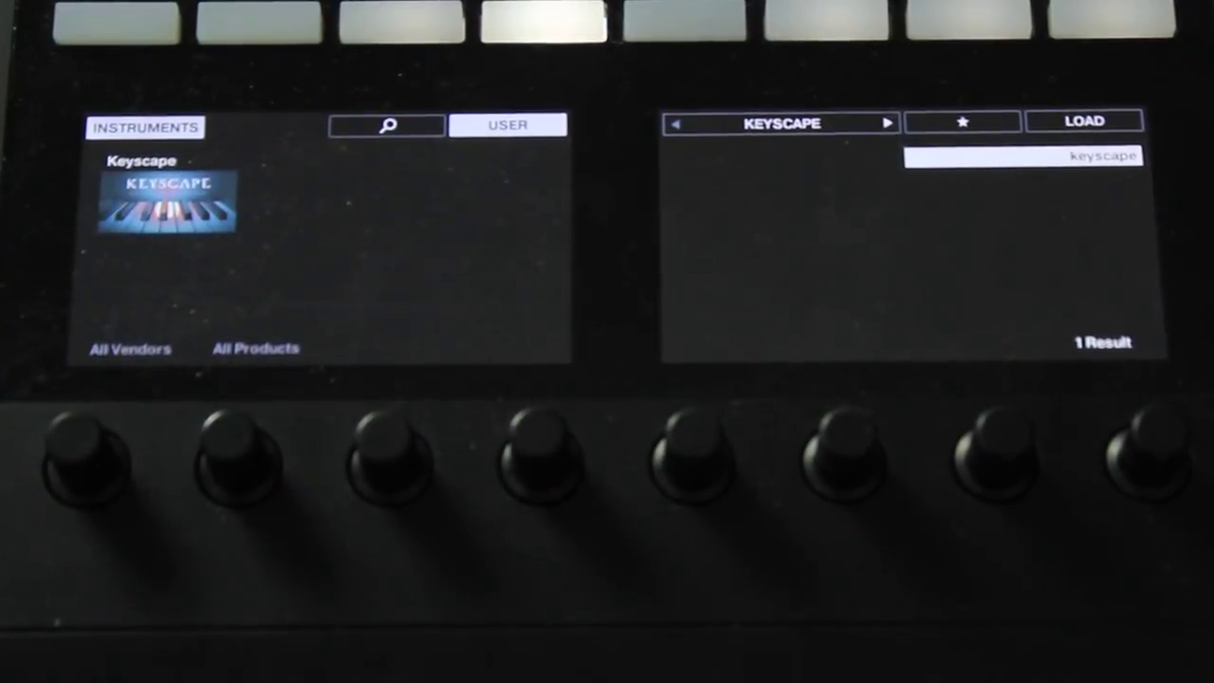
{"action": "scroll", "coordinate": [237, 455], "scroll_direction": "down", "scroll_amount": 1}
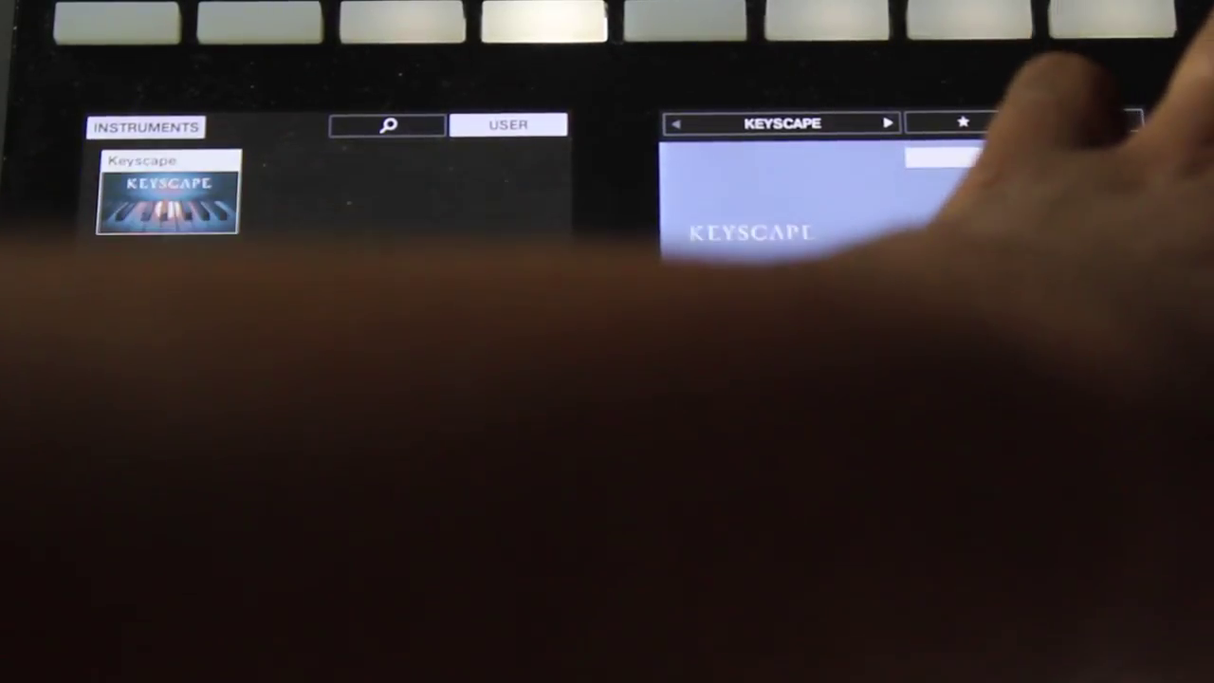
Load the selected user preset, bringing up Omnisphere with its 'Flying Wings of Love' patch.
{"action": "left_click", "coordinate": [1110, 22]}
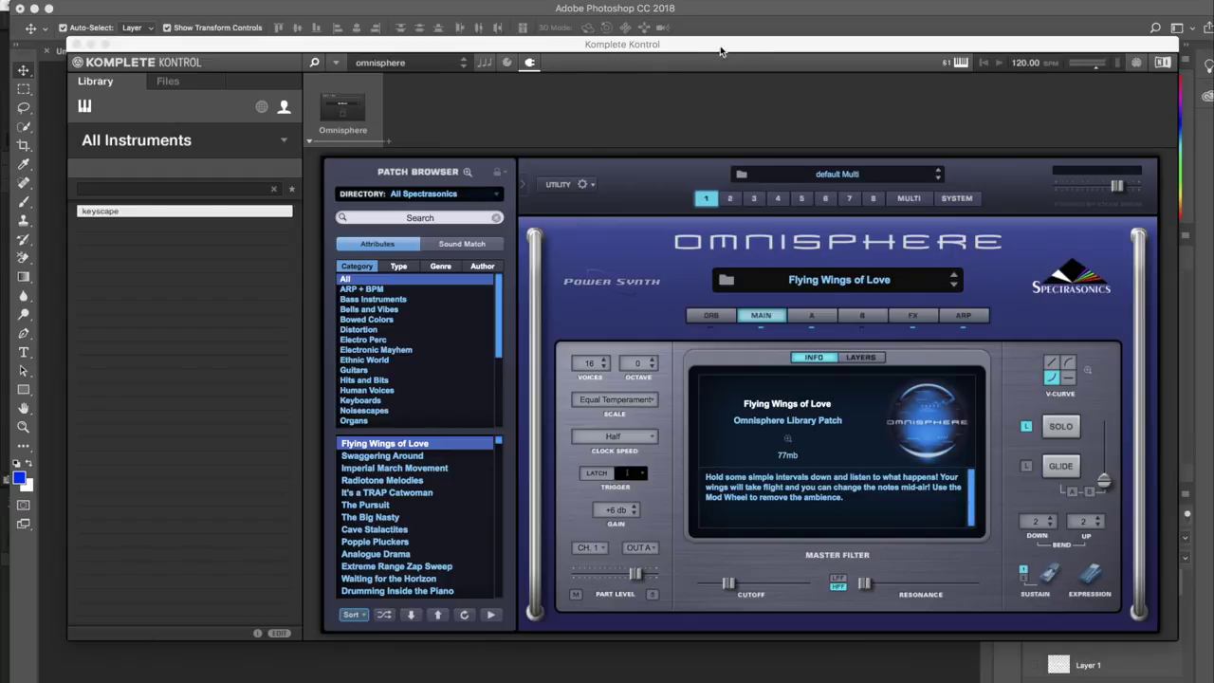
{"action": "left_click", "coordinate": [711, 7]}
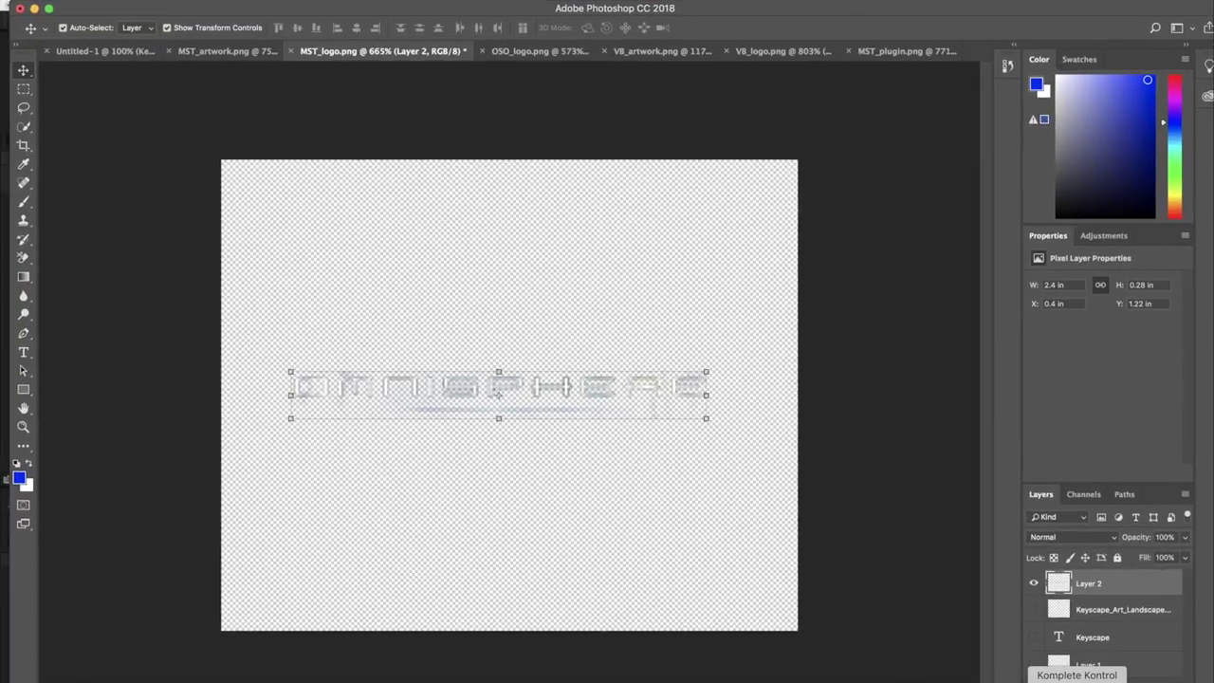
{"action": "left_click", "coordinate": [1077, 679]}
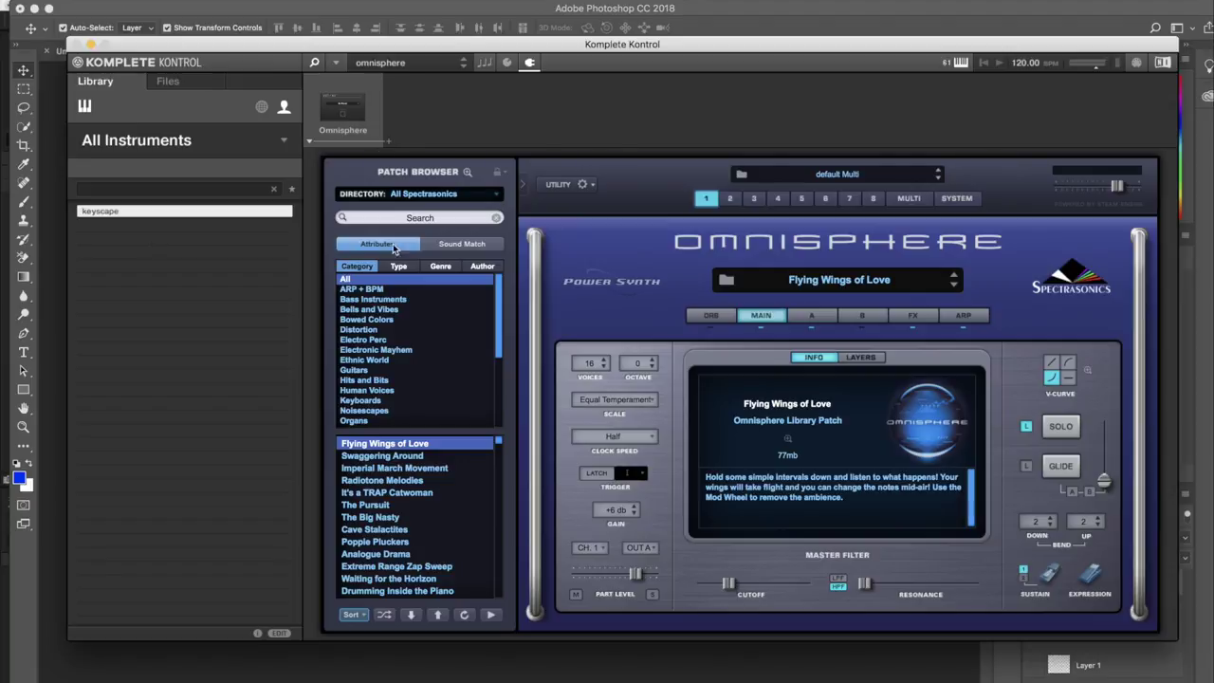
Save the current Omnisphere setup via File > Save As as user preset 'omnisphere'.
{"action": "left_click", "coordinate": [338, 64]}
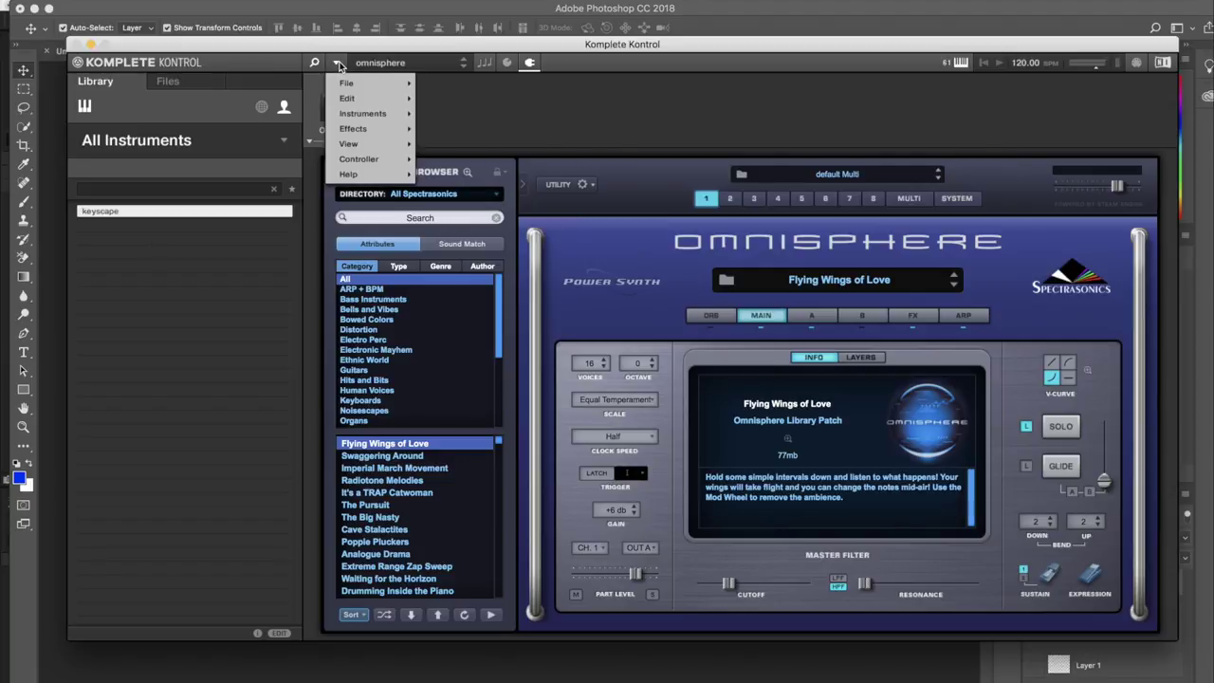
{"action": "mouse_move", "coordinate": [361, 99]}
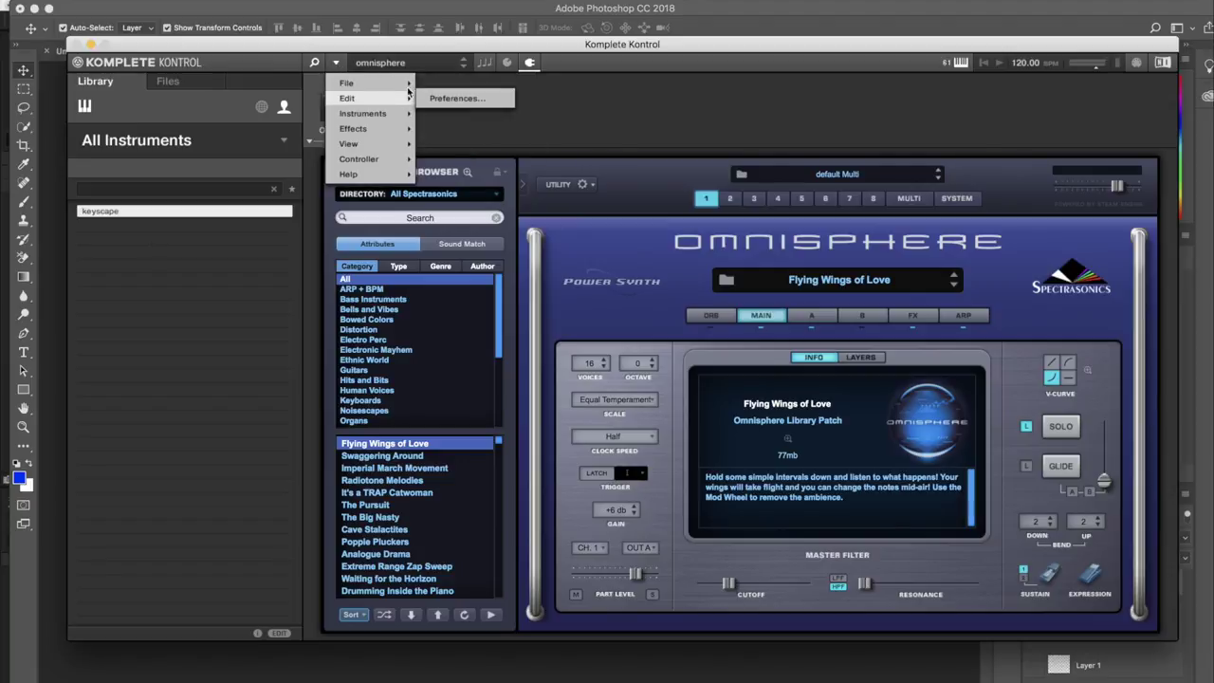
{"action": "left_click", "coordinate": [447, 131]}
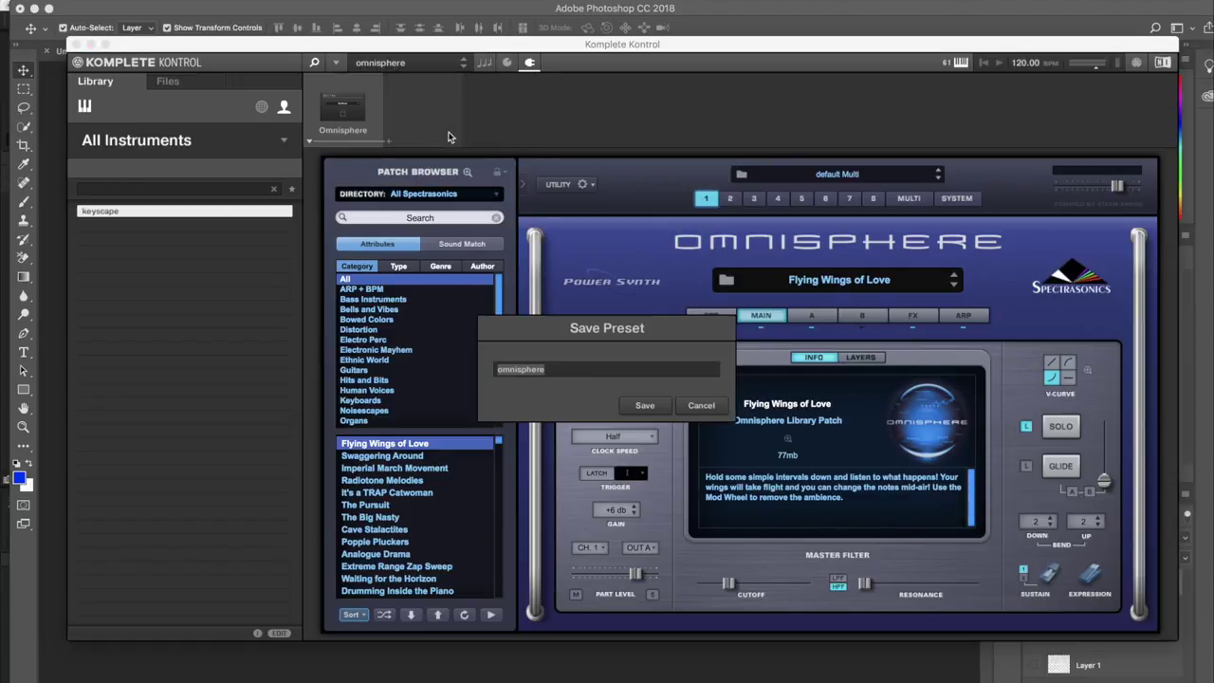
{"action": "left_click", "coordinate": [572, 376]}
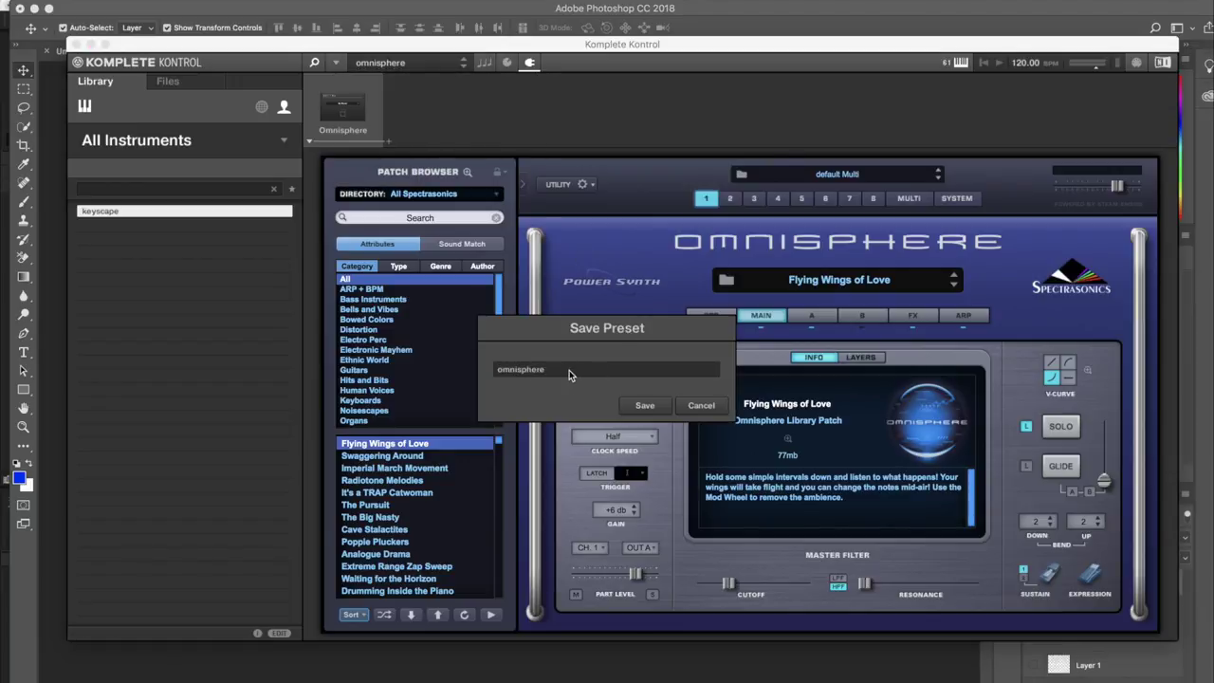
{"action": "left_click", "coordinate": [643, 405]}
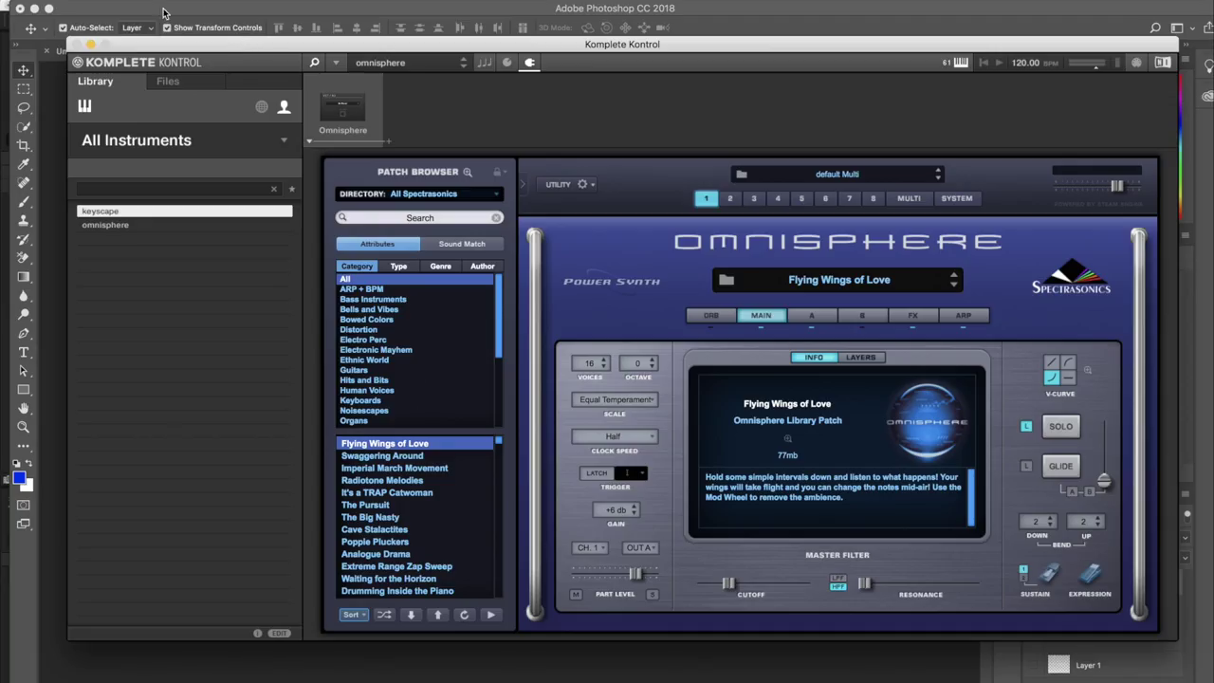
Quit Komplete Kontrol from its application menu.
{"action": "left_click", "coordinate": [71, 3]}
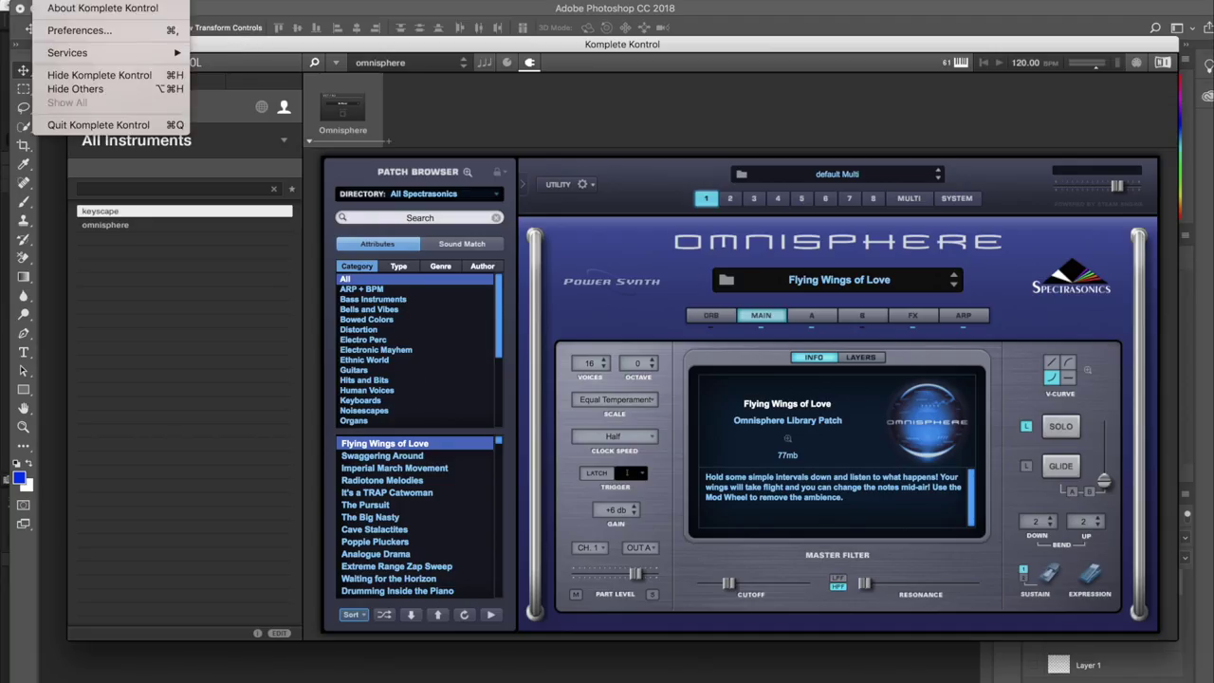
{"action": "left_click", "coordinate": [123, 127]}
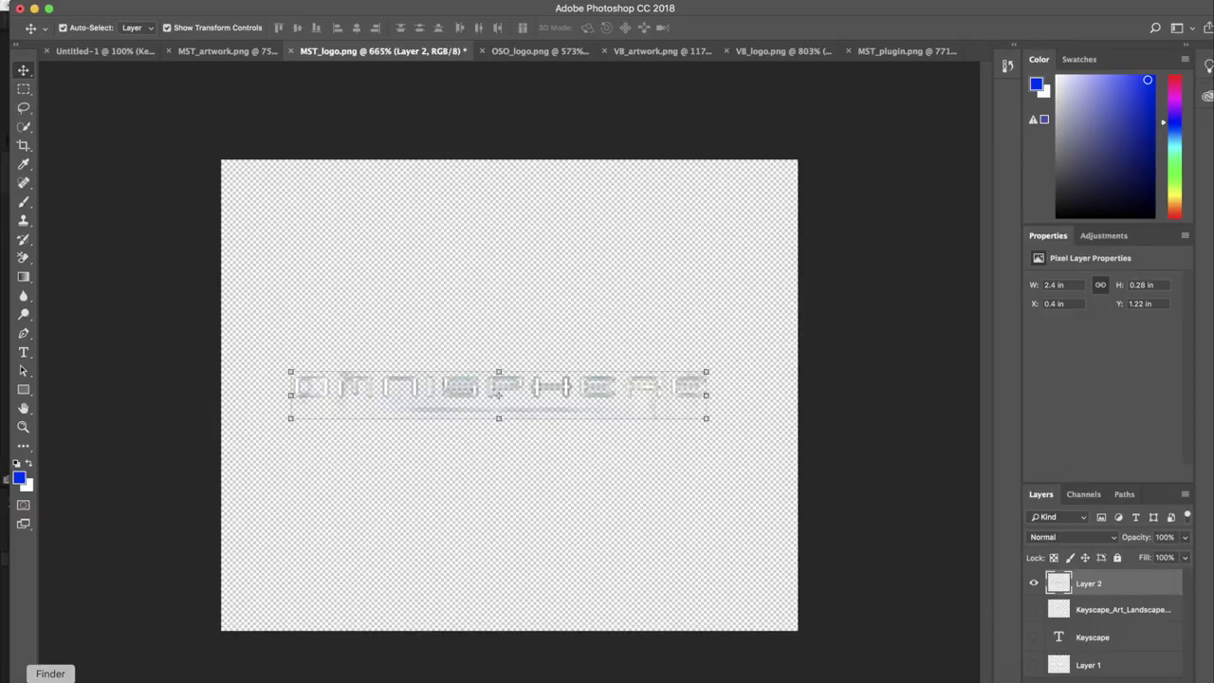
Open a new Finder window from the Dock.
{"action": "left_click", "coordinate": [50, 679]}
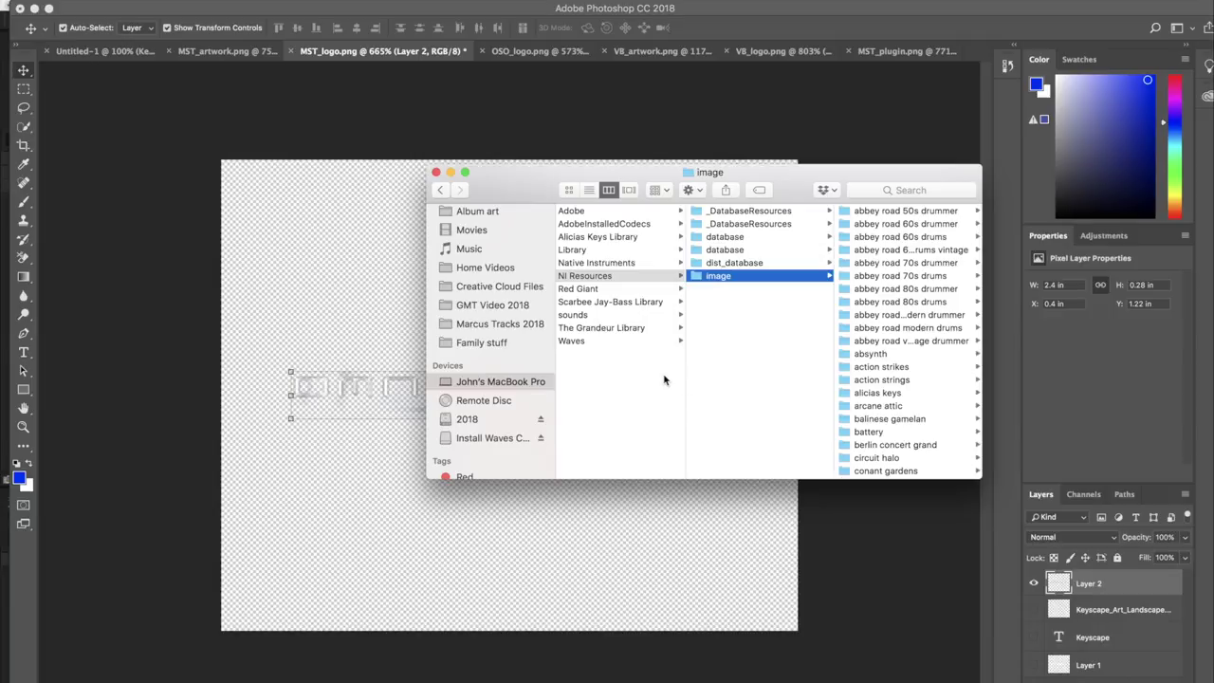
Navigate Macintosh HD > Users > Shared > NI Resources in column view, showing its subfolders.
{"action": "scroll", "coordinate": [724, 387], "scroll_direction": "right", "scroll_amount": 1}
{"action": "scroll", "coordinate": [582, 408], "scroll_direction": "left", "scroll_amount": 5}
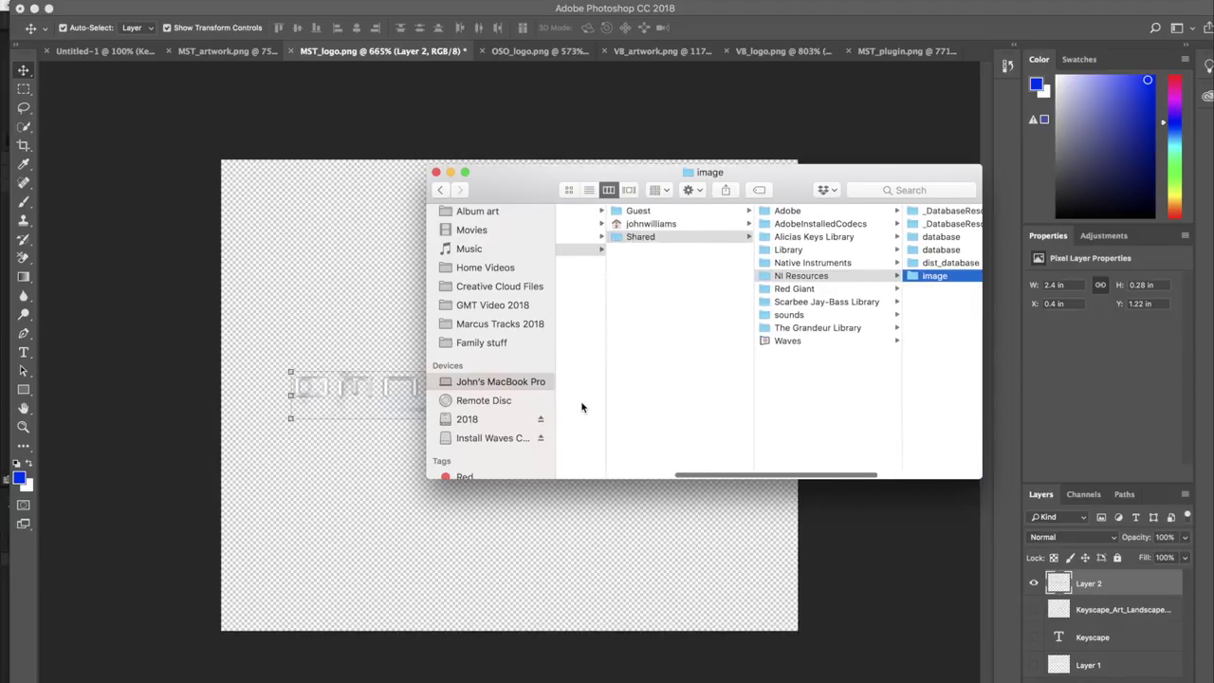
{"action": "scroll", "coordinate": [713, 369], "scroll_direction": "left", "scroll_amount": 5}
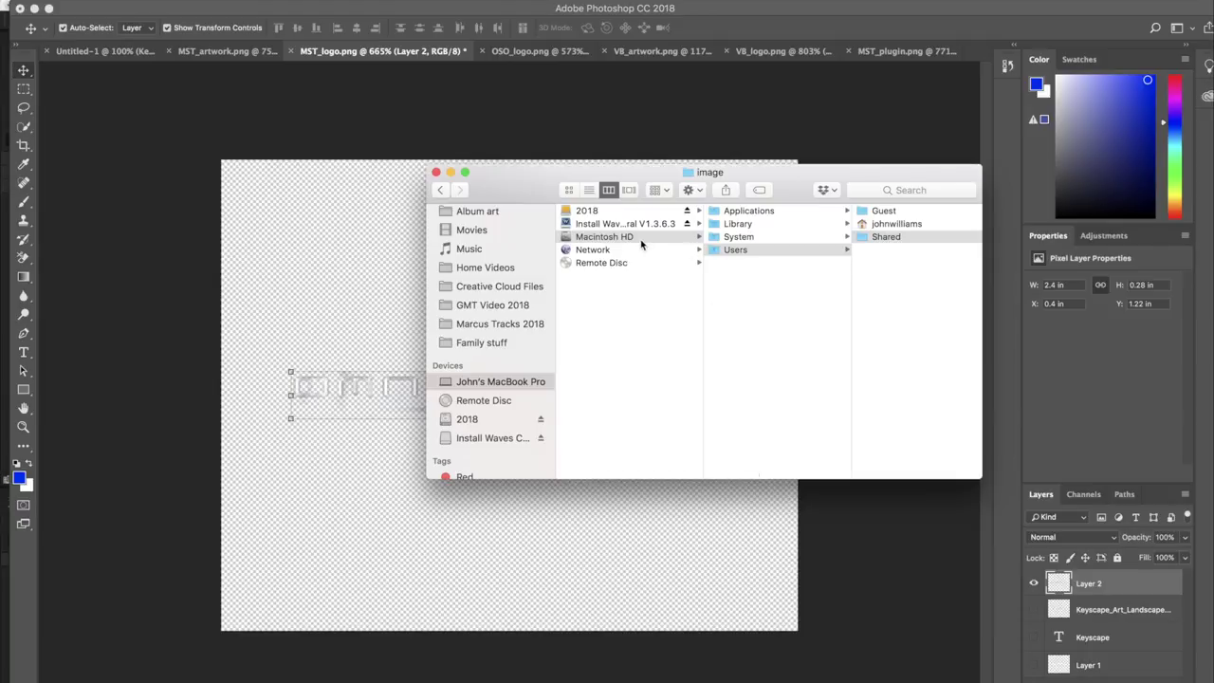
{"action": "left_click", "coordinate": [607, 237]}
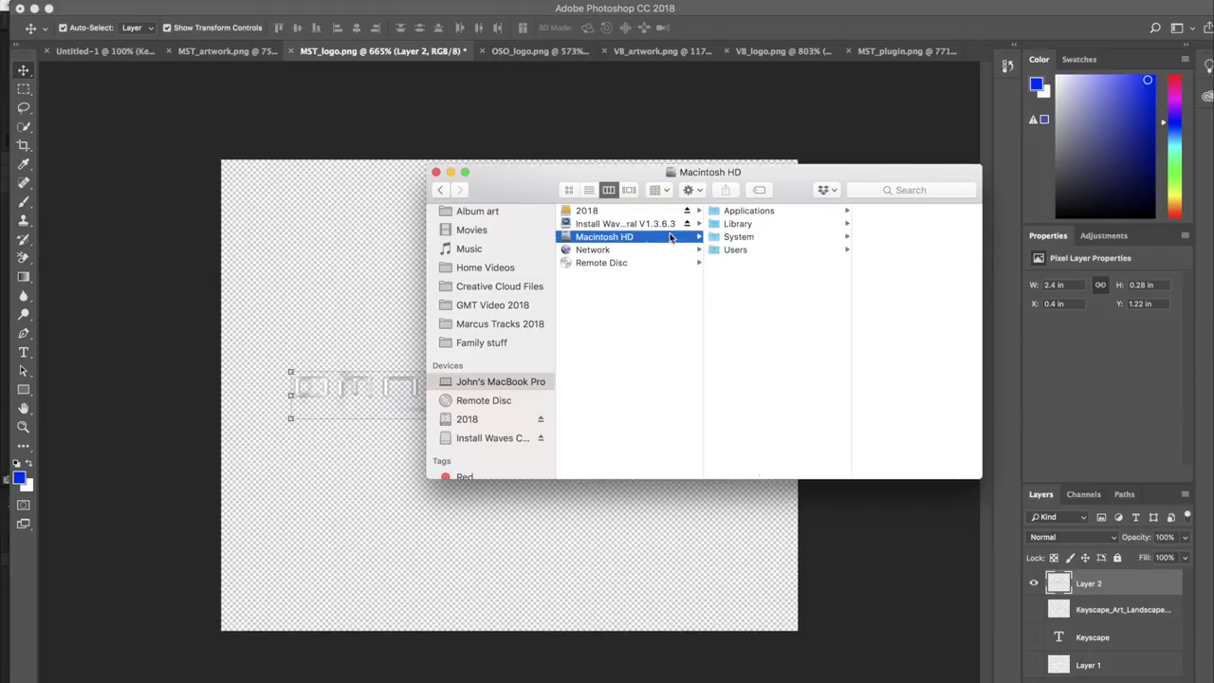
{"action": "left_click", "coordinate": [735, 248]}
{"action": "left_click", "coordinate": [860, 243]}
{"action": "left_click", "coordinate": [860, 239]}
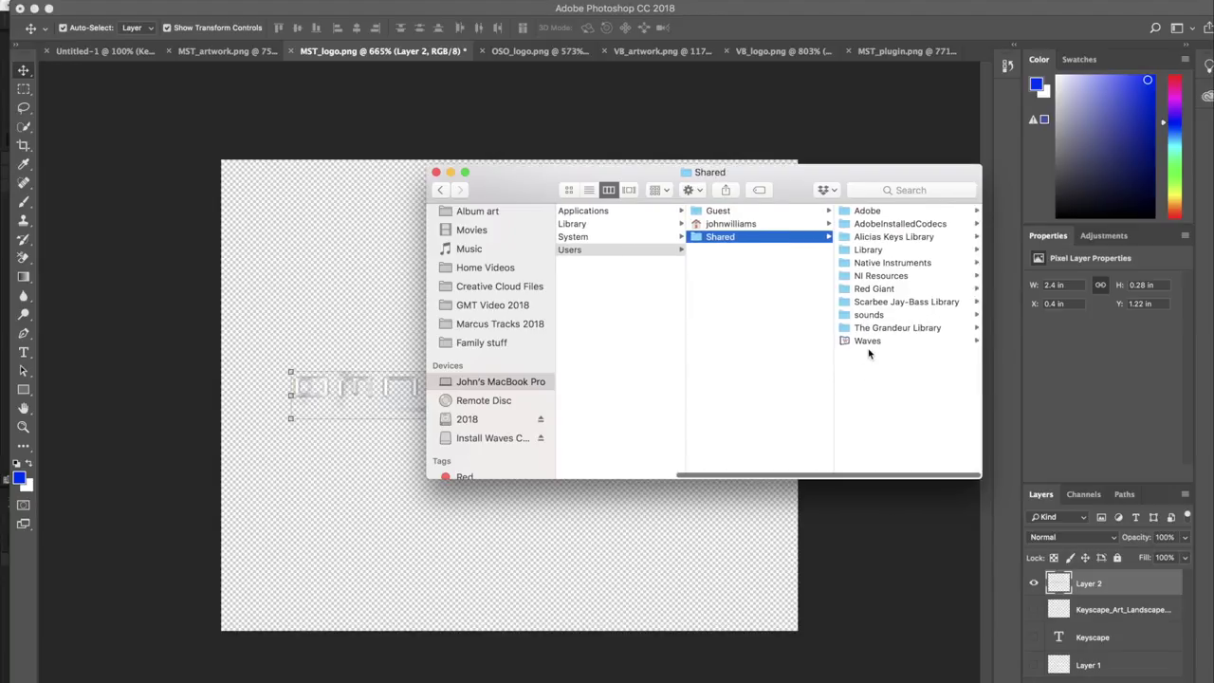
{"action": "left_click", "coordinate": [871, 276]}
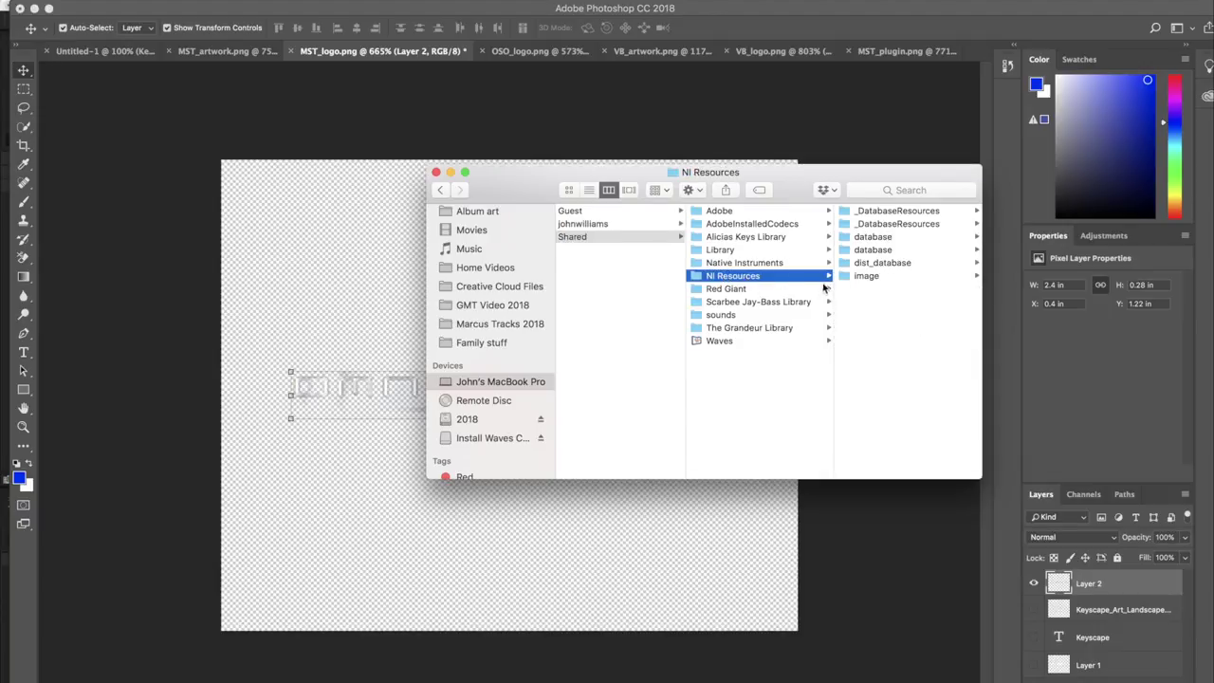
{"action": "left_click", "coordinate": [866, 278]}
{"action": "left_click", "coordinate": [729, 266]}
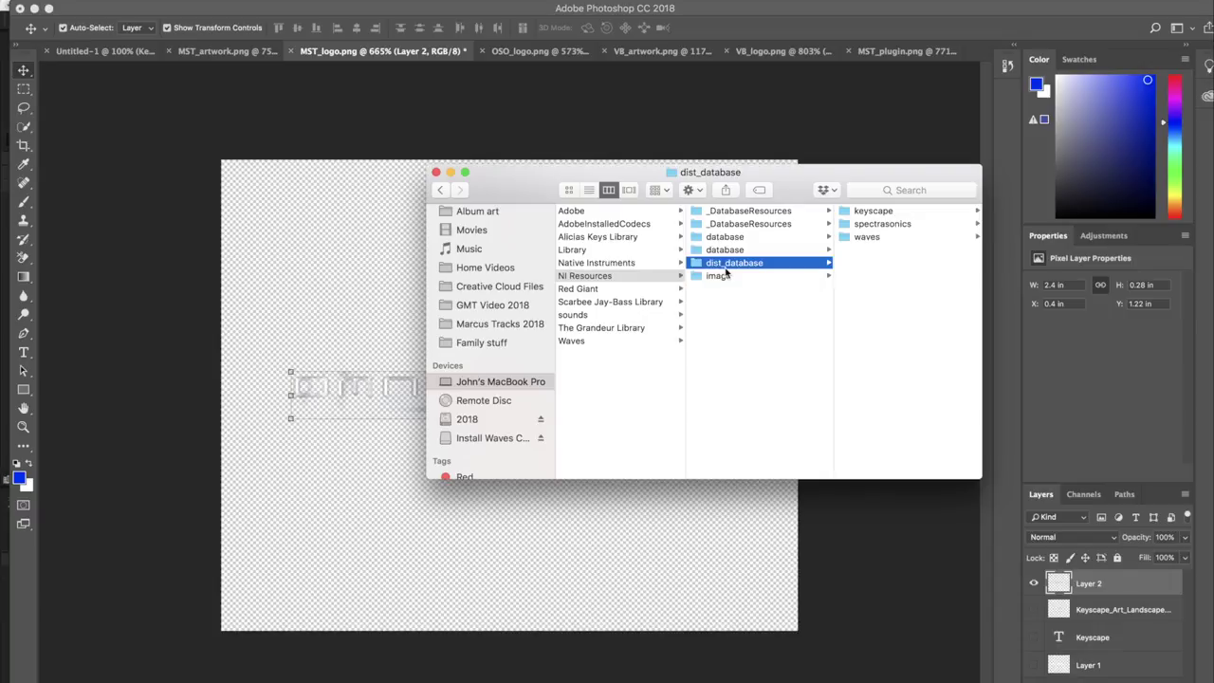
{"action": "left_click", "coordinate": [731, 277]}
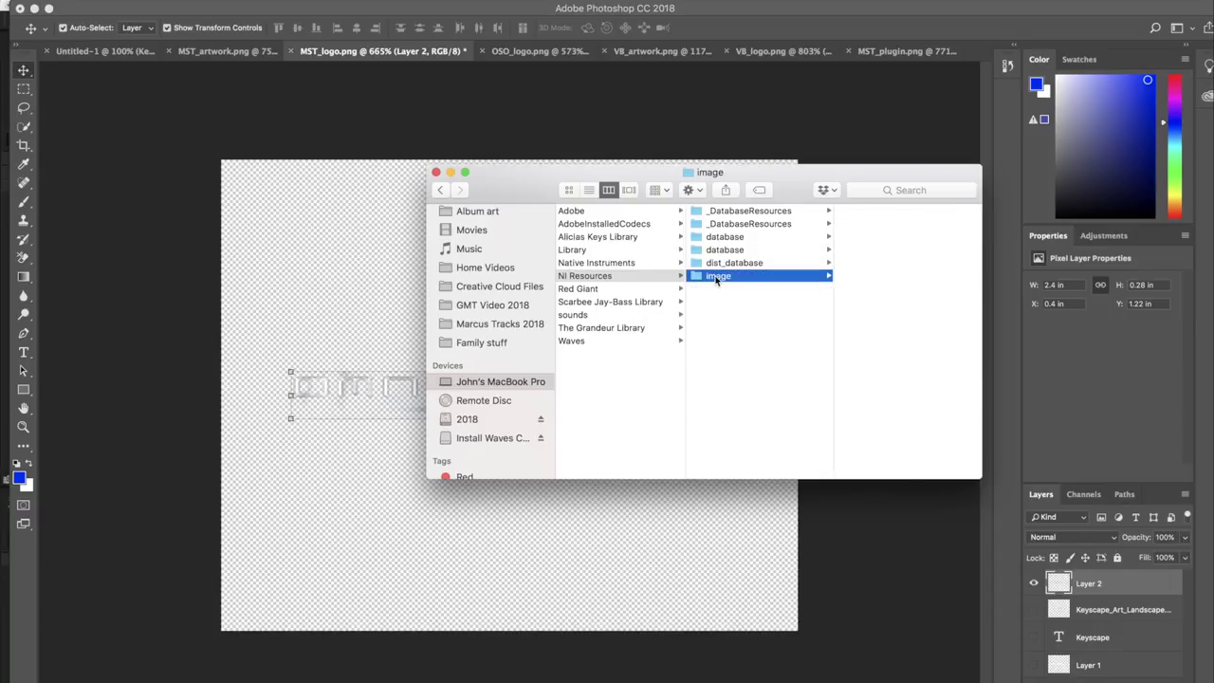
{"action": "left_click", "coordinate": [747, 366]}
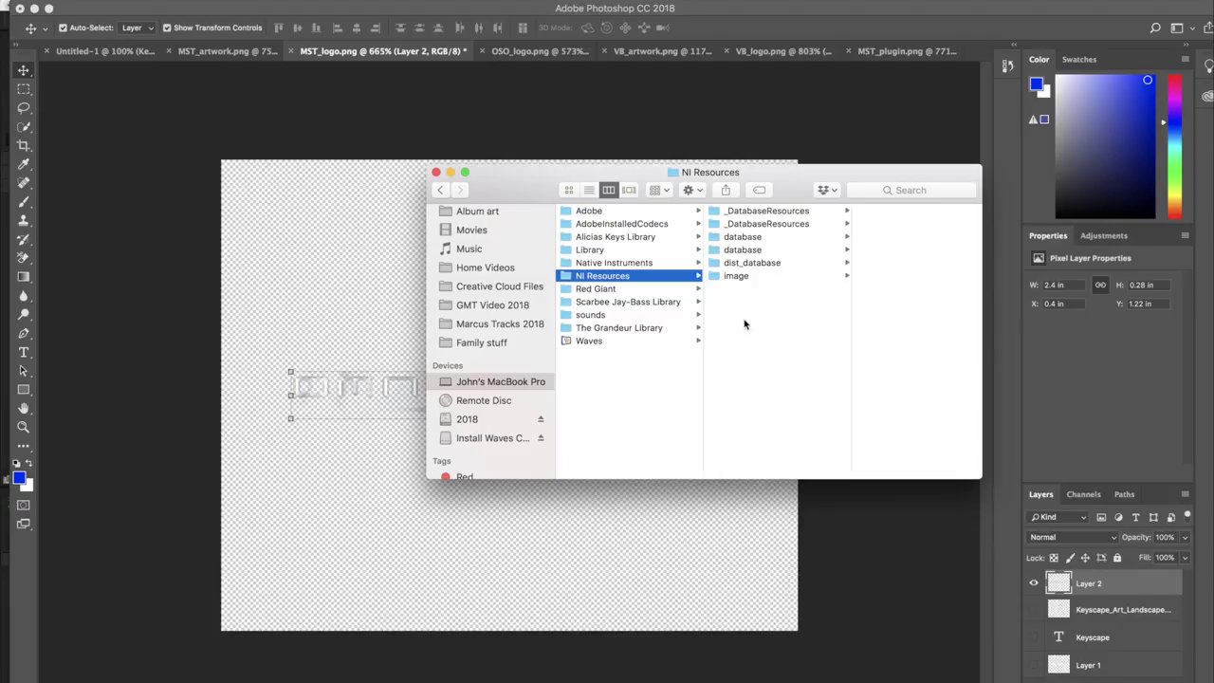
Create a first omnisphere folder in NI Resources, then drag it out of the list.
{"action": "right_click", "coordinate": [746, 326]}
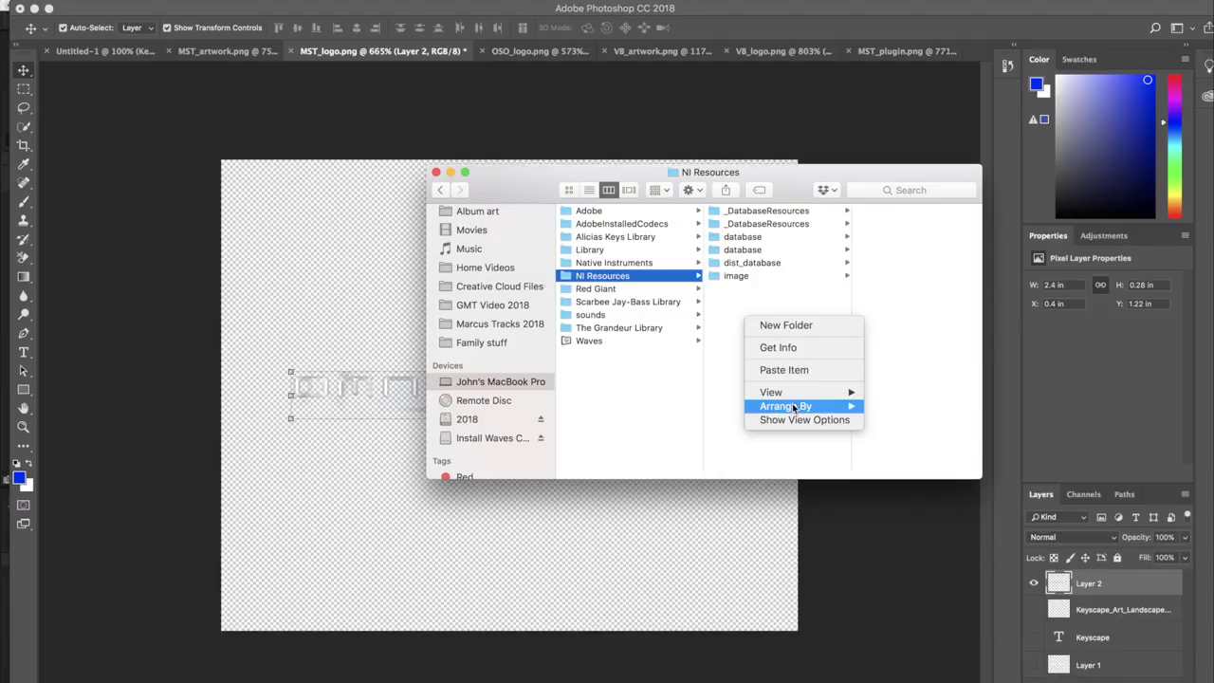
{"action": "left_click", "coordinate": [787, 326]}
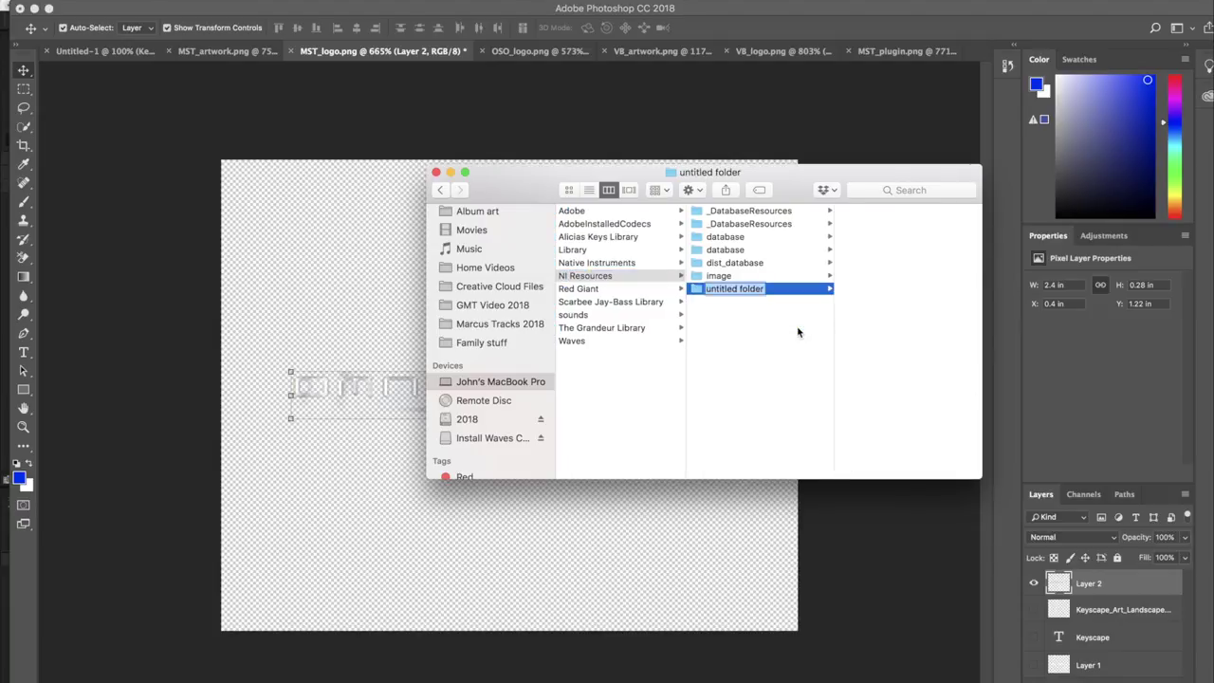
{"action": "key", "text": "BackSpace"}
{"action": "type", "text": "omnisphere"}
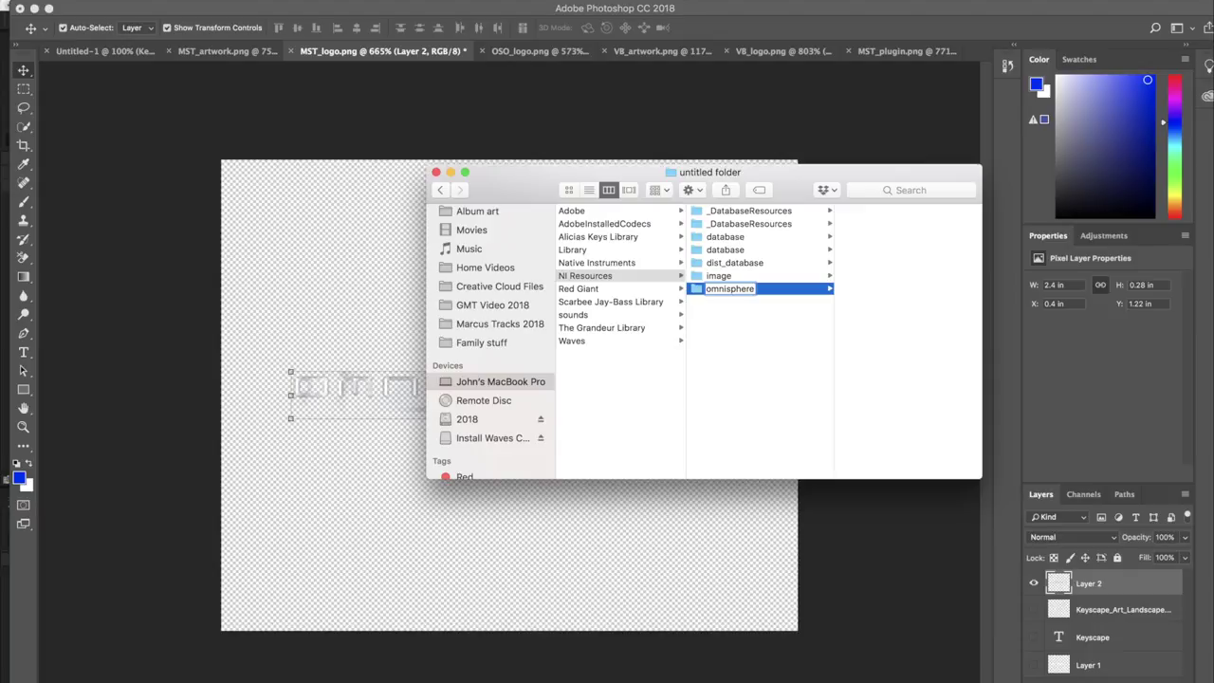
{"action": "key", "text": "Return"}
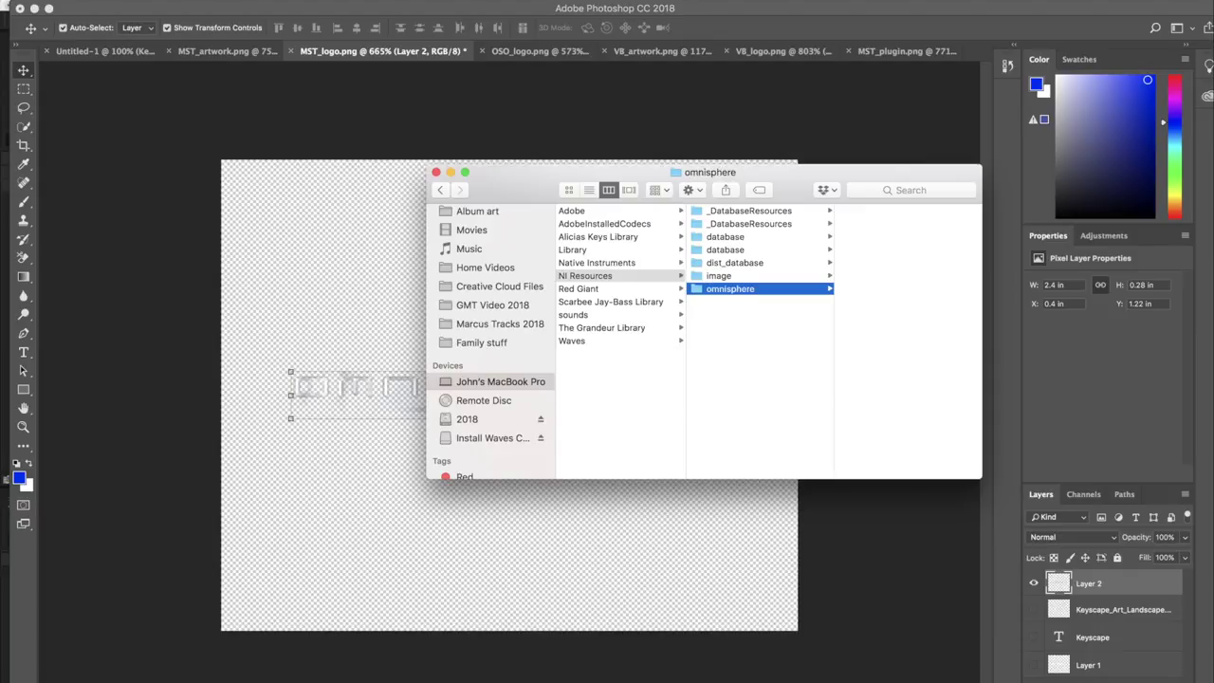
{"action": "left_click", "coordinate": [726, 288]}
{"action": "key", "text": "Return"}
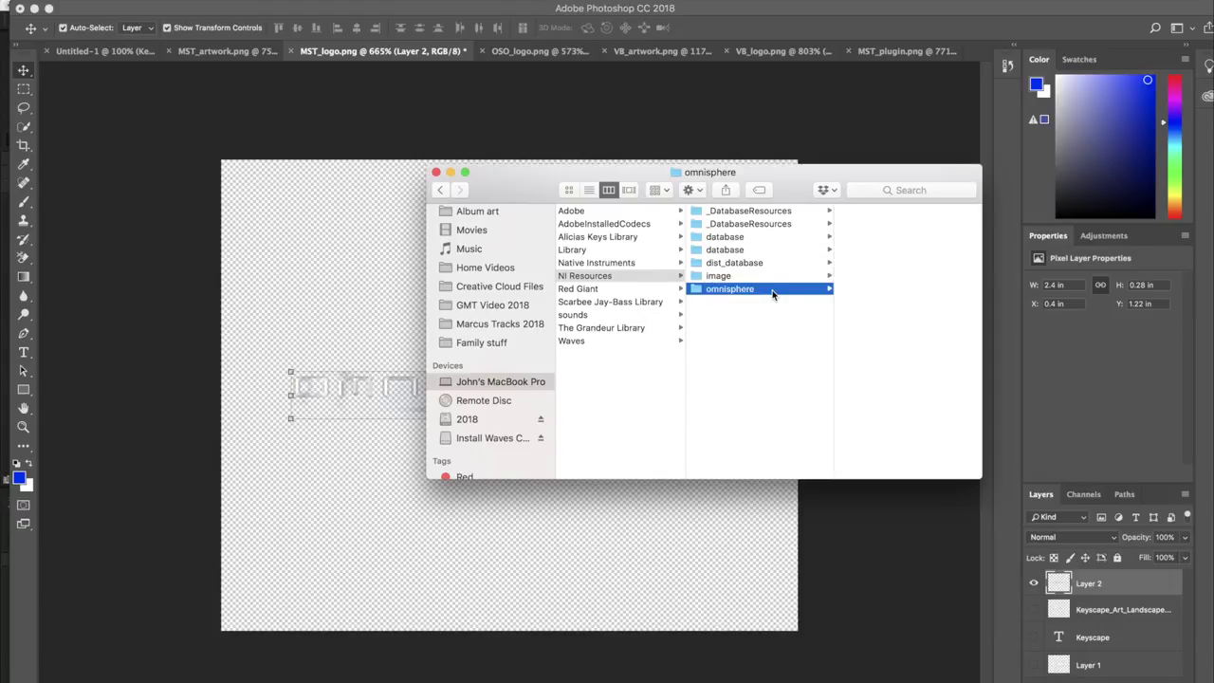
{"action": "left_click_drag", "start_coordinate": [769, 295], "coordinate": [718, 276]}
Create a new folder named 'omnisphere' and move it into dist_database.
{"action": "right_click", "coordinate": [727, 318]}
{"action": "left_click", "coordinate": [738, 320]}
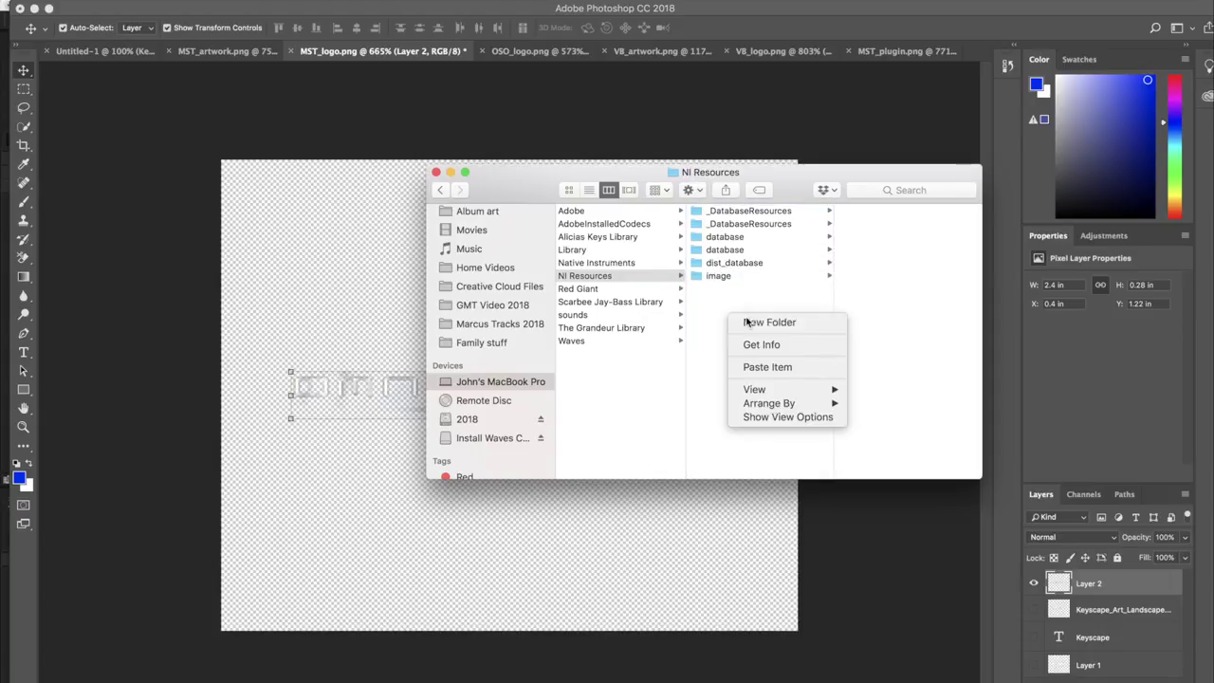
{"action": "key", "text": "BackSpace"}
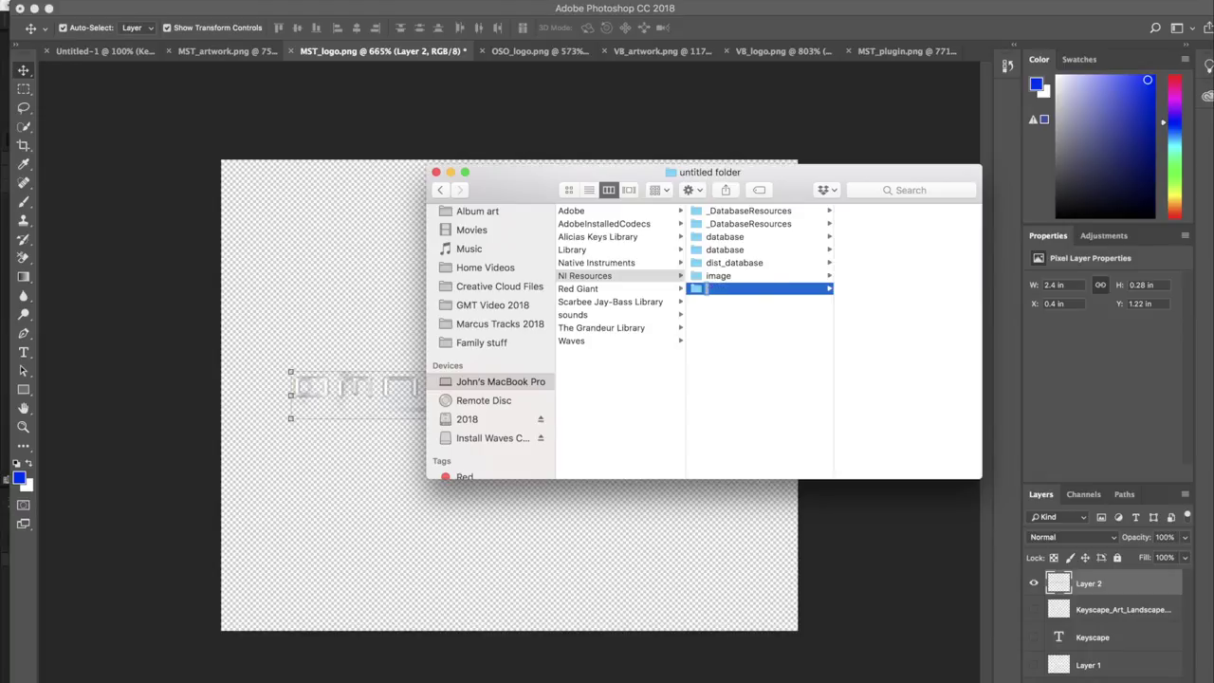
{"action": "type", "text": "omnisphere"}
{"action": "key", "text": "Return"}
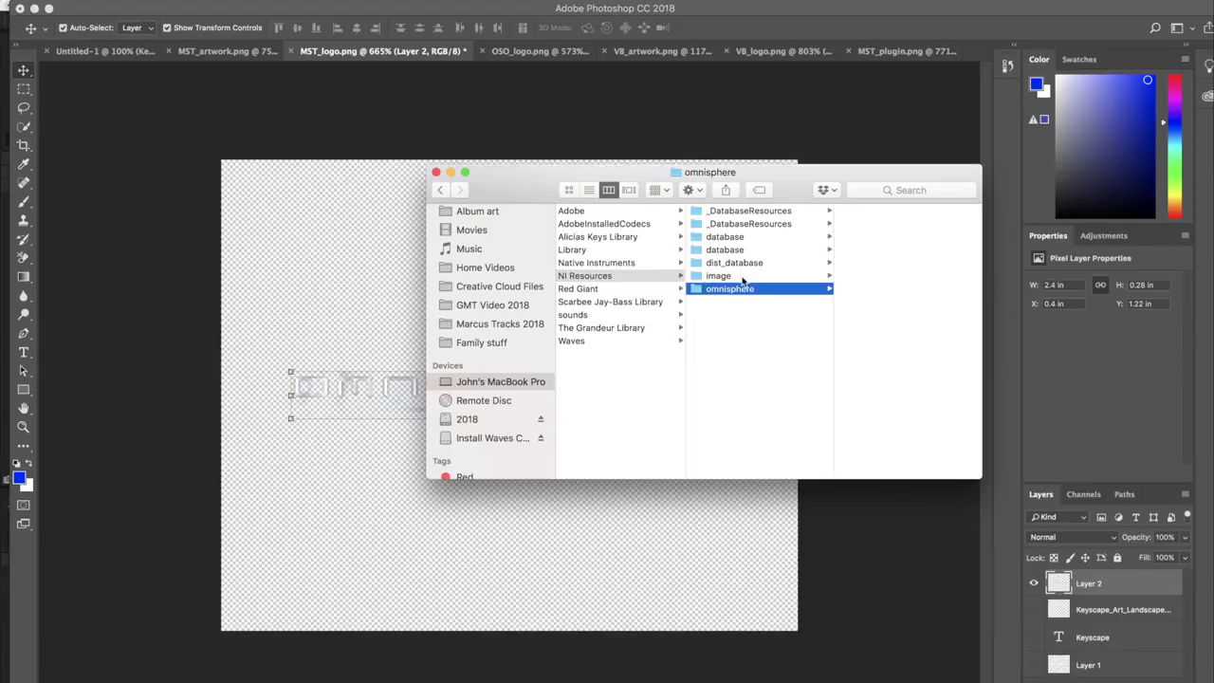
{"action": "left_click_drag", "start_coordinate": [745, 287], "coordinate": [729, 265]}
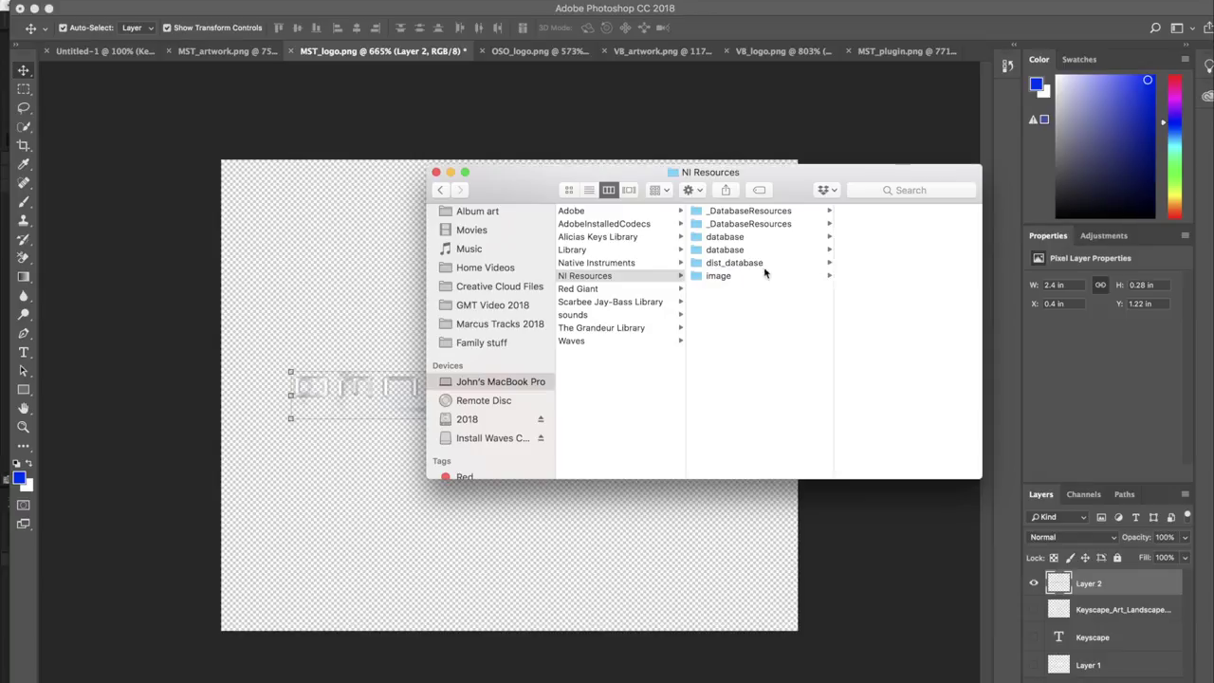
Browse from the image folder through to the new york concert grand folder.
{"action": "left_click", "coordinate": [727, 276]}
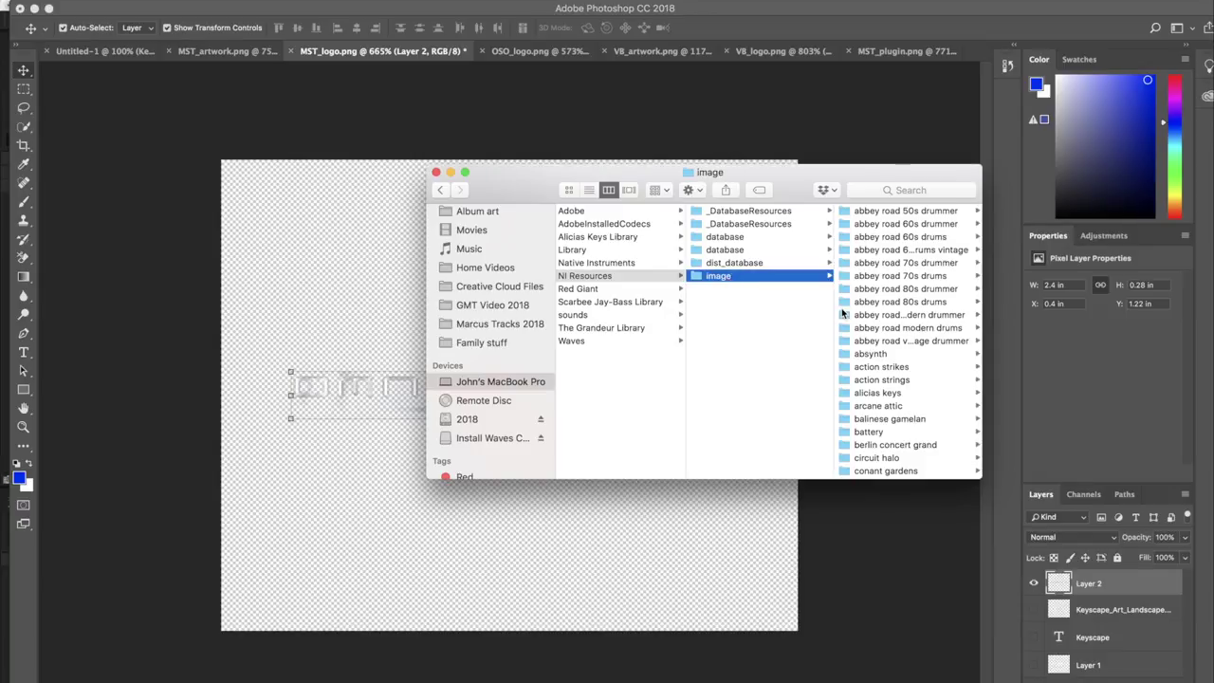
{"action": "scroll", "coordinate": [924, 403], "scroll_direction": "down", "scroll_amount": 5}
{"action": "scroll", "coordinate": [925, 404], "scroll_direction": "down", "scroll_amount": 5}
{"action": "scroll", "coordinate": [924, 403], "scroll_direction": "right", "scroll_amount": 1}
{"action": "left_click", "coordinate": [892, 384]}
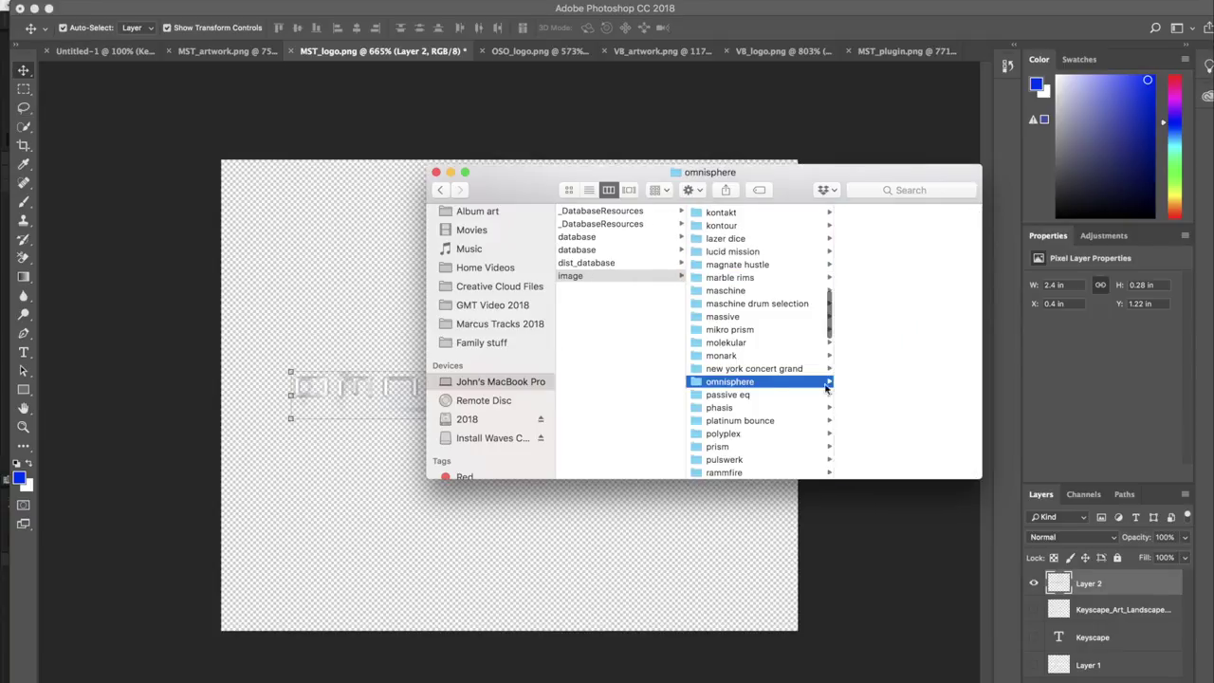
{"action": "left_click", "coordinate": [737, 371]}
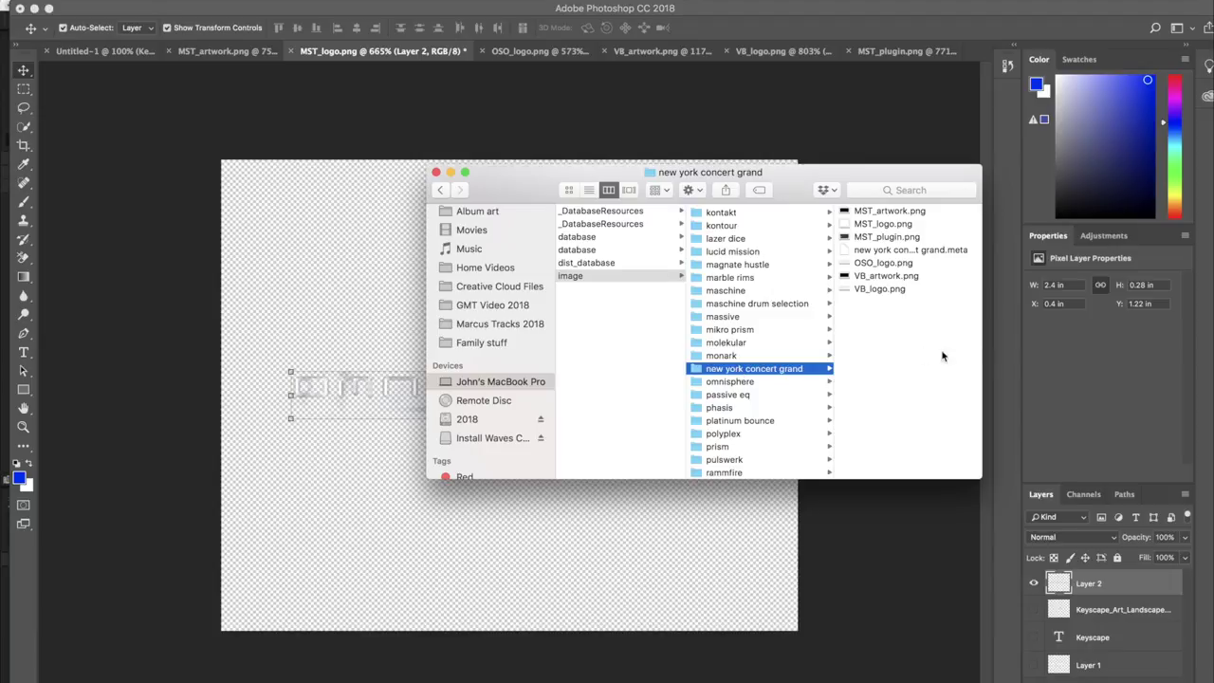
Preview MST_artwork, MST_logo, MST_plugin, the .meta file, OSO_logo, VB_artwork and VB_logo.
{"action": "left_click", "coordinate": [882, 211]}
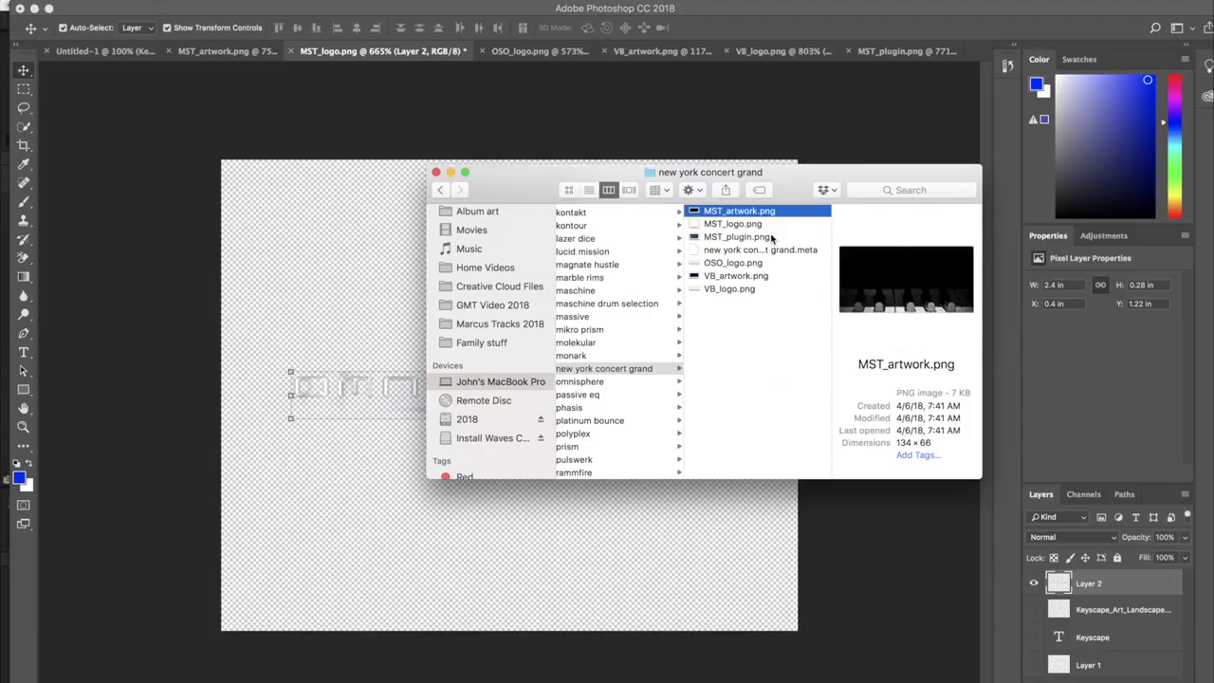
{"action": "left_click", "coordinate": [722, 226]}
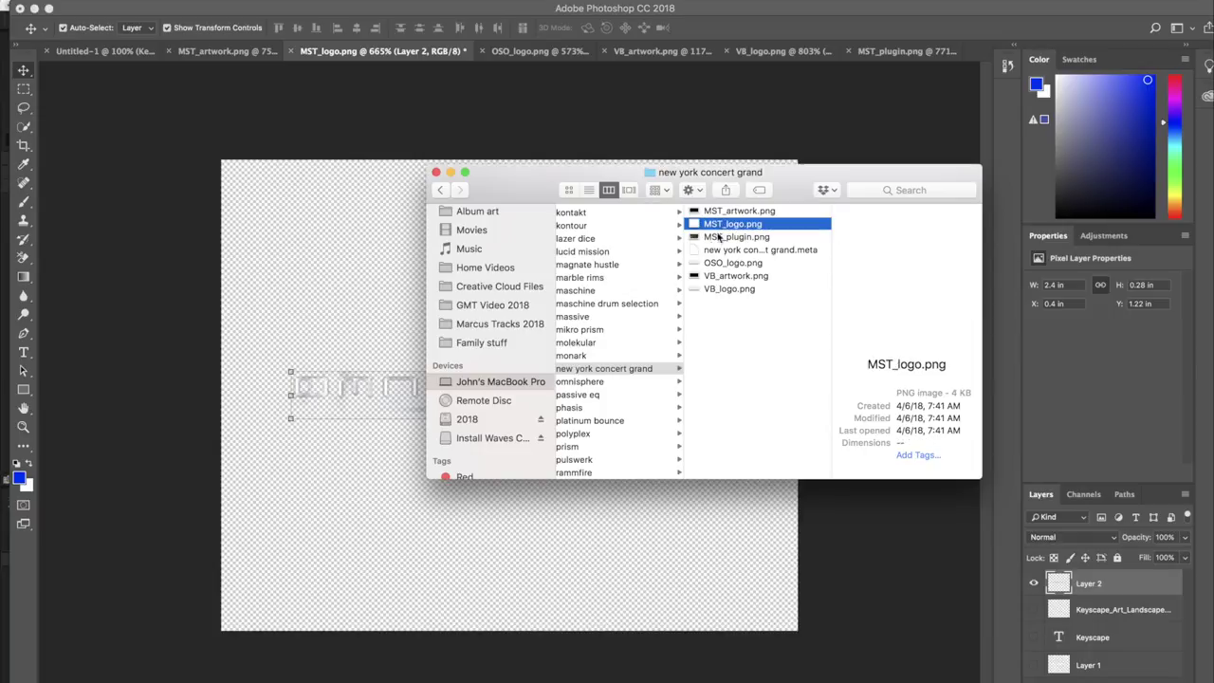
{"action": "left_click", "coordinate": [734, 238]}
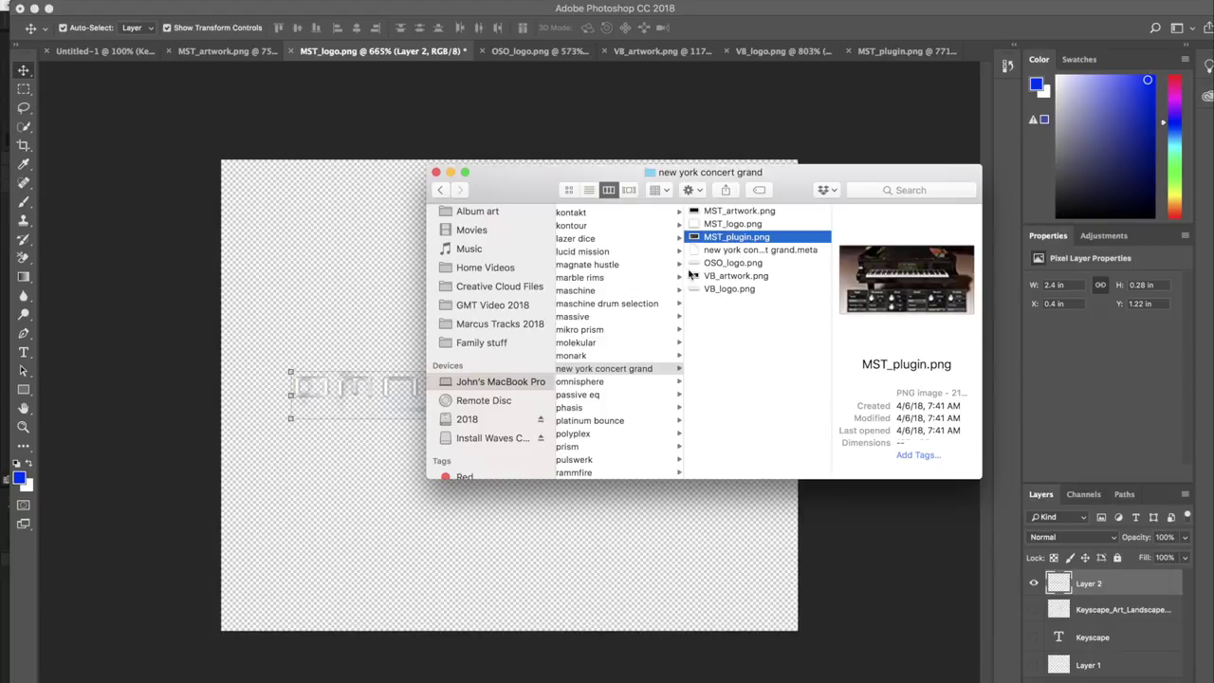
{"action": "left_click", "coordinate": [738, 251]}
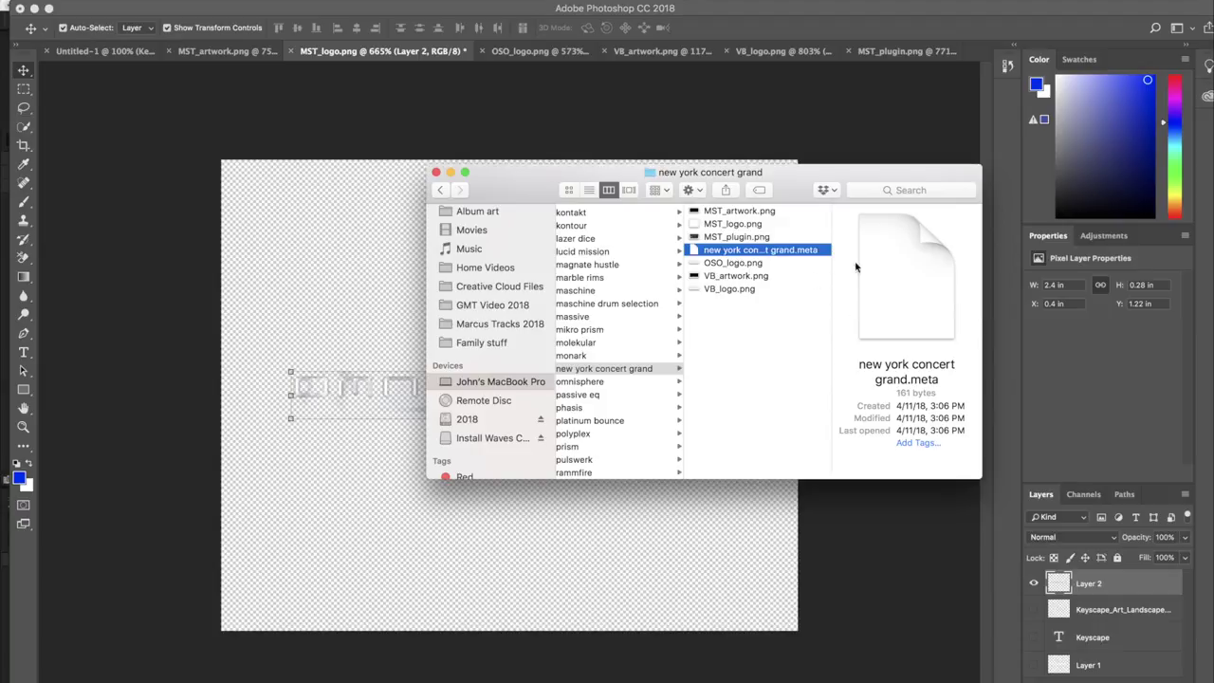
{"action": "left_click", "coordinate": [768, 263]}
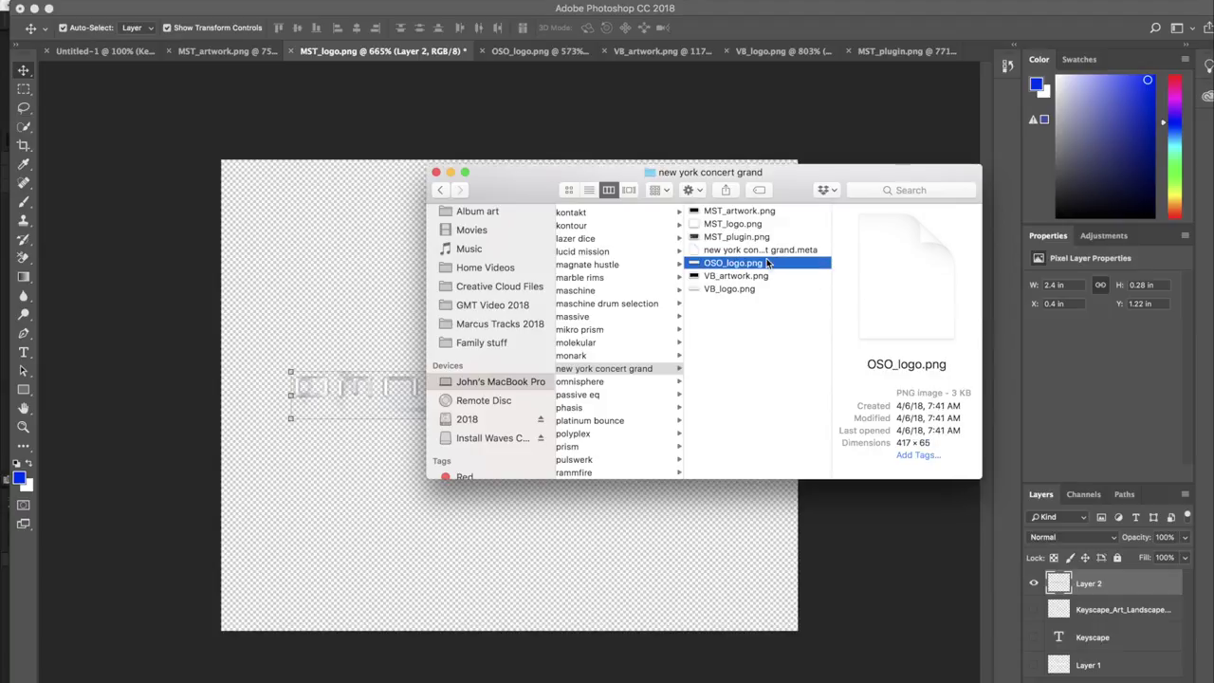
{"action": "left_click", "coordinate": [756, 276]}
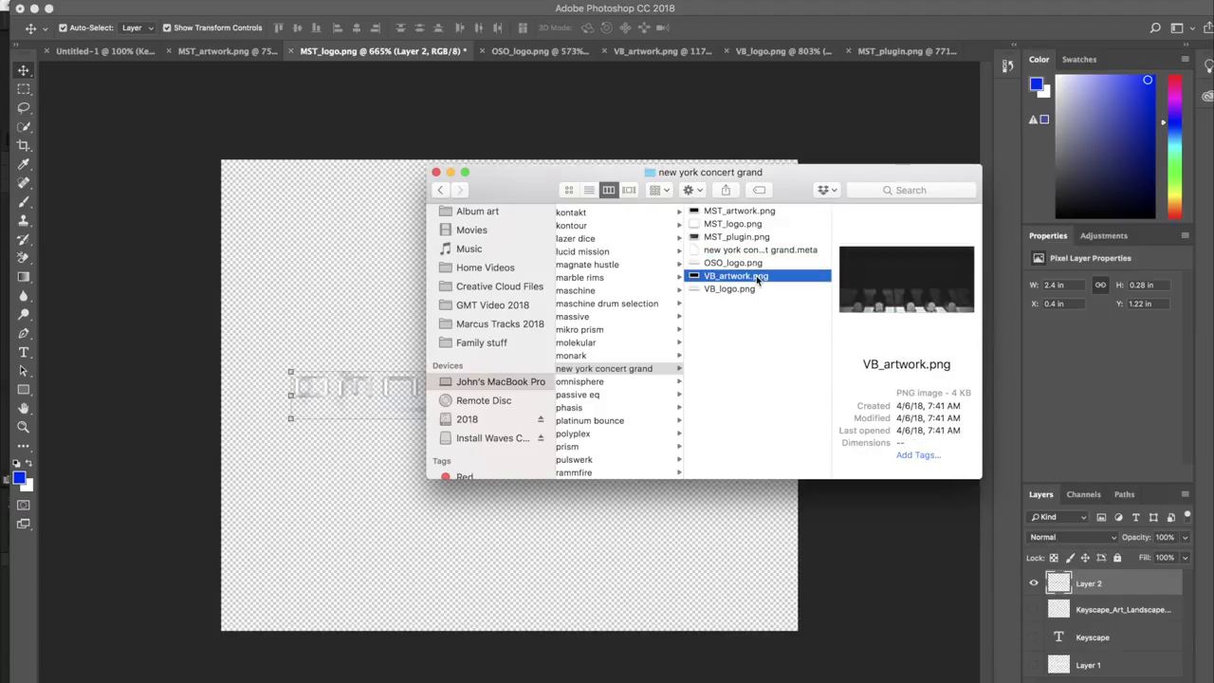
{"action": "left_click", "coordinate": [736, 289]}
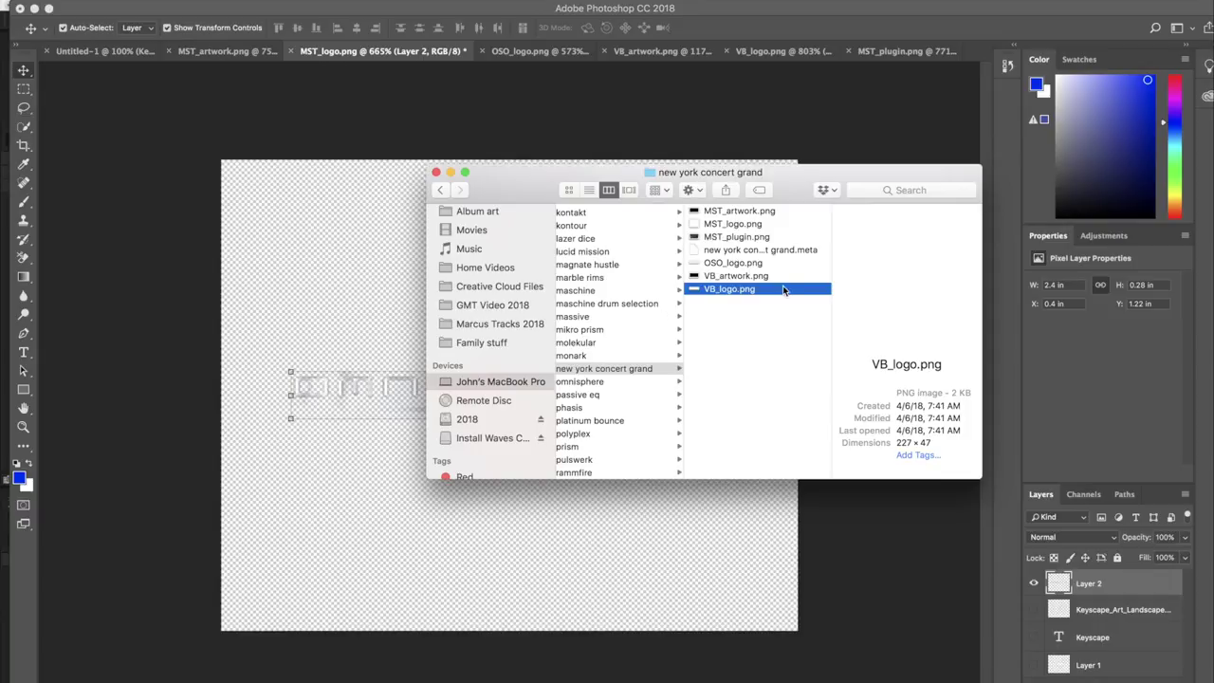
{"action": "scroll", "coordinate": [778, 289], "scroll_direction": "left", "scroll_amount": 2}
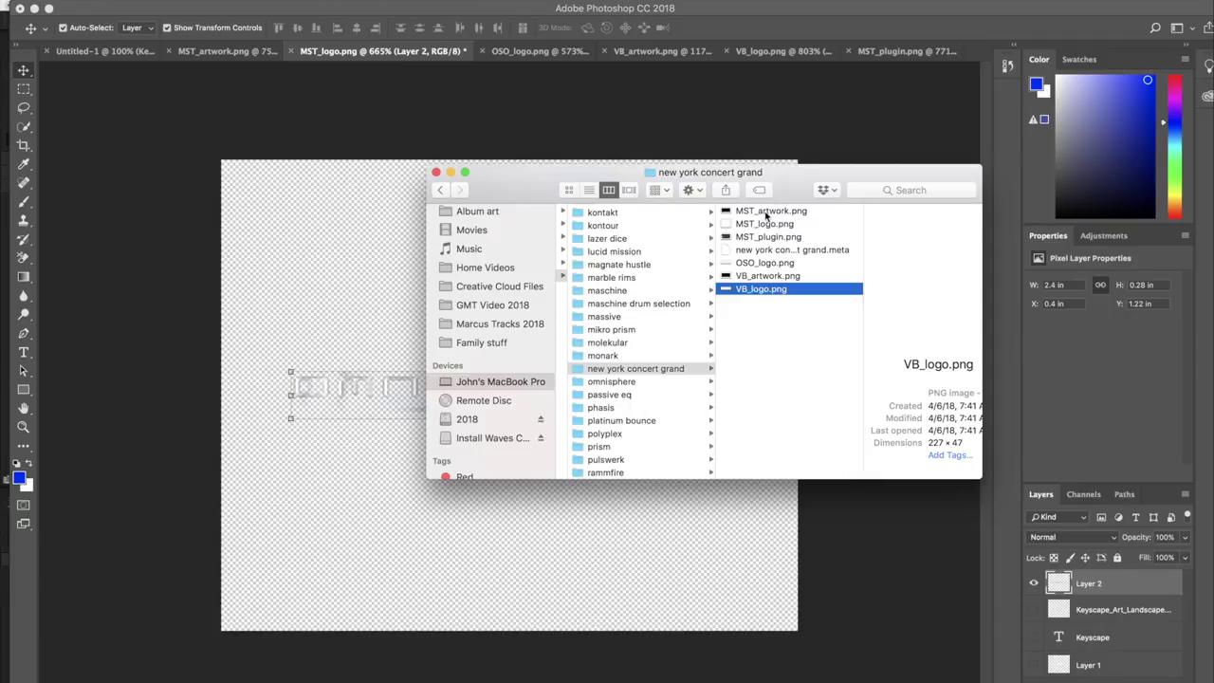
Cycle through the MST, OSO and VB image documents in Photoshop, ending on MST_artwork.png.
{"action": "left_click", "coordinate": [222, 52]}
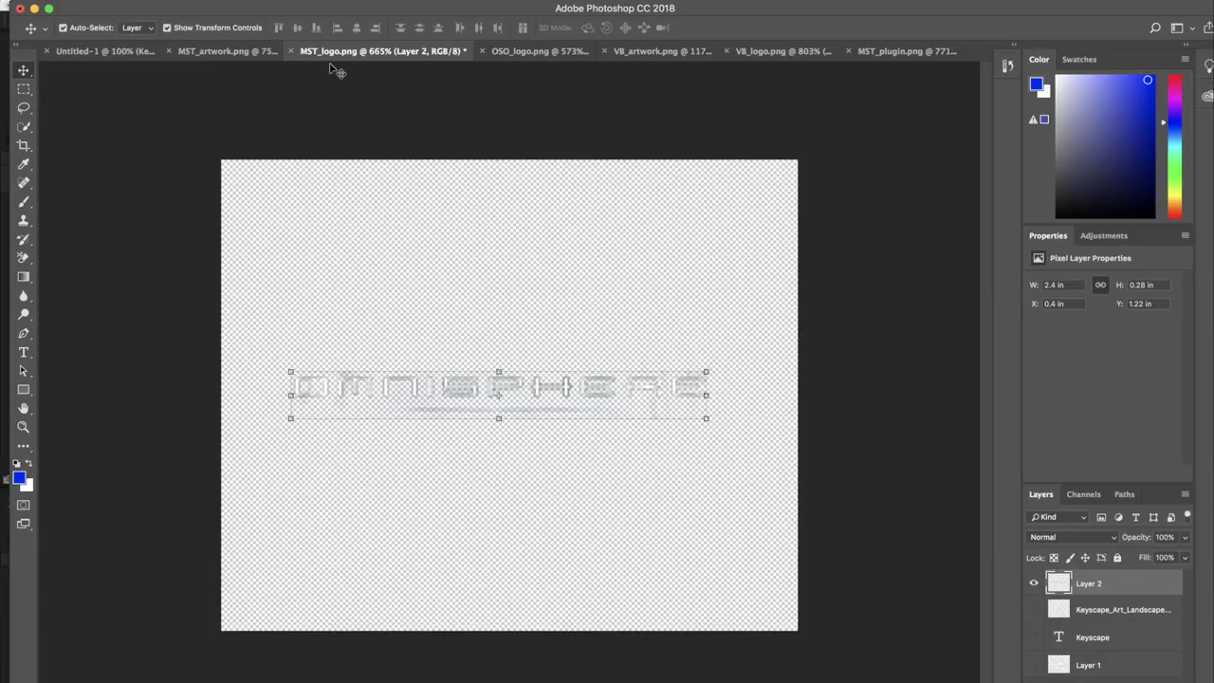
{"action": "left_click", "coordinate": [243, 54]}
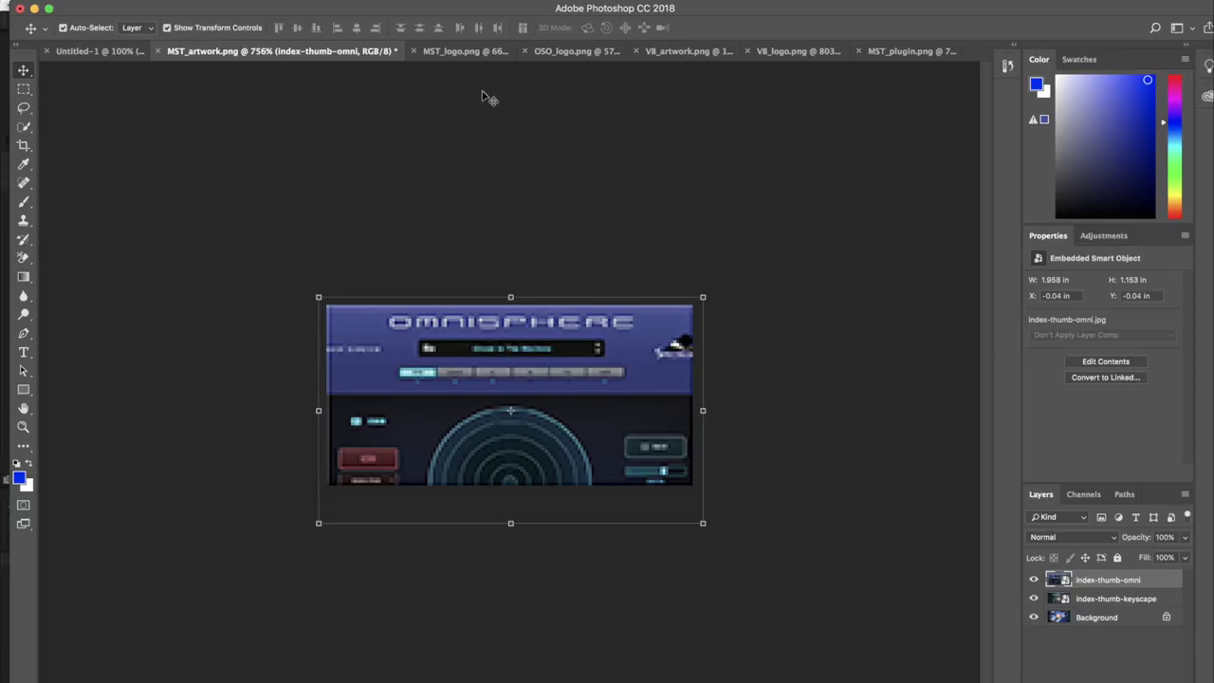
{"action": "left_click", "coordinate": [468, 54]}
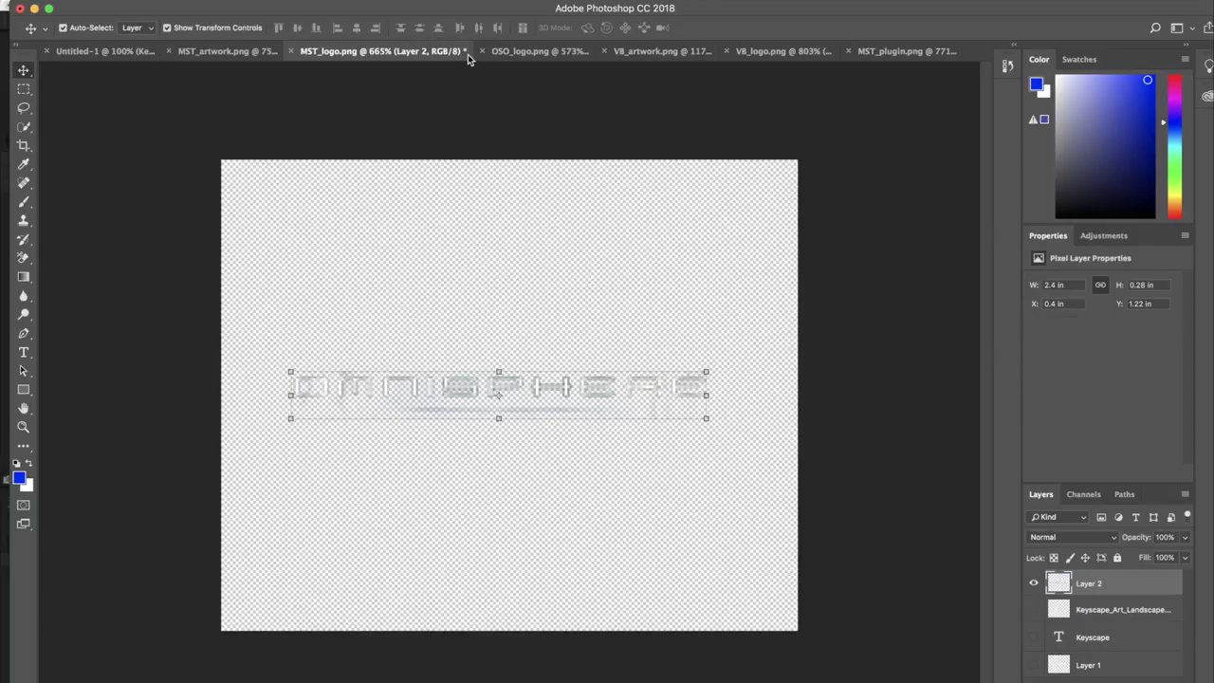
{"action": "left_click", "coordinate": [557, 53]}
{"action": "left_click", "coordinate": [661, 56]}
{"action": "left_click", "coordinate": [788, 52]}
{"action": "left_click", "coordinate": [886, 52]}
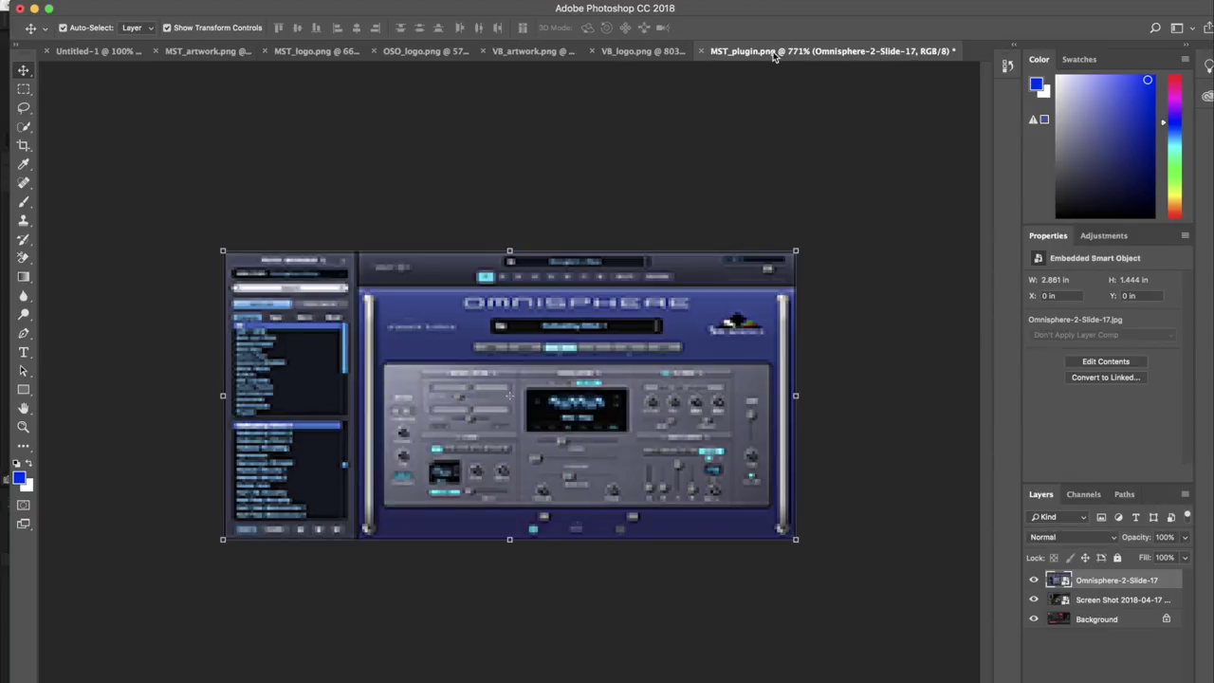
{"action": "left_click", "coordinate": [712, 53]}
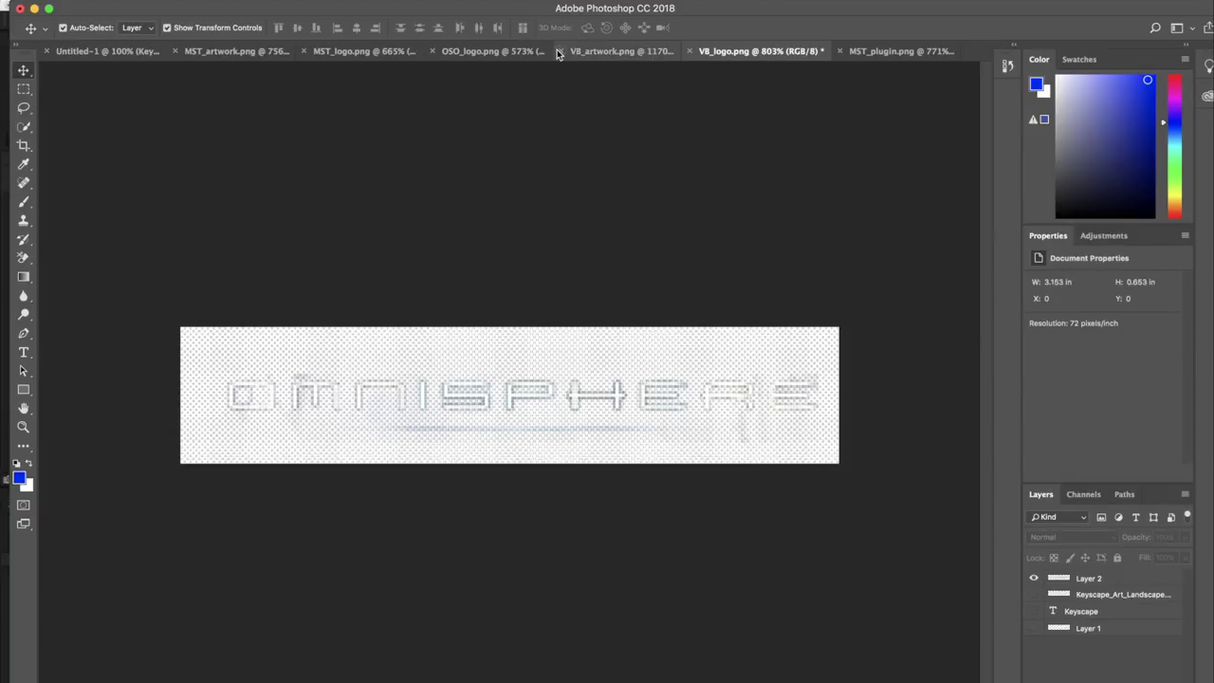
{"action": "left_click", "coordinate": [488, 53]}
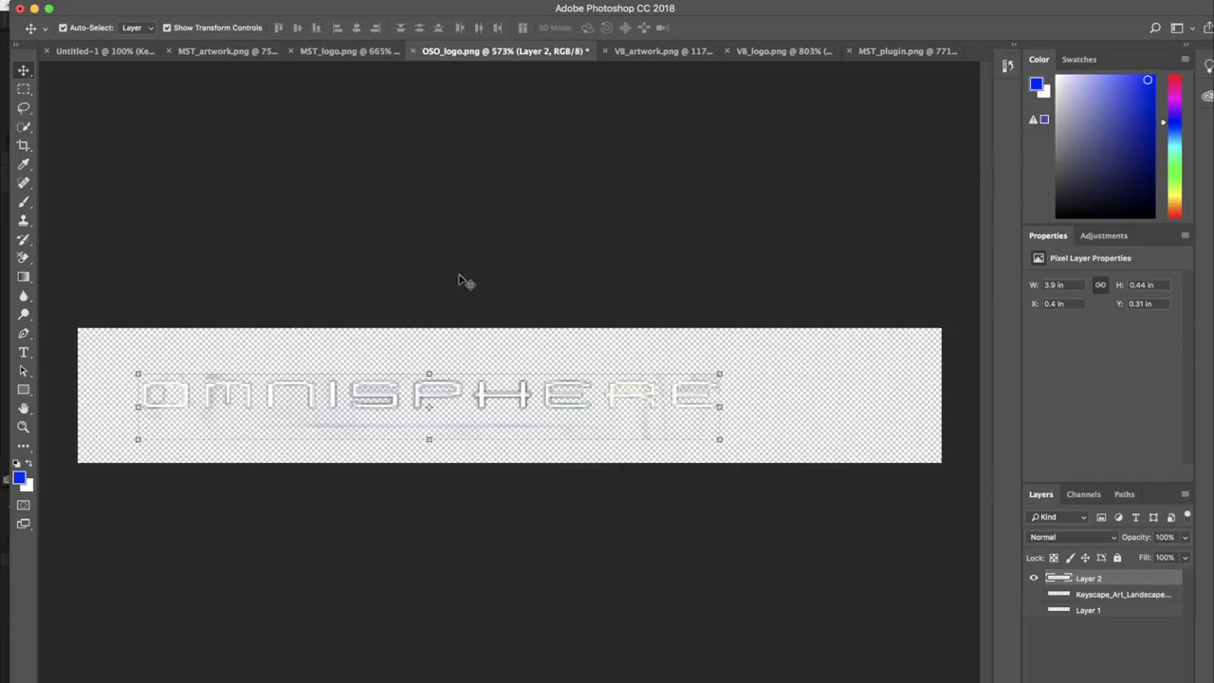
{"action": "left_click", "coordinate": [342, 51]}
{"action": "left_click", "coordinate": [206, 51]}
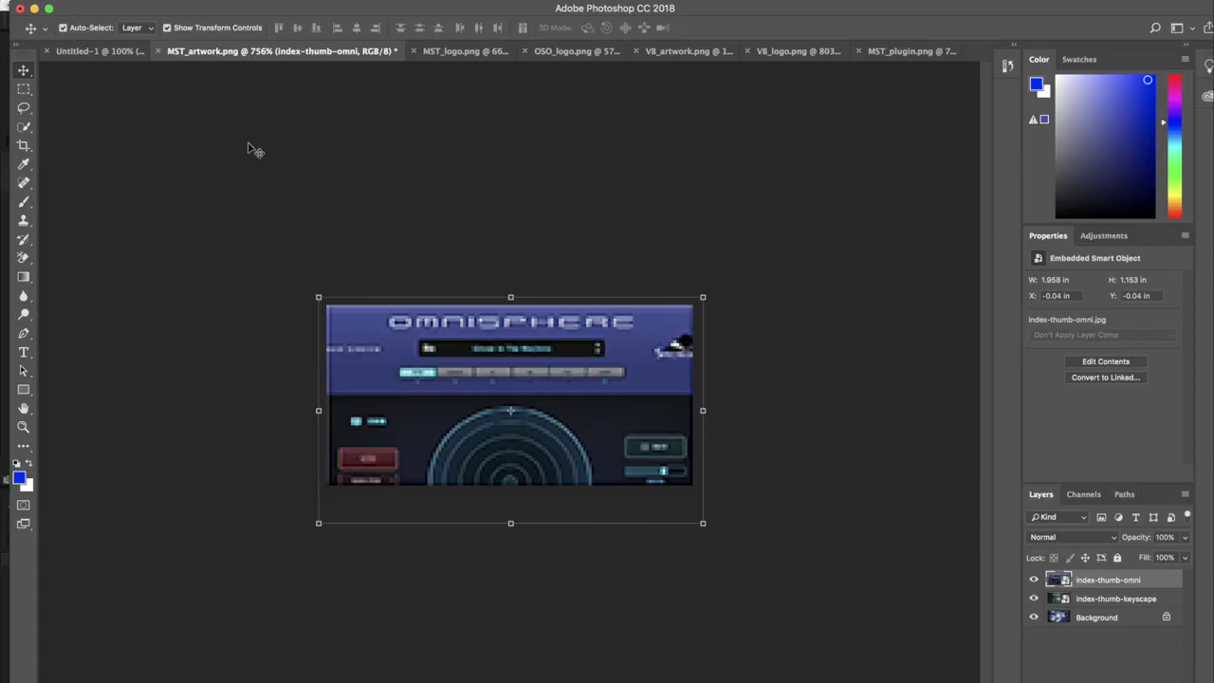
Save the artwork as PNG 'MST_artwork copy.png' in the omnisphere folder, accepting default PNG options.
{"action": "left_click", "coordinate": [128, 0]}
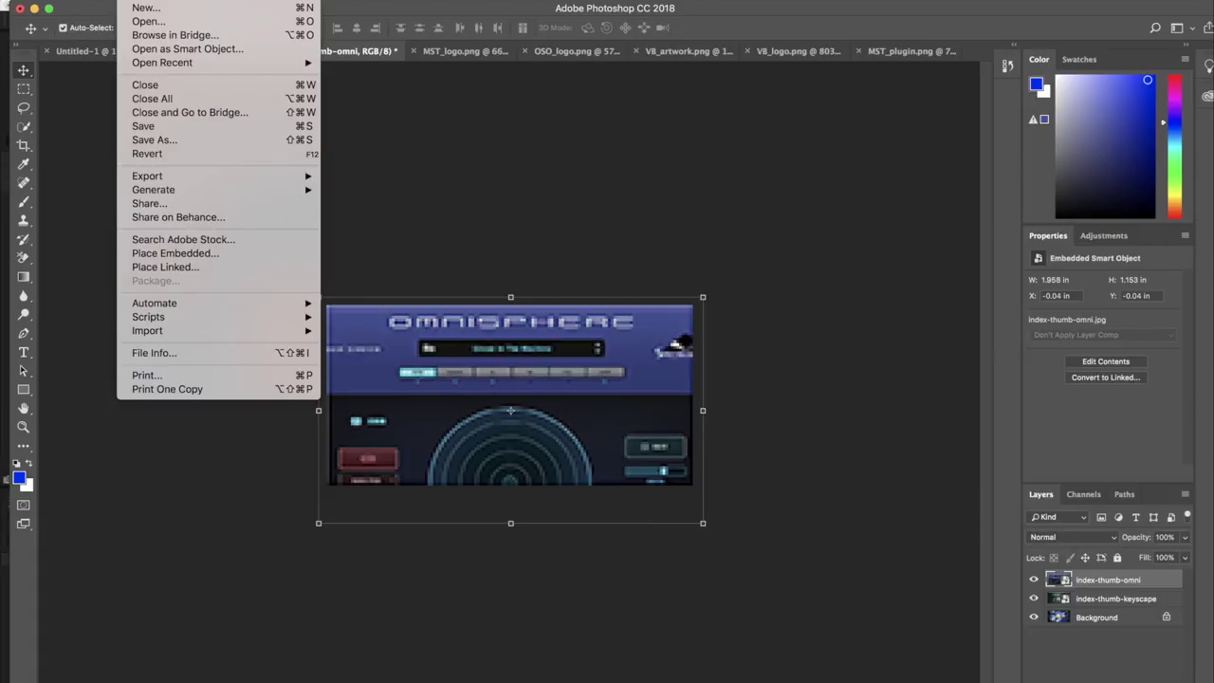
{"action": "left_click", "coordinate": [163, 140]}
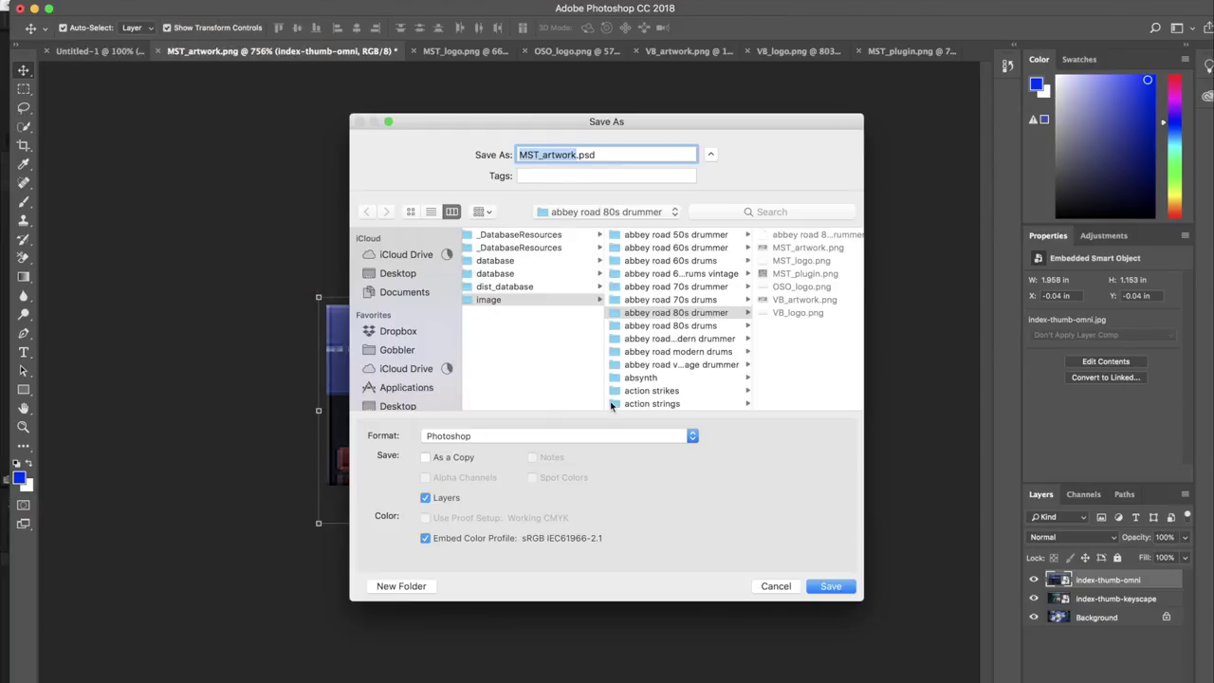
{"action": "left_click", "coordinate": [607, 437]}
{"action": "left_click", "coordinate": [559, 618]}
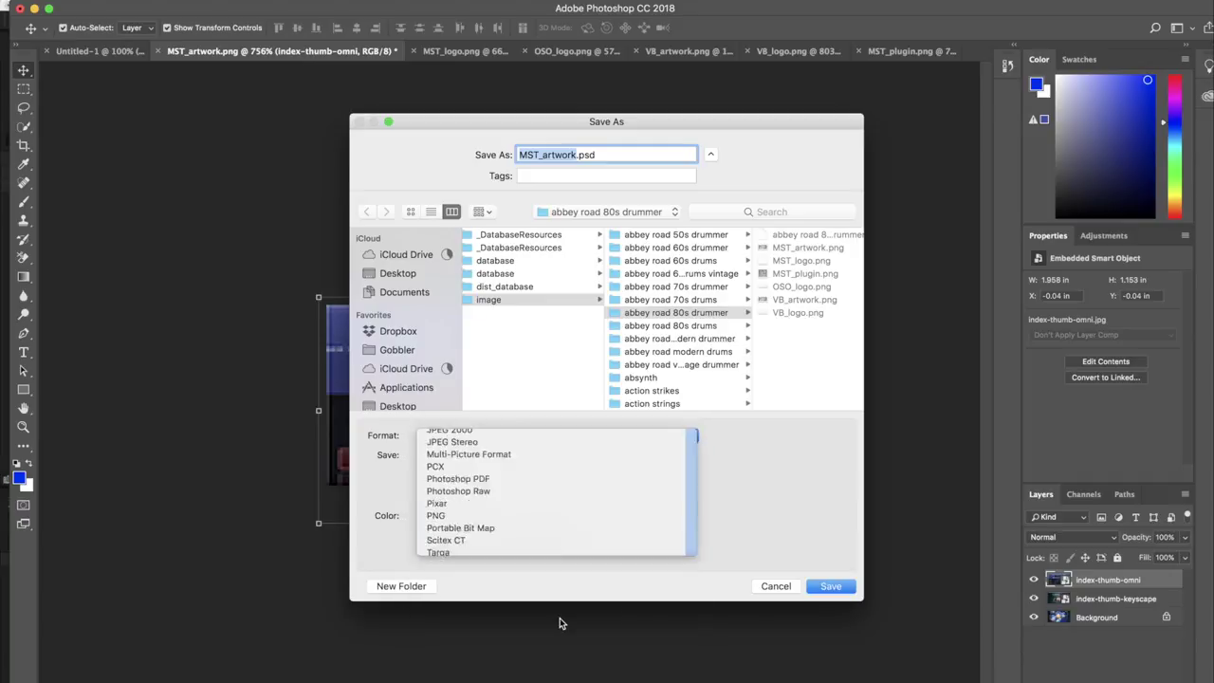
{"action": "scroll", "coordinate": [658, 331], "scroll_direction": "down", "scroll_amount": 15}
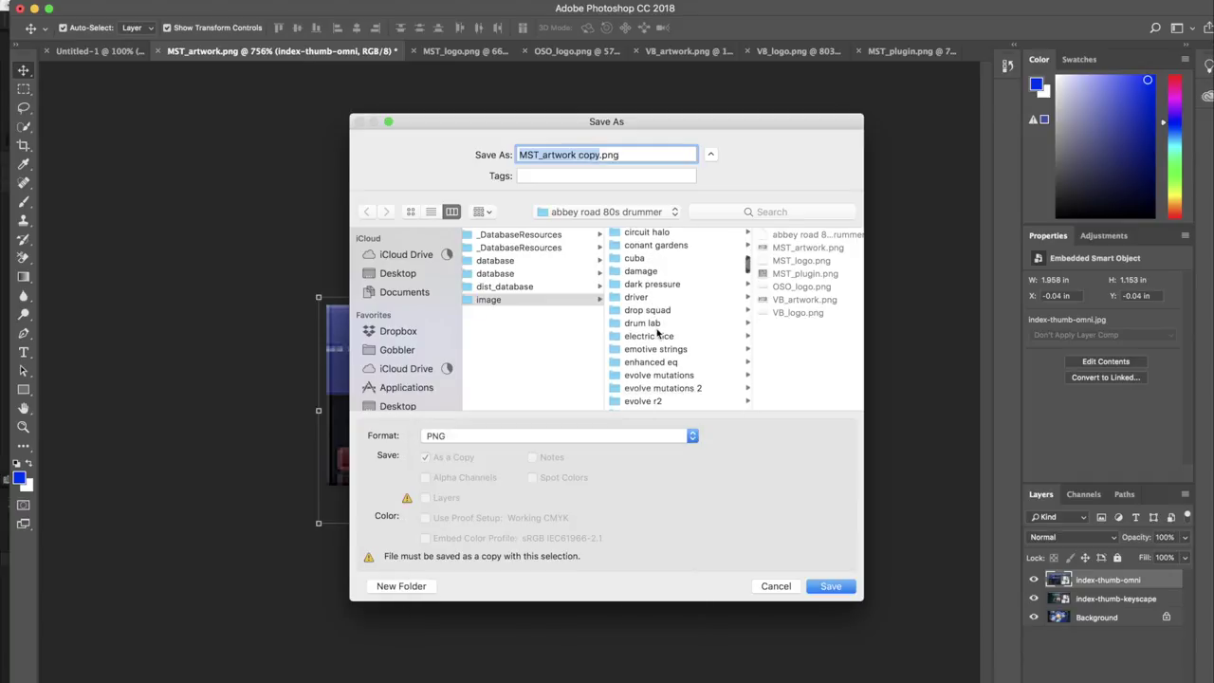
{"action": "scroll", "coordinate": [658, 331], "scroll_direction": "down", "scroll_amount": 15}
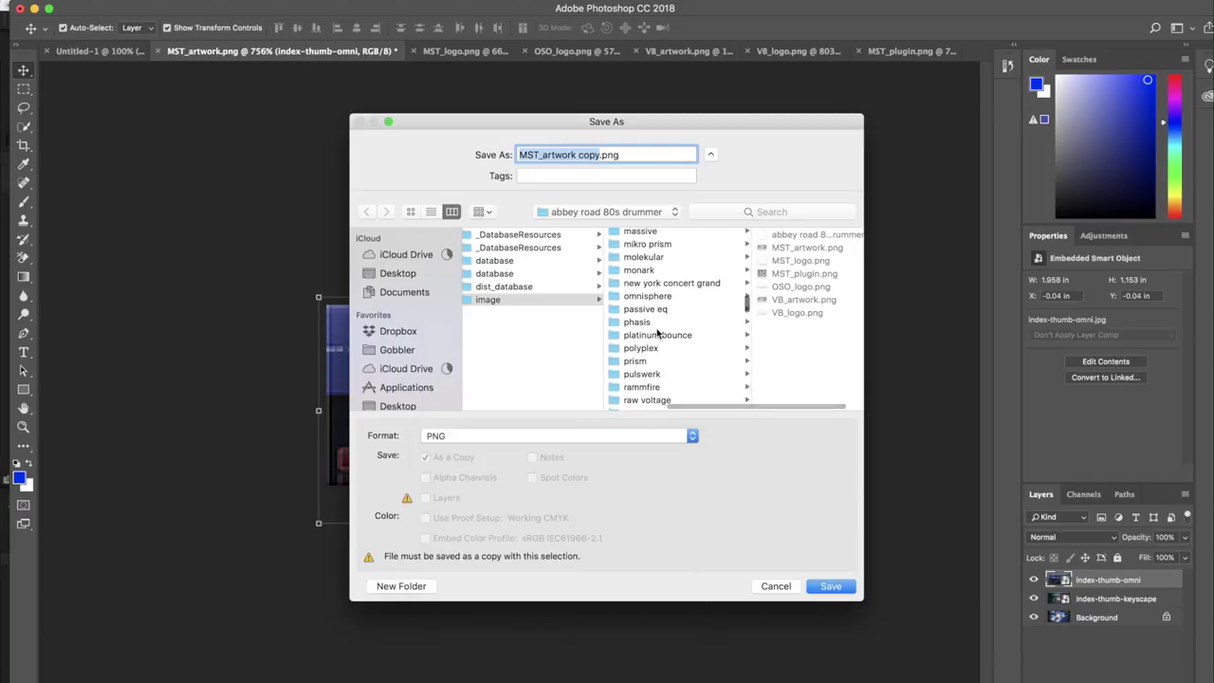
{"action": "scroll", "coordinate": [657, 331], "scroll_direction": "up", "scroll_amount": 5}
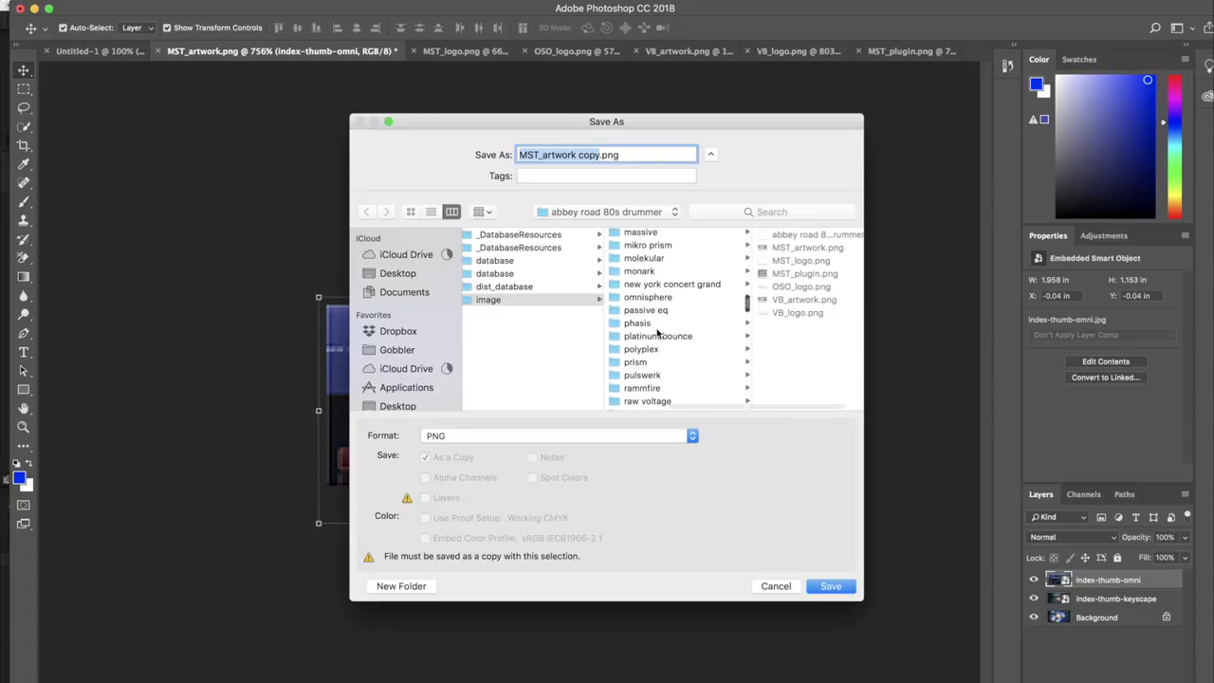
{"action": "left_click", "coordinate": [653, 299]}
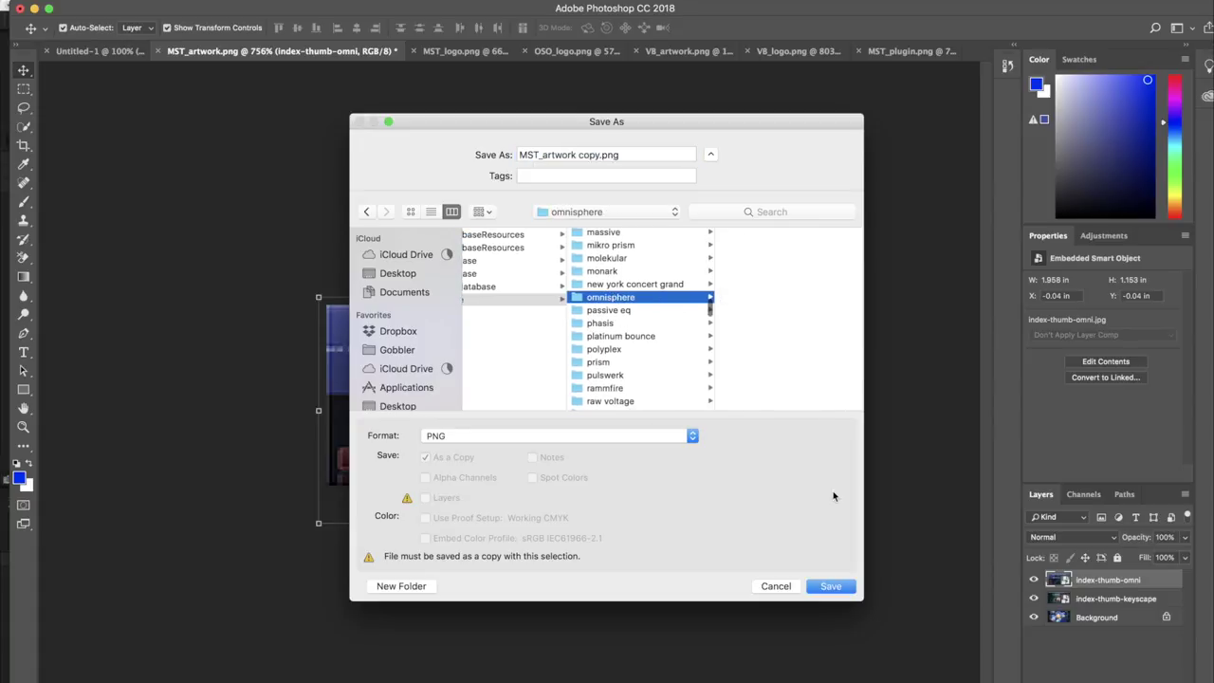
{"action": "left_click", "coordinate": [833, 588]}
{"action": "left_click", "coordinate": [692, 321]}
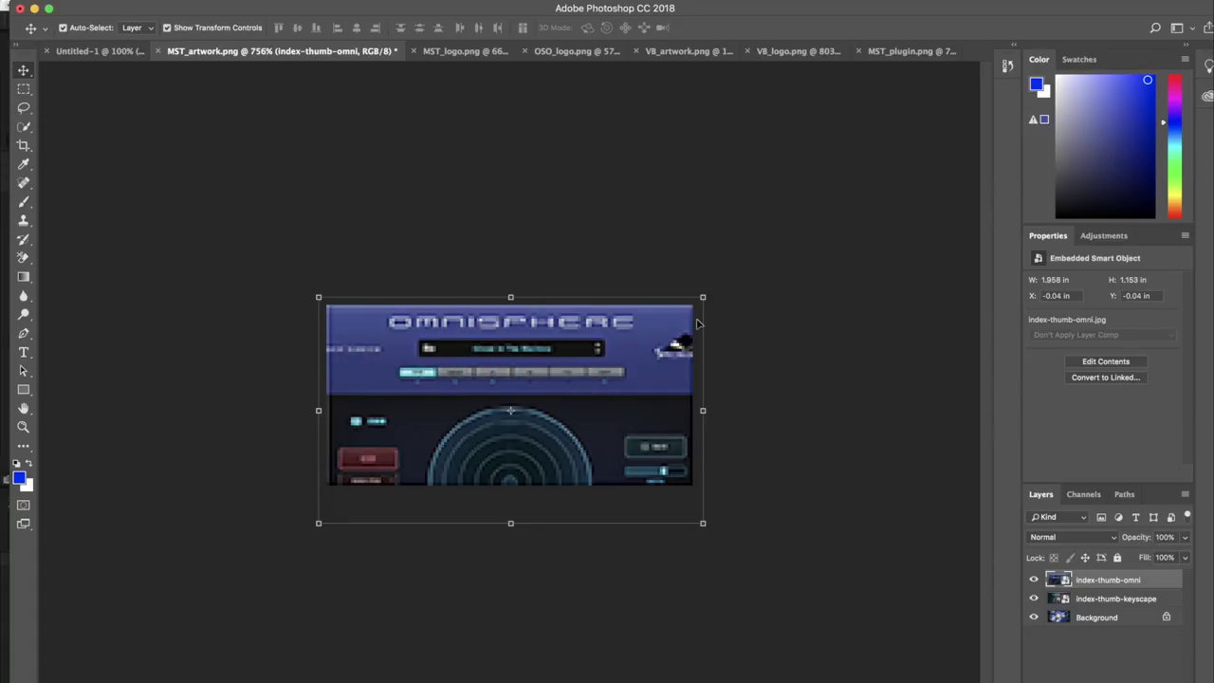
Open new york concert grand.meta in TextEdit, showing name New York Concert Grand and type image.
{"action": "left_click", "coordinate": [460, 52]}
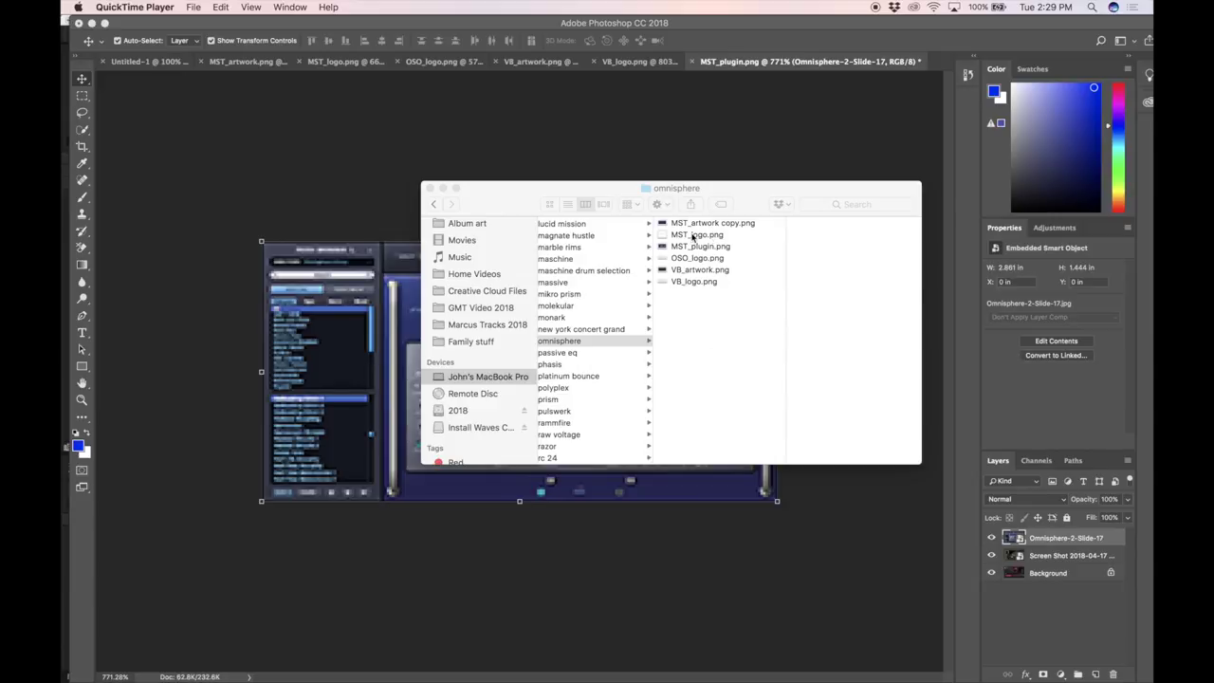
{"action": "left_click", "coordinate": [760, 194]}
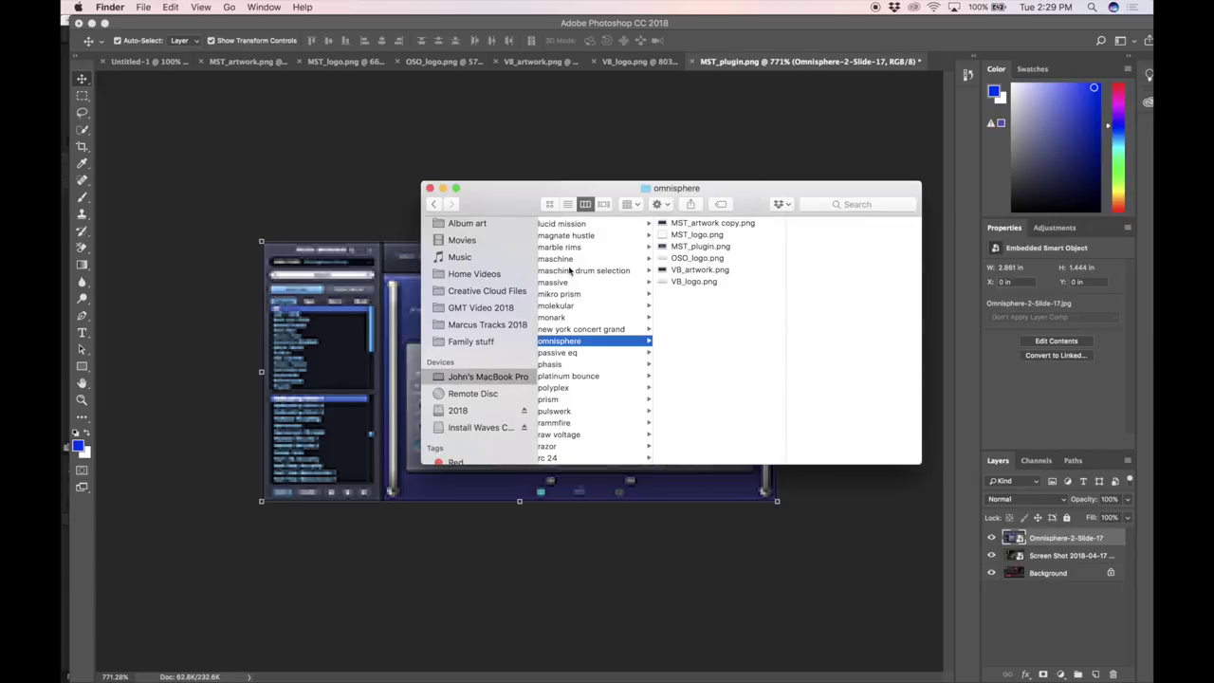
{"action": "left_click", "coordinate": [604, 330]}
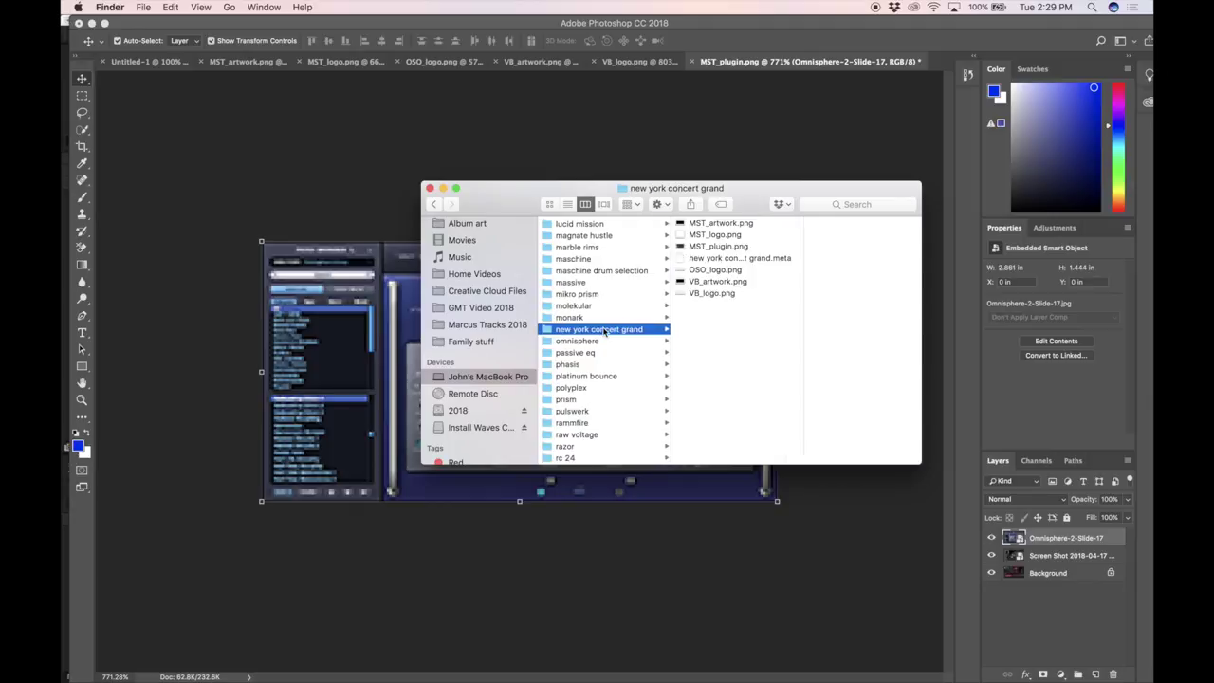
{"action": "left_click", "coordinate": [721, 259]}
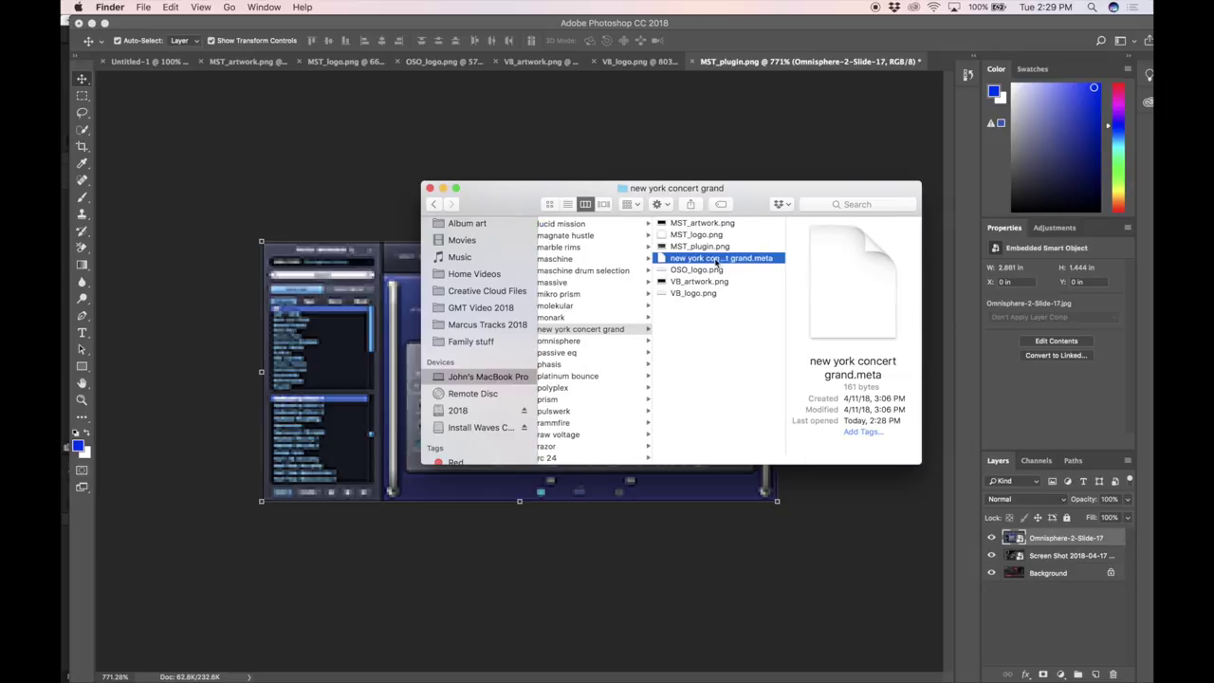
{"action": "left_click", "coordinate": [714, 262]}
{"action": "key", "text": "Return"}
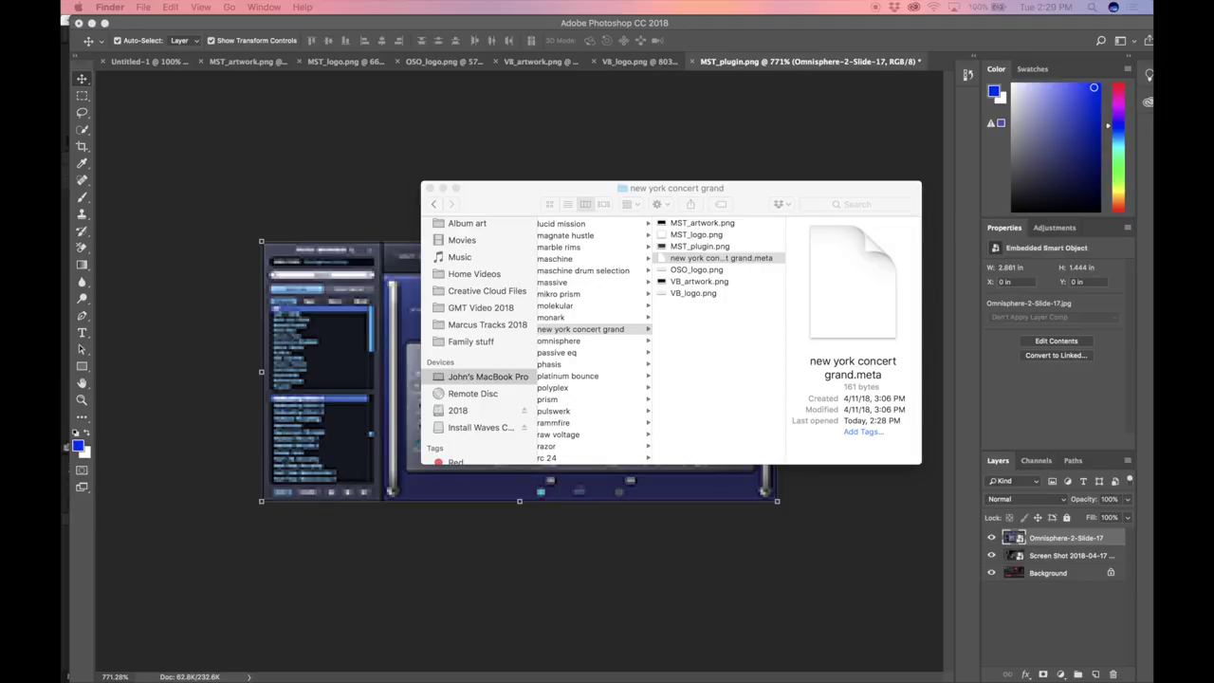
{"action": "left_click_drag", "start_coordinate": [541, 290], "coordinate": [554, 352]}
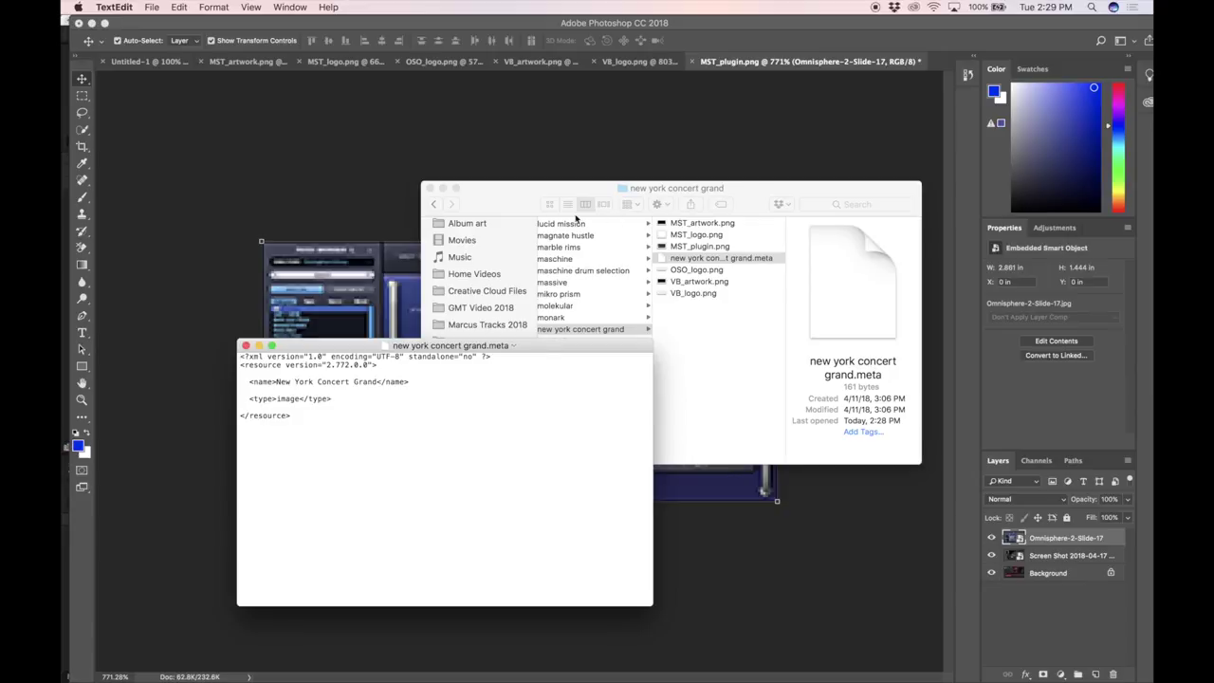
Paste a copy of new york concert grand.meta into the omnisphere folder and rename it omnisphere.meta.
{"action": "left_click", "coordinate": [535, 208]}
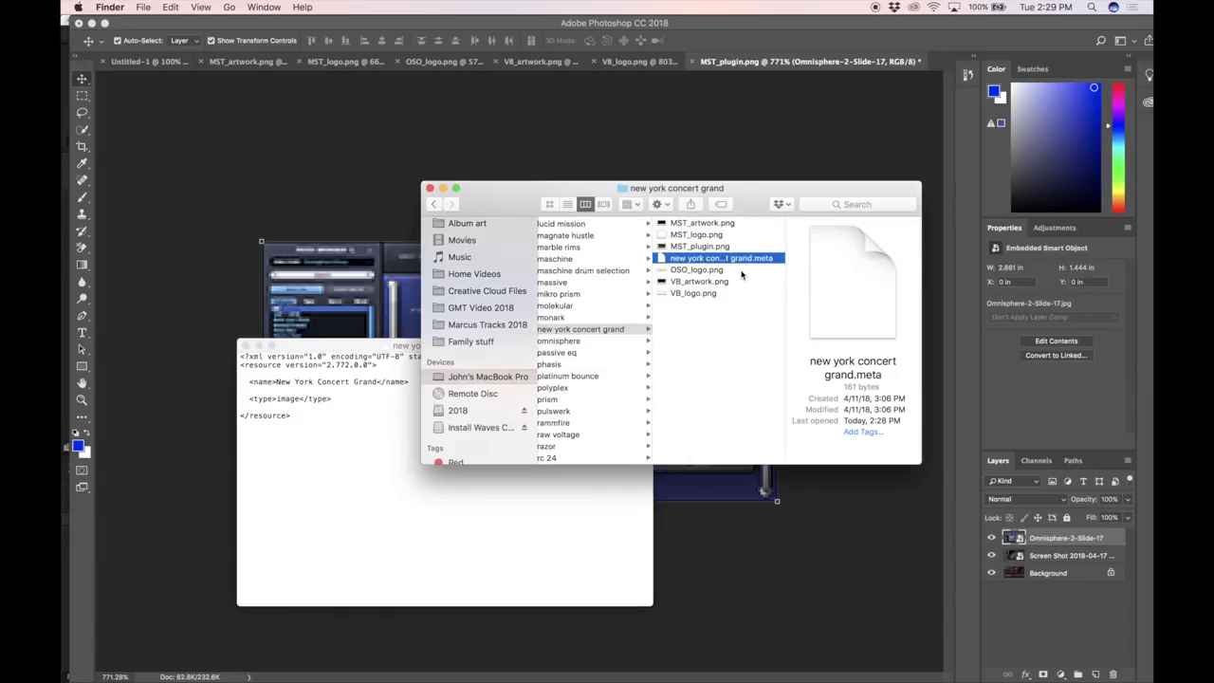
{"action": "left_click", "coordinate": [604, 341]}
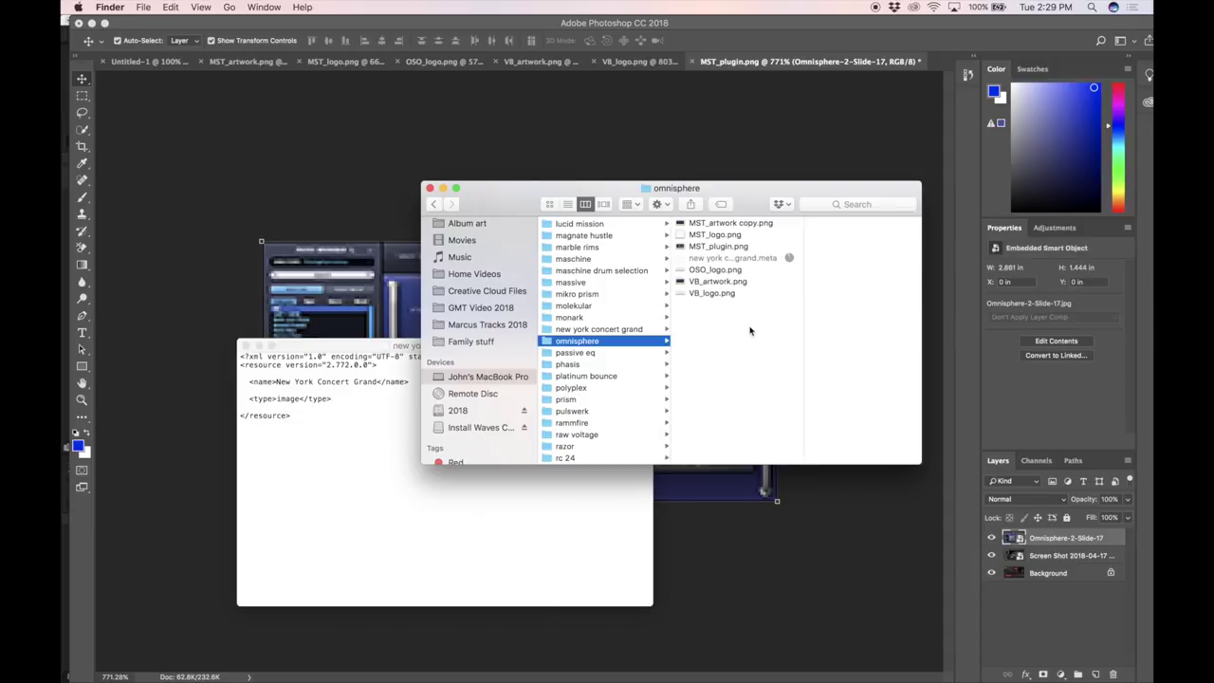
{"action": "left_click", "coordinate": [729, 259]}
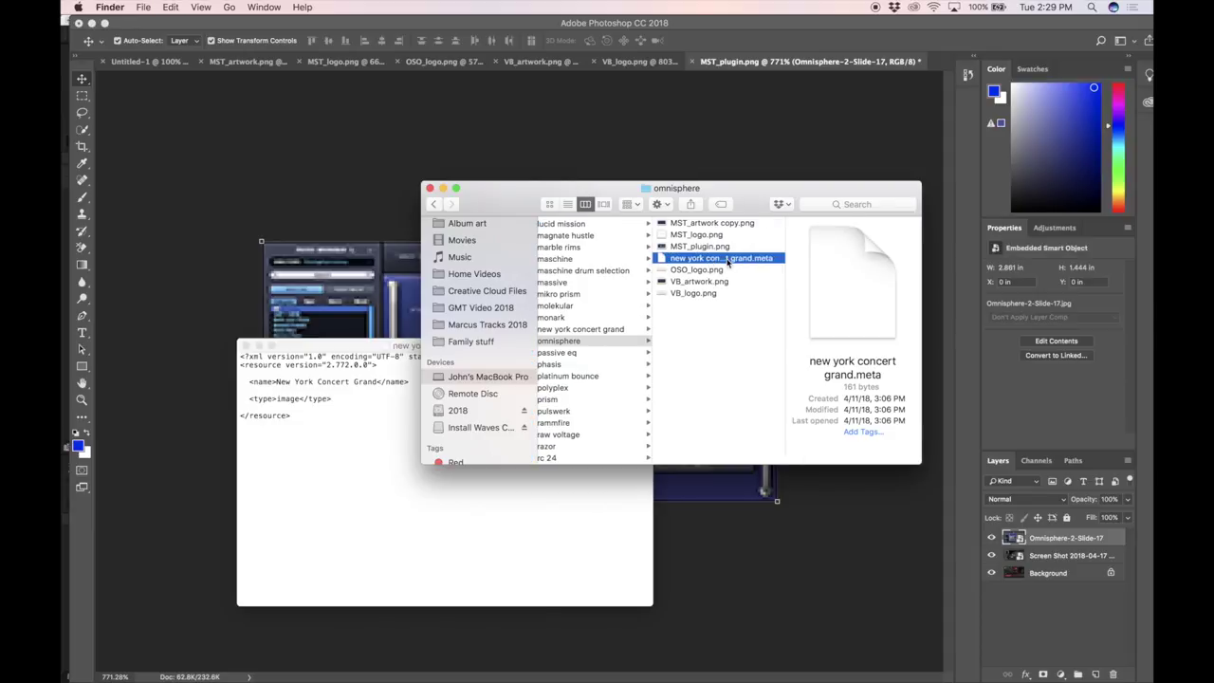
{"action": "left_click", "coordinate": [728, 262]}
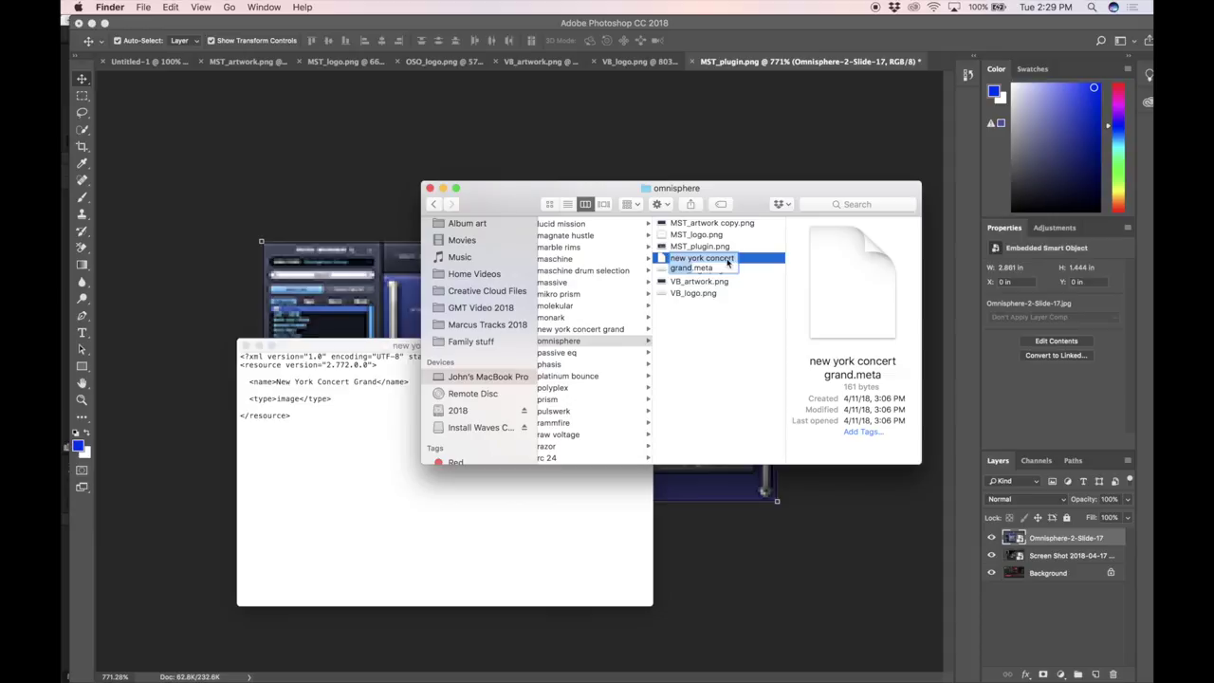
{"action": "type", "text": "omnis"}
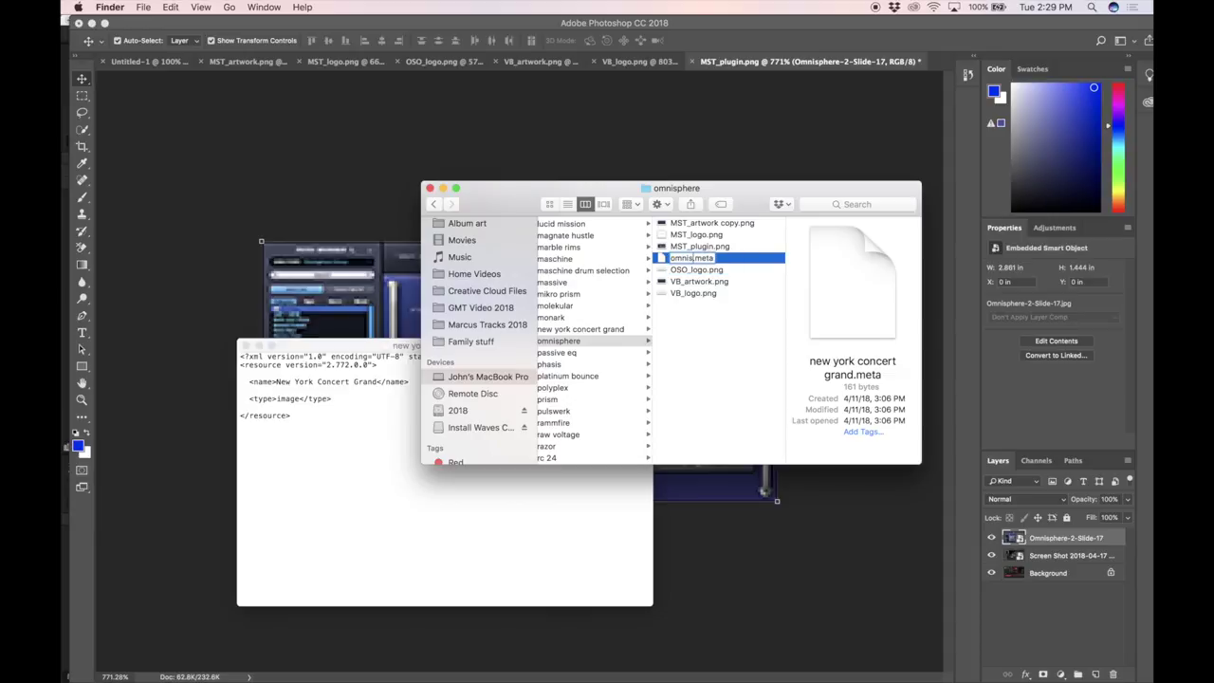
{"action": "type", "text": "phere"}
{"action": "key", "text": "Return"}
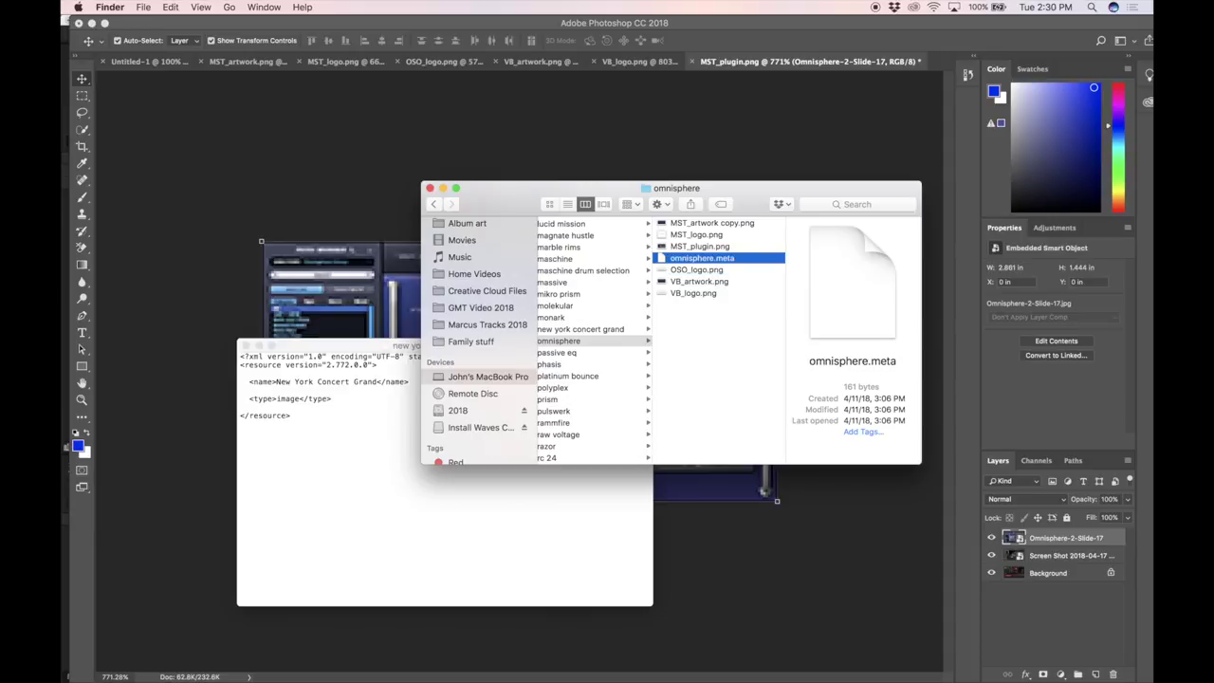
Open omnisphere.meta in TextEdit and change its name tag to omnisphere.
{"action": "double_click", "coordinate": [728, 261]}
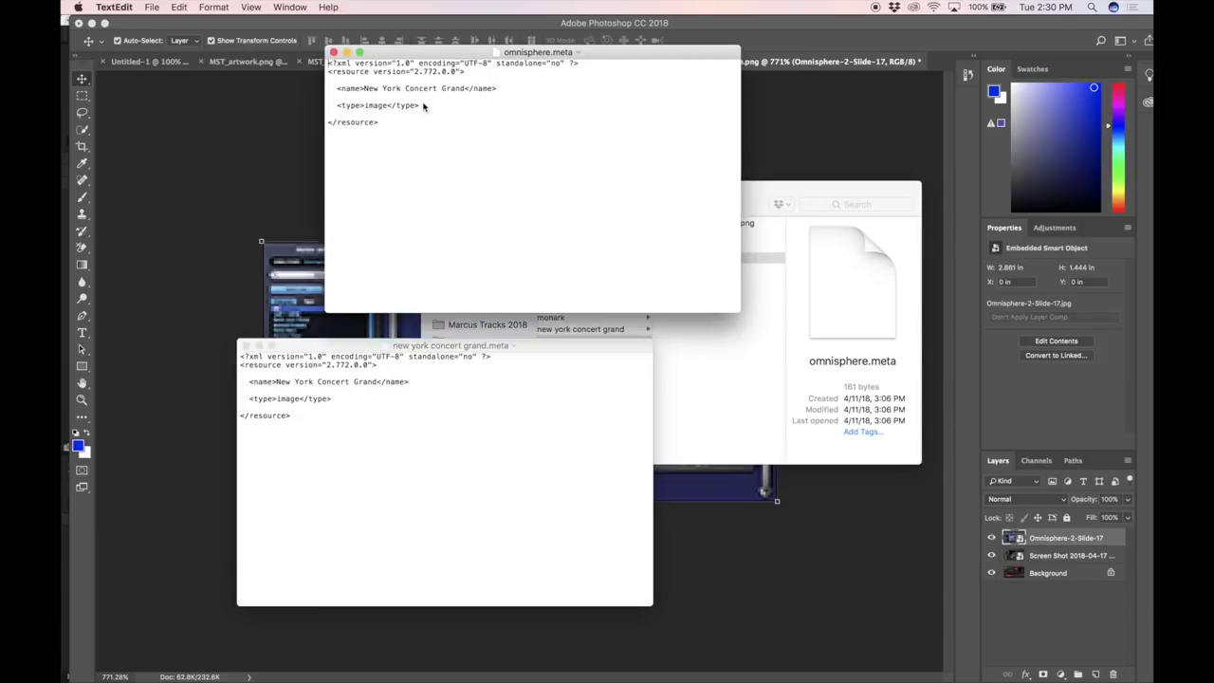
{"action": "left_click", "coordinate": [244, 345]}
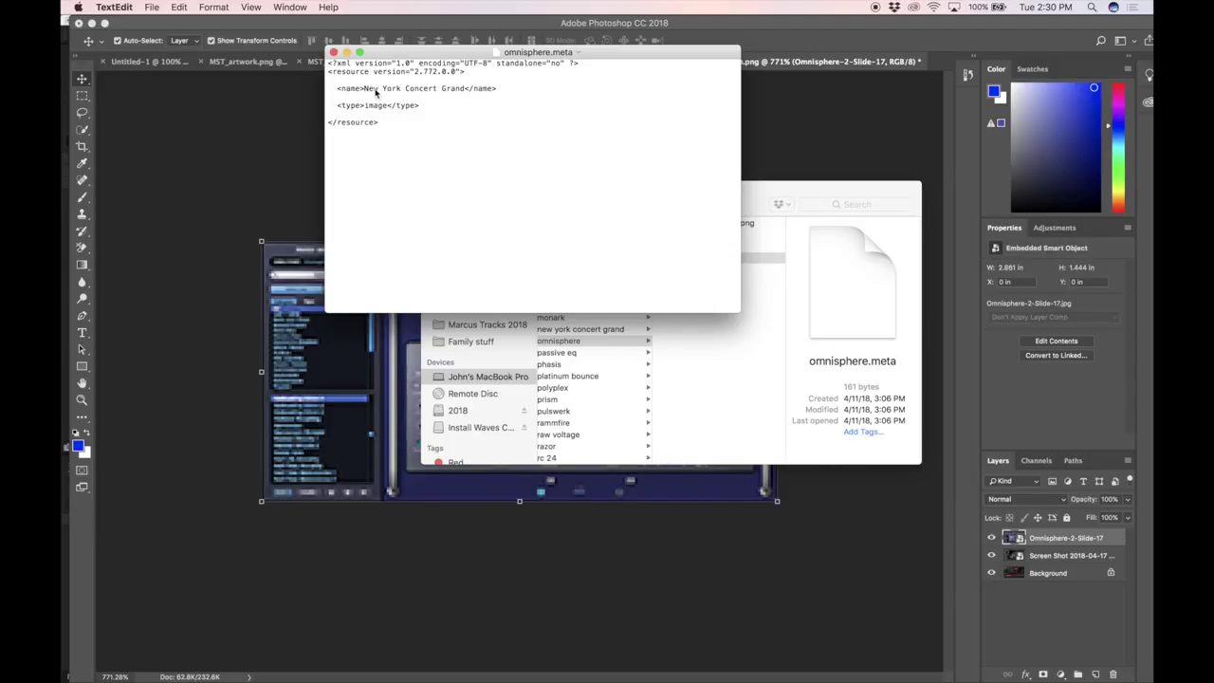
{"action": "left_click_drag", "start_coordinate": [366, 88], "coordinate": [465, 90]}
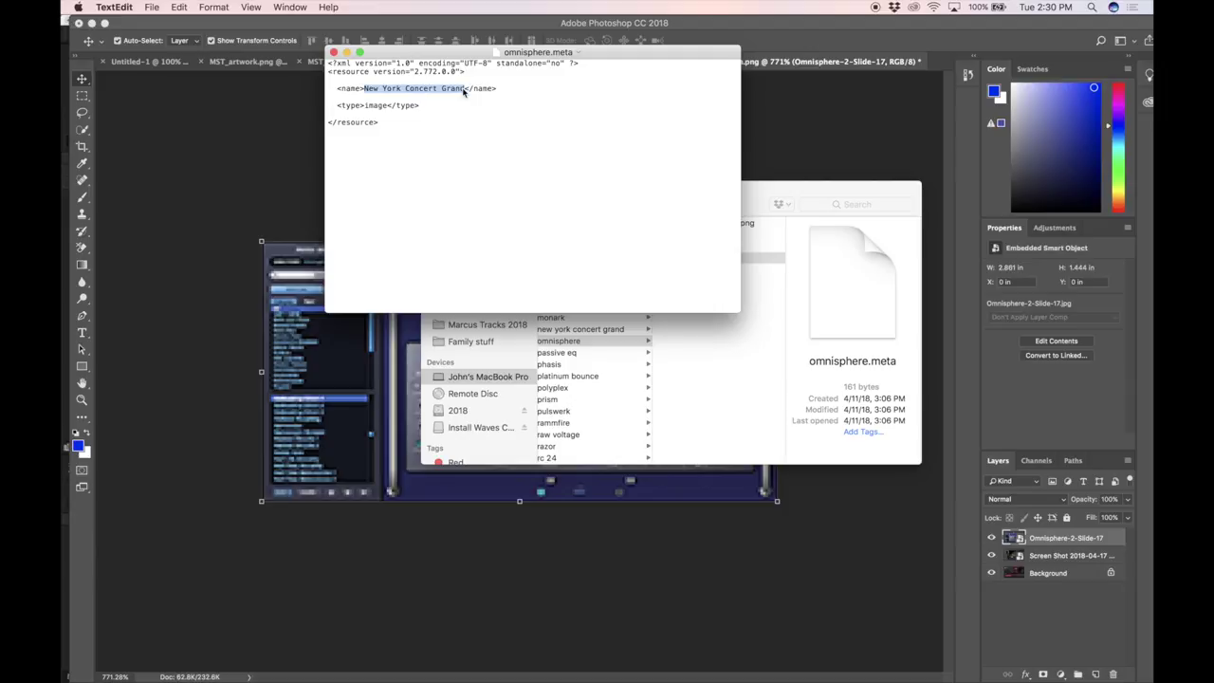
{"action": "key", "text": "BackSpace"}
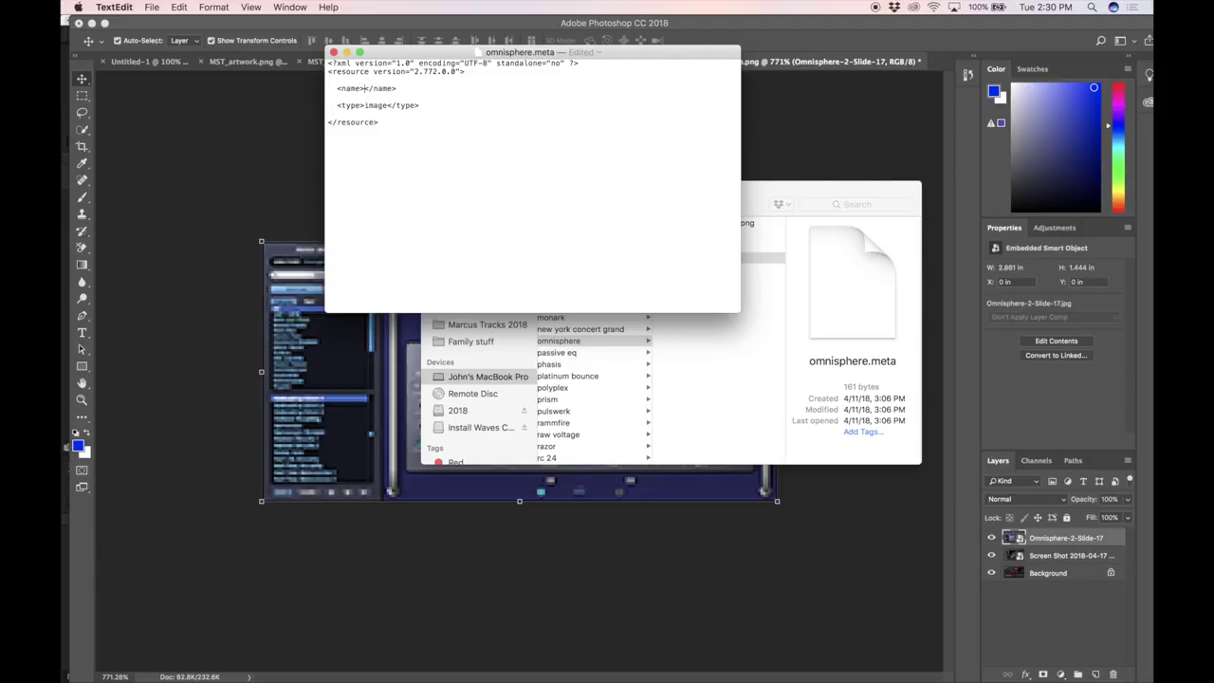
{"action": "type", "text": "omnisphere"}
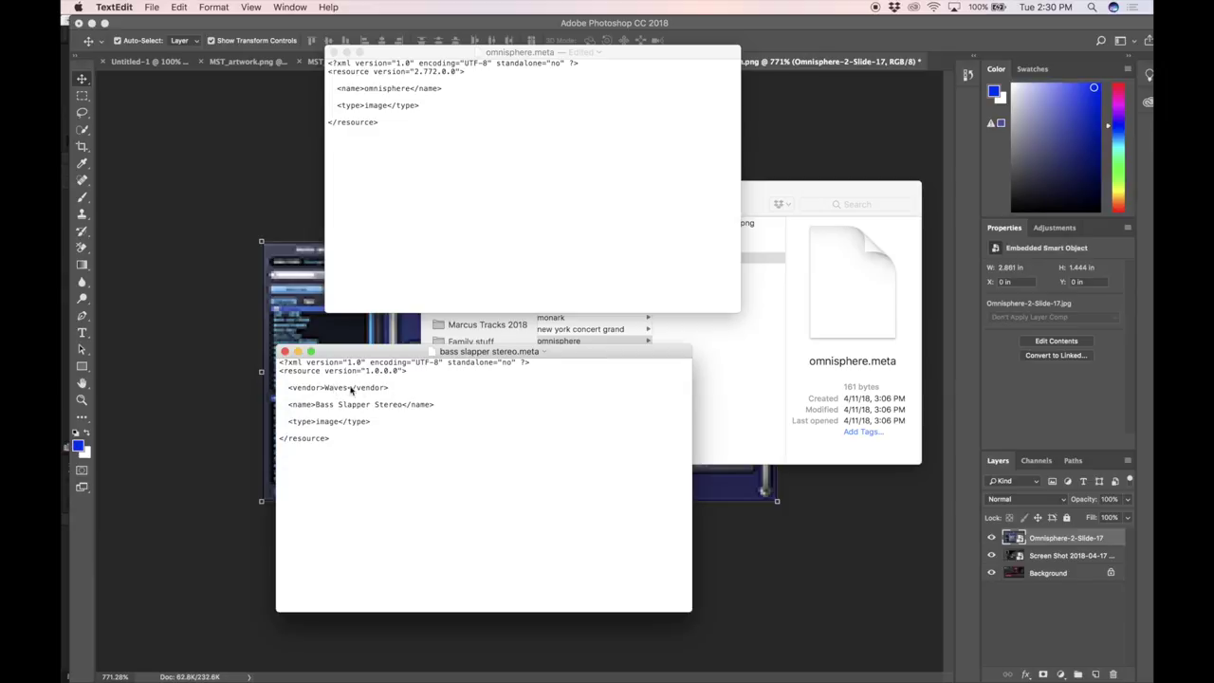
Add the vendor line from bass slapper stereo.meta, set it to spectrasonics, then save and close.
{"action": "left_click_drag", "start_coordinate": [297, 389], "coordinate": [386, 391]}
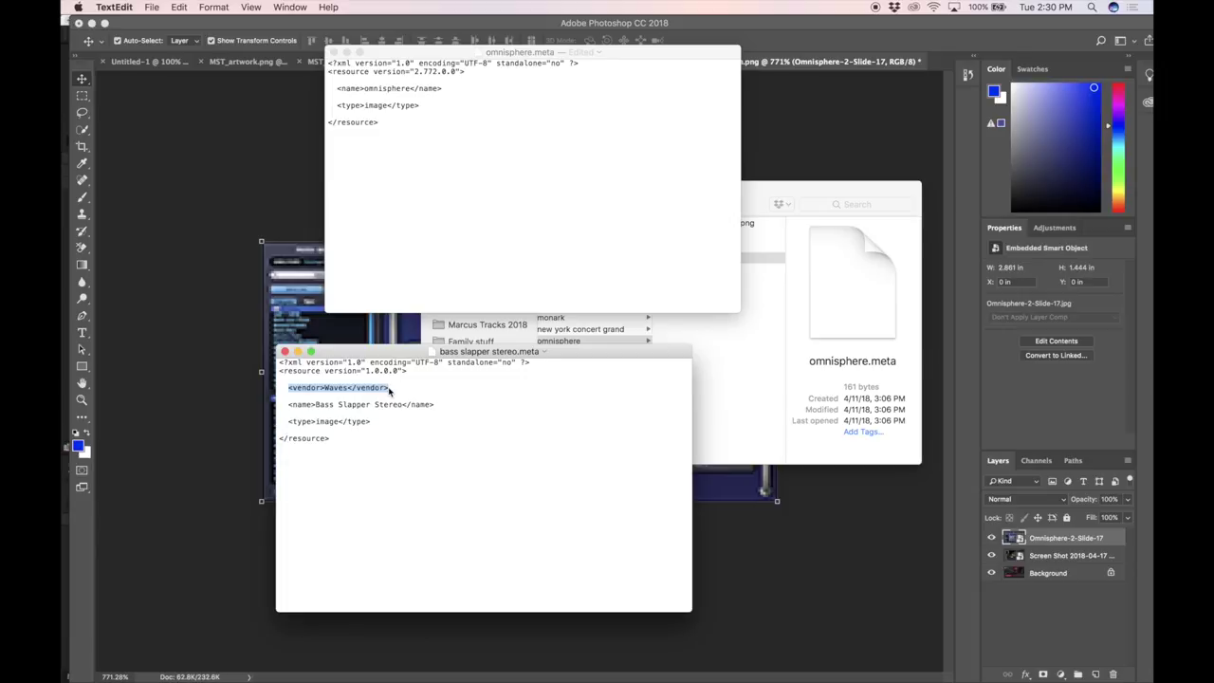
{"action": "left_click", "coordinate": [343, 81]}
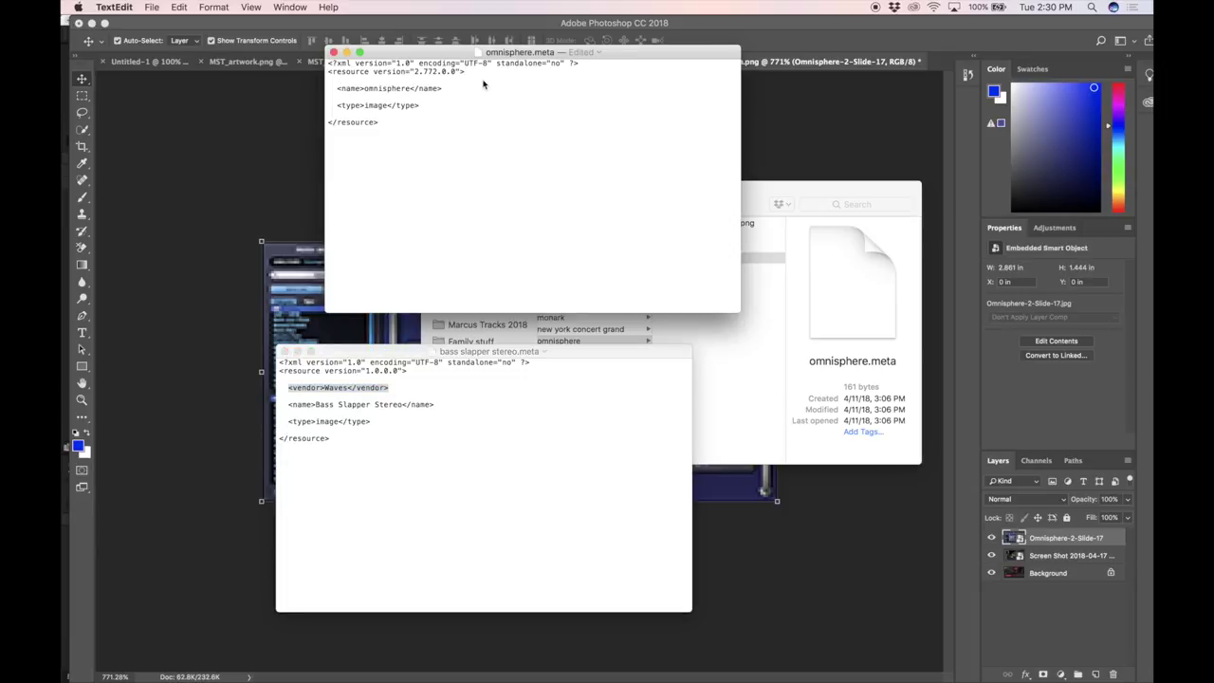
{"action": "key", "text": "Return"}
{"action": "key", "text": "Return"}
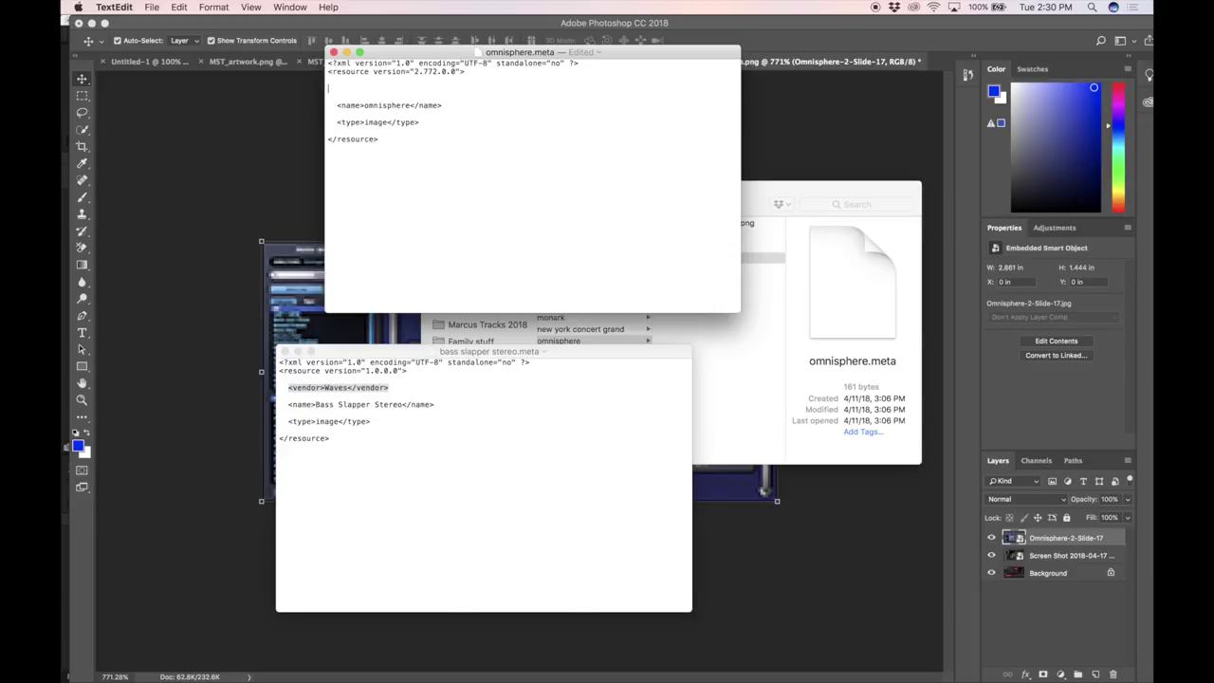
{"action": "type", "text": "<vendor>Waves</vendor>"}
{"action": "key", "text": "super+Left"}
{"action": "left_click", "coordinate": [398, 91]}
{"action": "key", "text": "BackSpace"}
{"action": "key", "text": "BackSpace"}
{"action": "key", "text": "BackSpace"}
{"action": "key", "text": "BackSpace"}
{"action": "key", "text": "BackSpace"}
{"action": "type", "text": "spectrasonics"}
{"action": "left_click", "coordinate": [413, 72]}
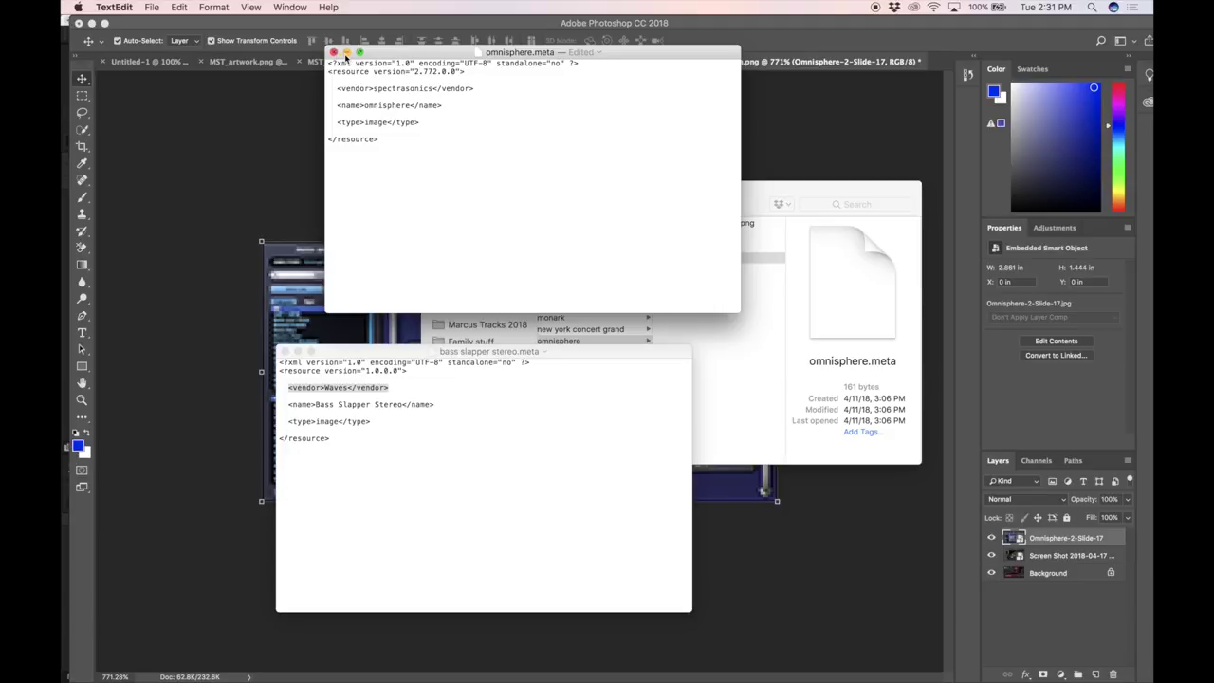
{"action": "key", "text": "super+s"}
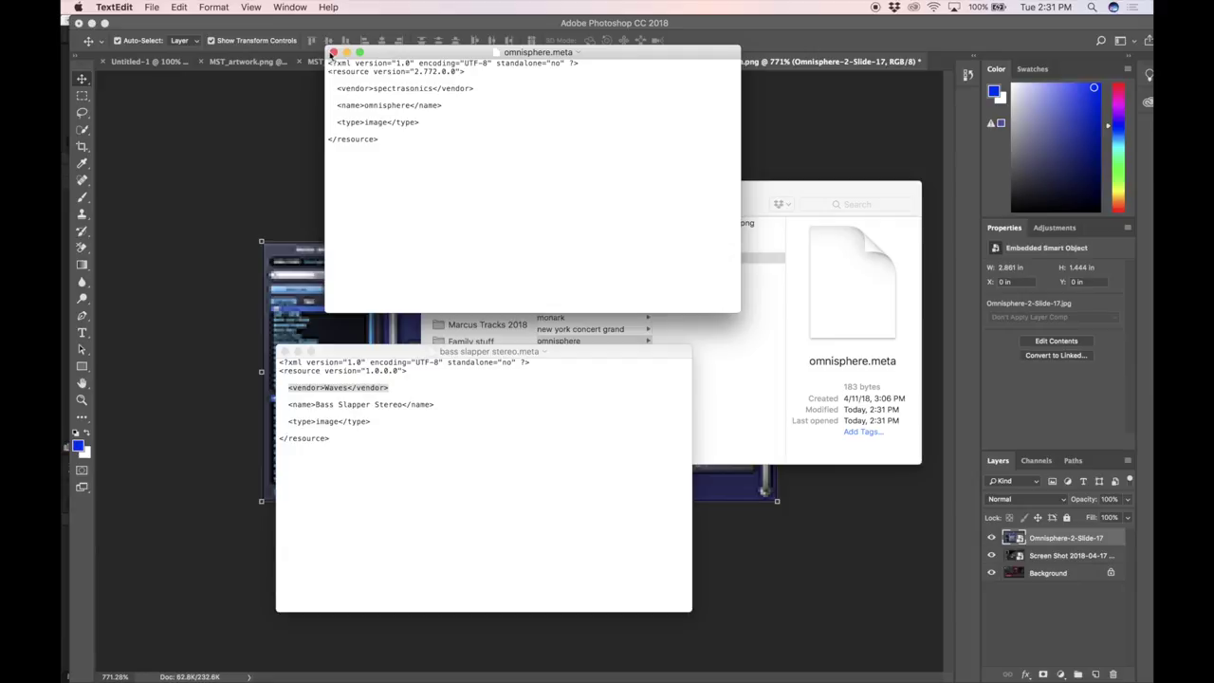
{"action": "left_click", "coordinate": [333, 53]}
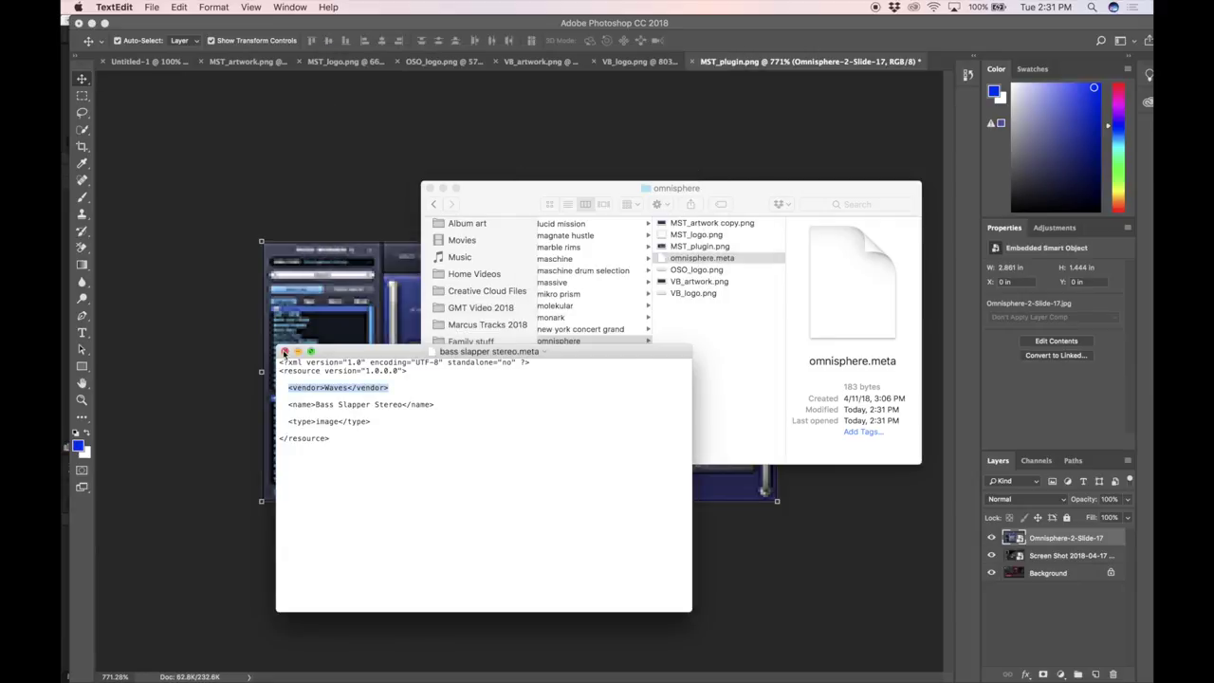
Close bass slapper stereo.meta and browse the spectrasonics folder's keyscape and omnisphere subfolders.
{"action": "left_click", "coordinate": [284, 352]}
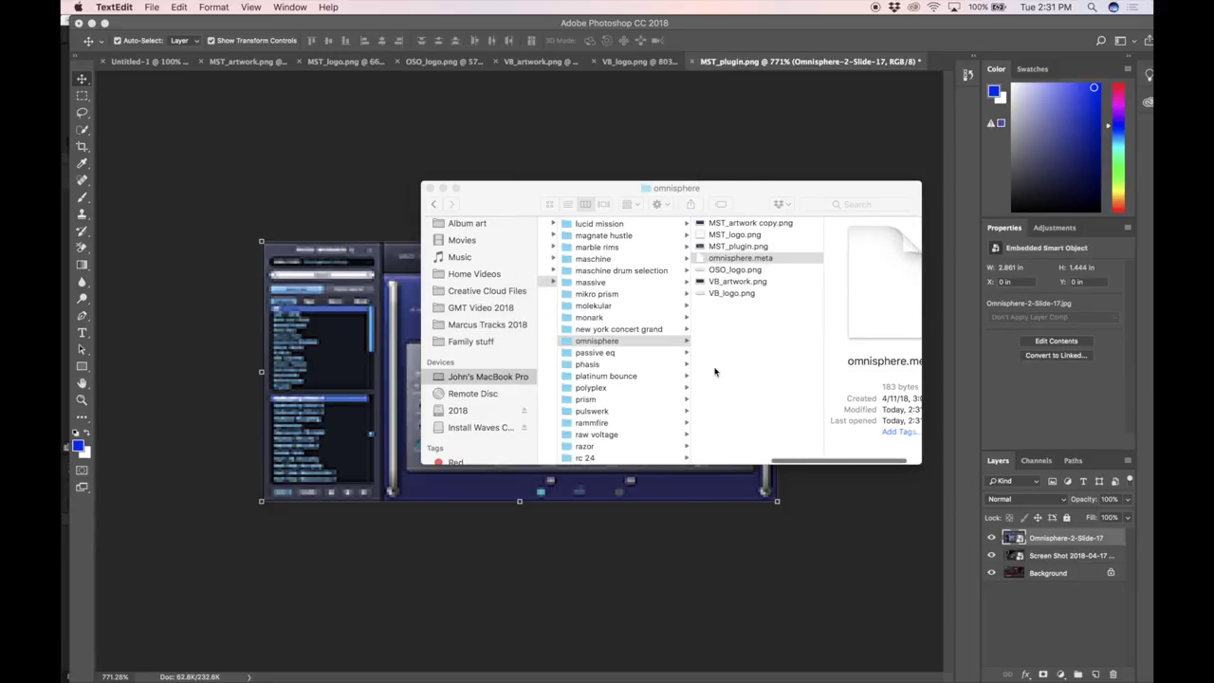
{"action": "left_click", "coordinate": [626, 343]}
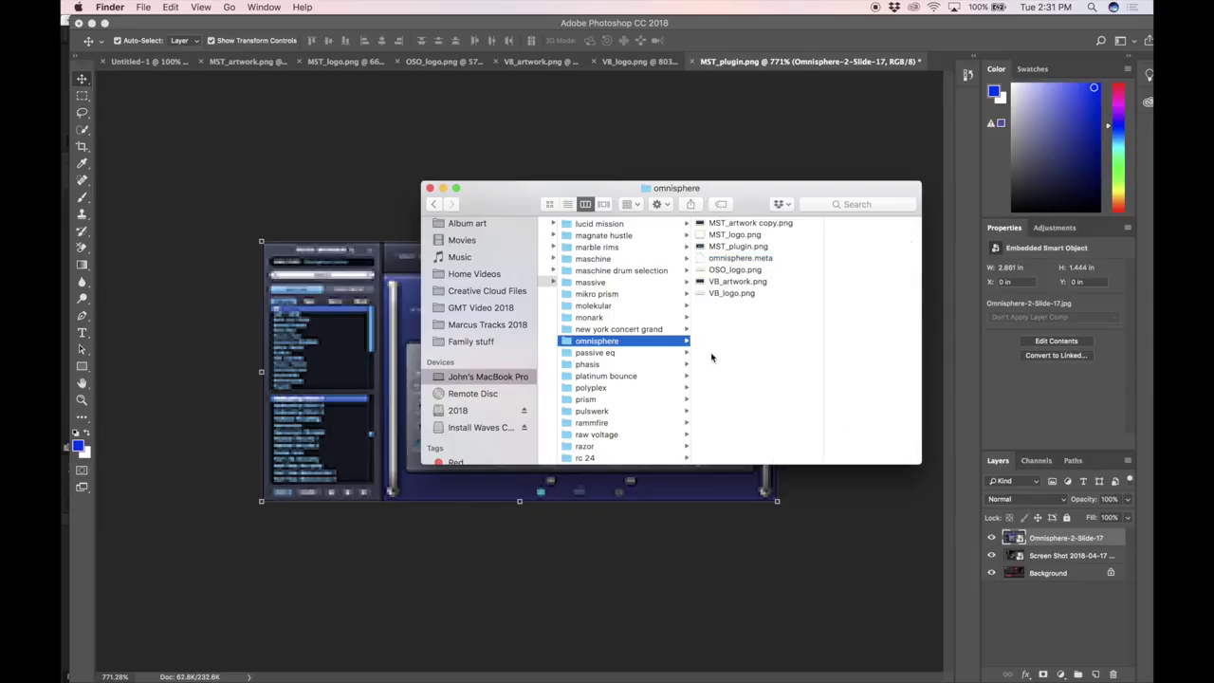
{"action": "scroll", "coordinate": [621, 386], "scroll_direction": "down", "scroll_amount": 10}
{"action": "scroll", "coordinate": [621, 386], "scroll_direction": "down", "scroll_amount": 8}
{"action": "scroll", "coordinate": [621, 384], "scroll_direction": "down", "scroll_amount": 4}
{"action": "left_click", "coordinate": [614, 358]}
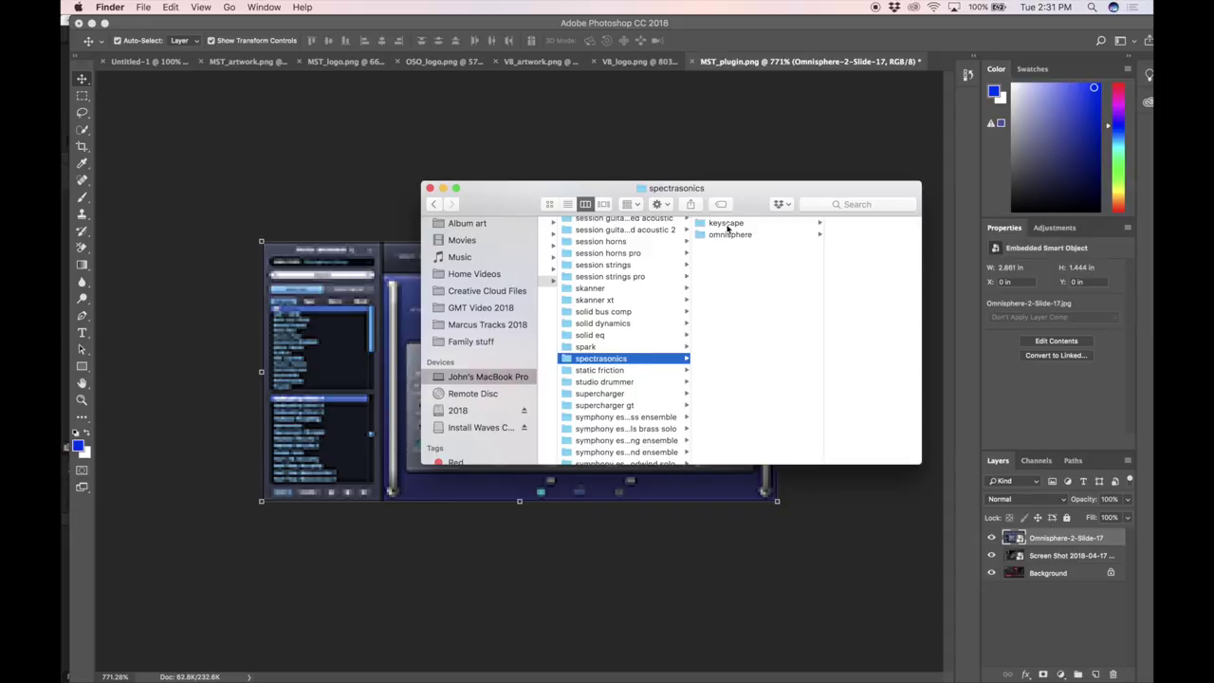
{"action": "left_click", "coordinate": [728, 225]}
{"action": "left_click", "coordinate": [724, 236]}
{"action": "left_click", "coordinate": [720, 224]}
{"action": "left_click", "coordinate": [713, 235]}
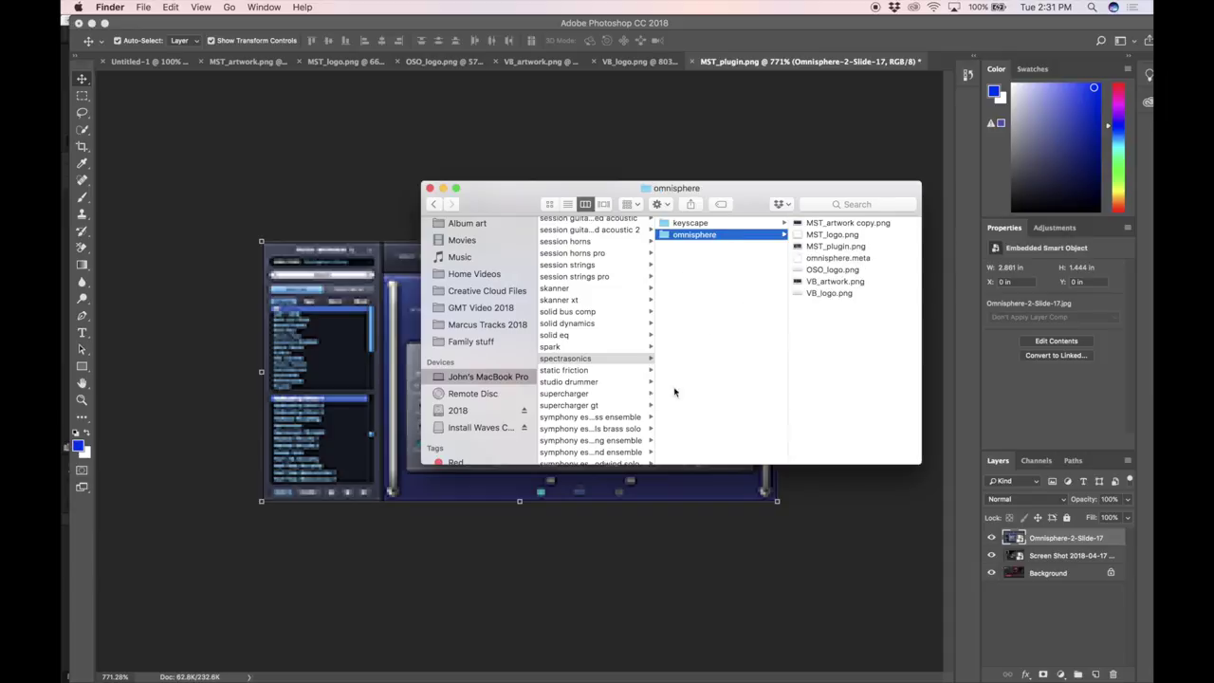
Scroll the Finder columns back to dist_database and its omnisphere folder.
{"action": "scroll", "coordinate": [633, 404], "scroll_direction": "left", "scroll_amount": 2}
{"action": "scroll", "coordinate": [634, 404], "scroll_direction": "up", "scroll_amount": 10}
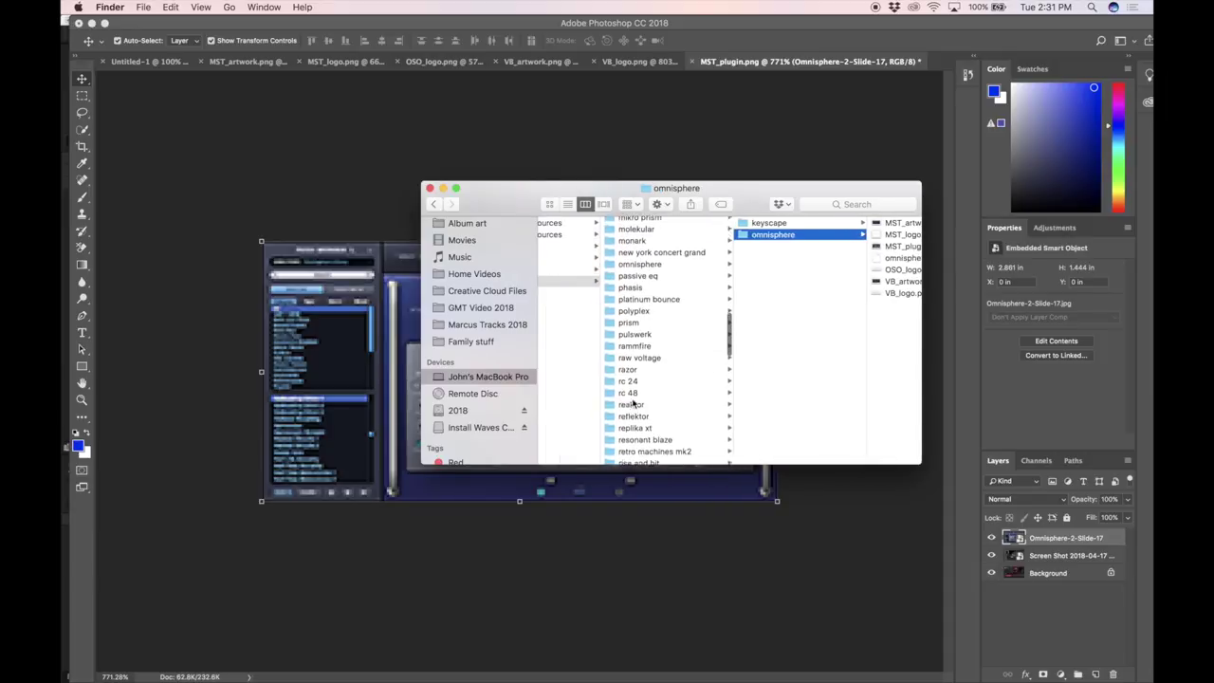
{"action": "scroll", "coordinate": [633, 404], "scroll_direction": "up", "scroll_amount": 5}
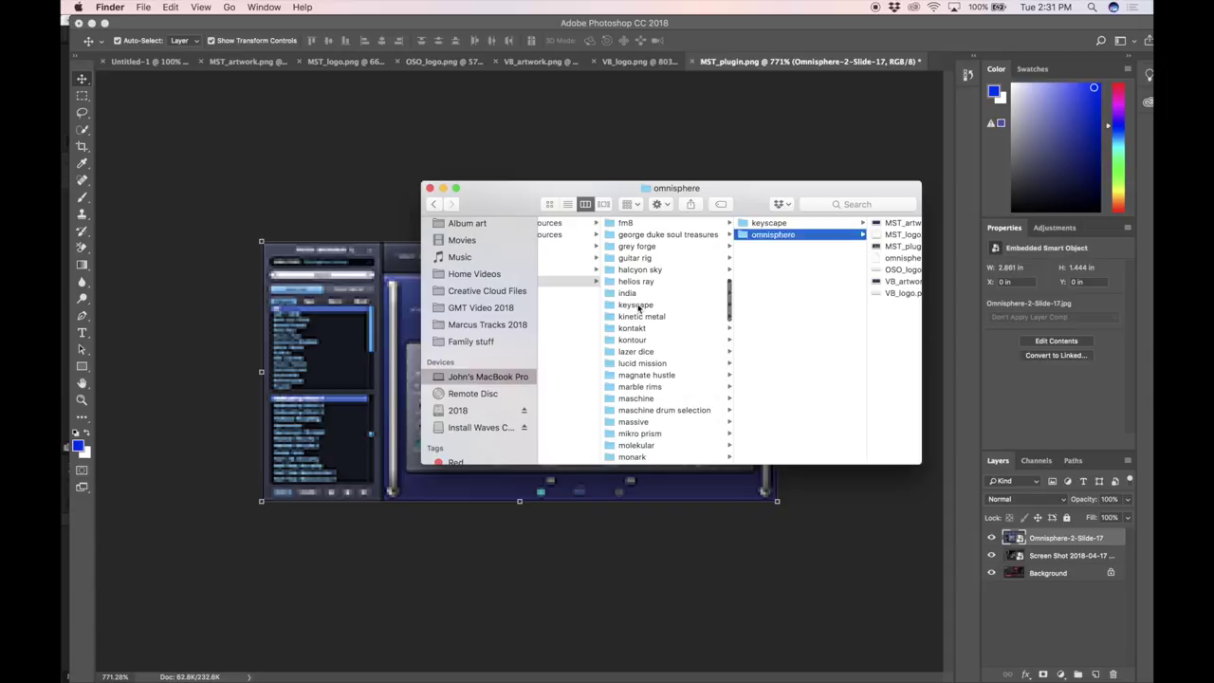
{"action": "left_click", "coordinate": [638, 305]}
{"action": "scroll", "coordinate": [651, 406], "scroll_direction": "down", "scroll_amount": 5}
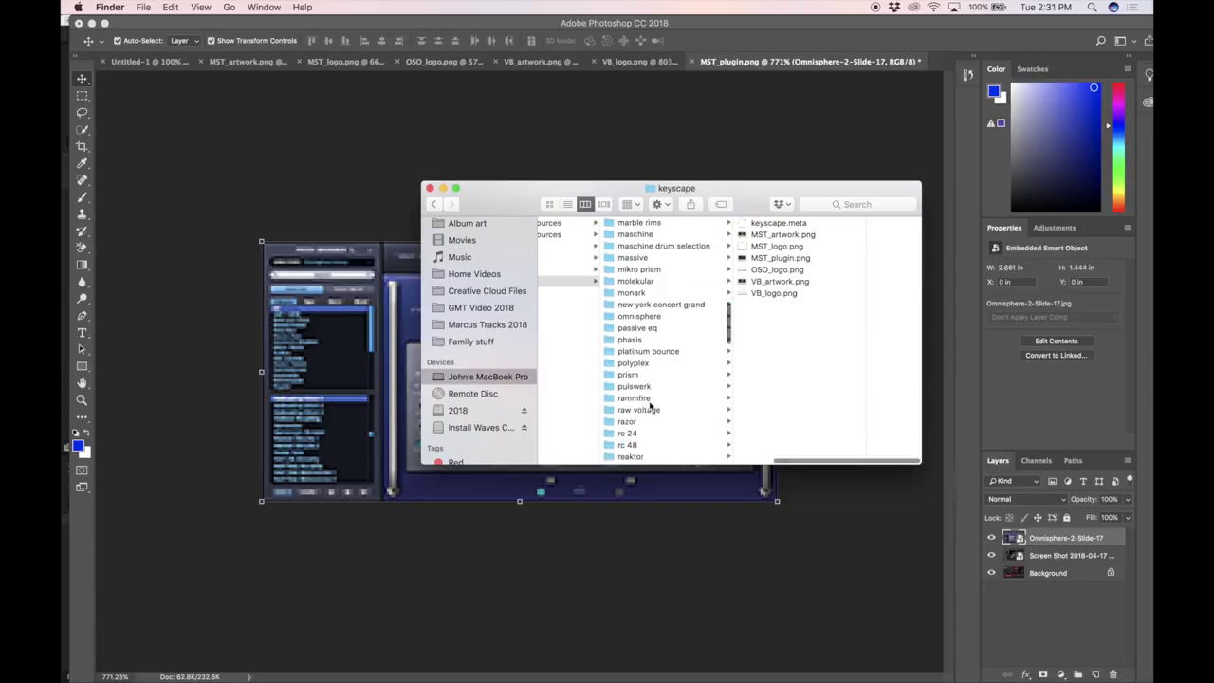
{"action": "scroll", "coordinate": [651, 406], "scroll_direction": "down", "scroll_amount": 15}
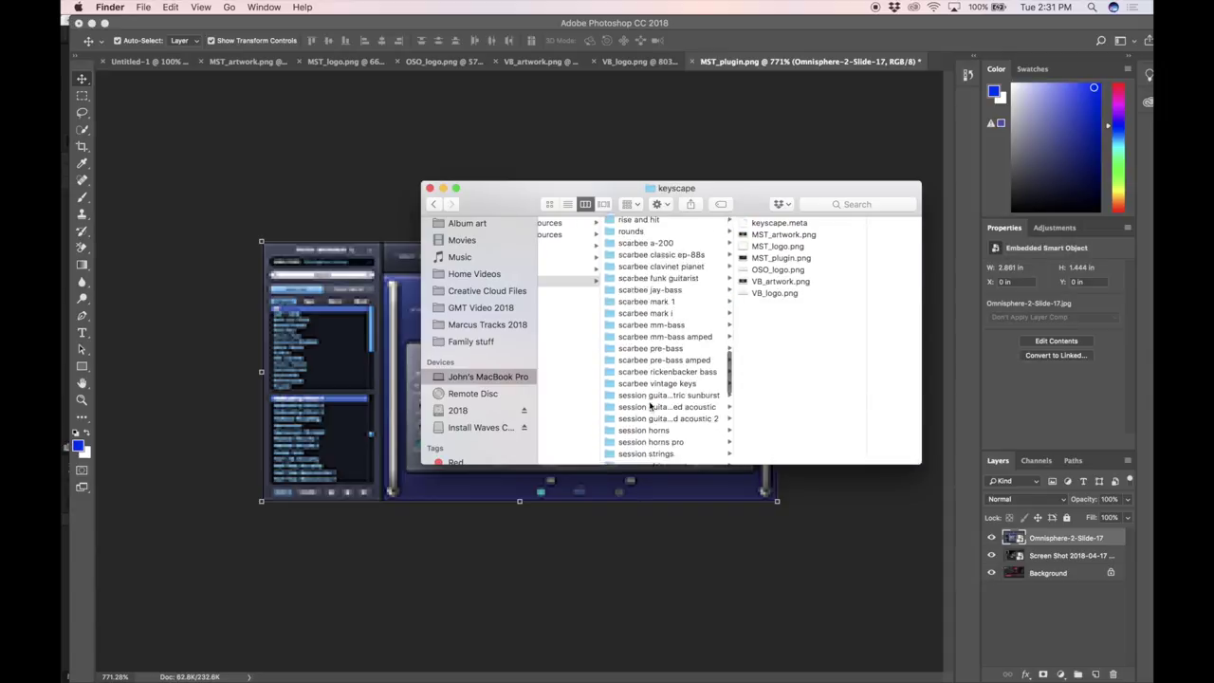
{"action": "scroll", "coordinate": [651, 405], "scroll_direction": "down", "scroll_amount": 2}
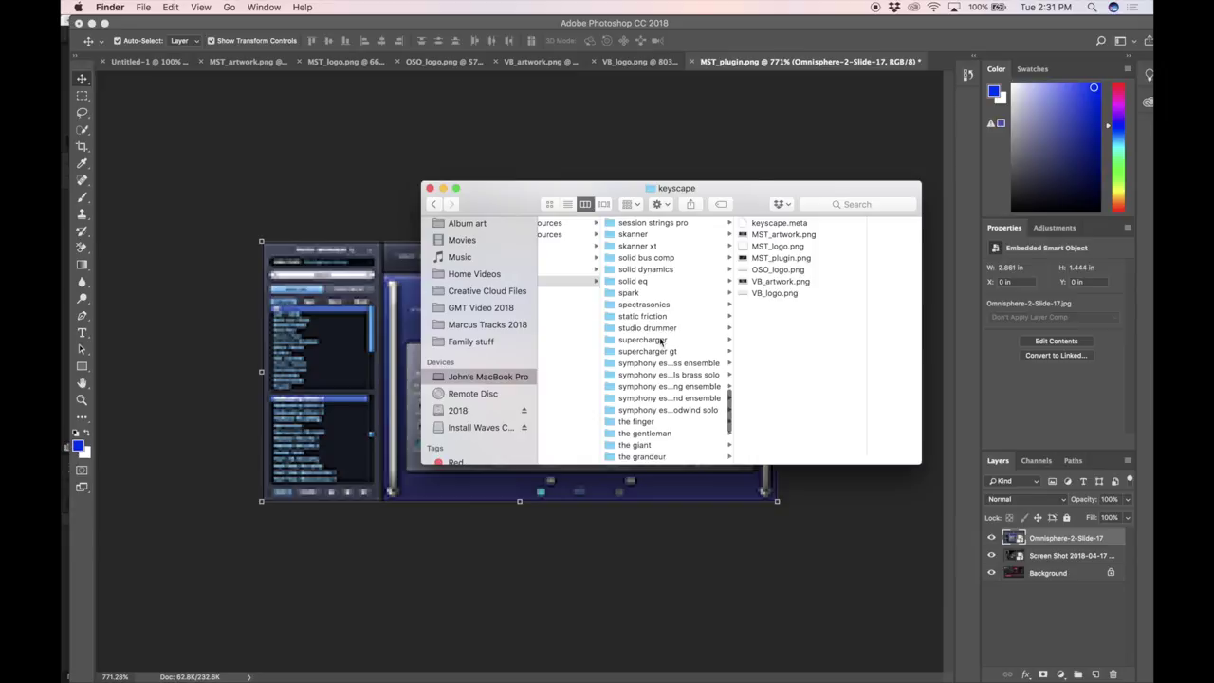
{"action": "left_click", "coordinate": [649, 305]}
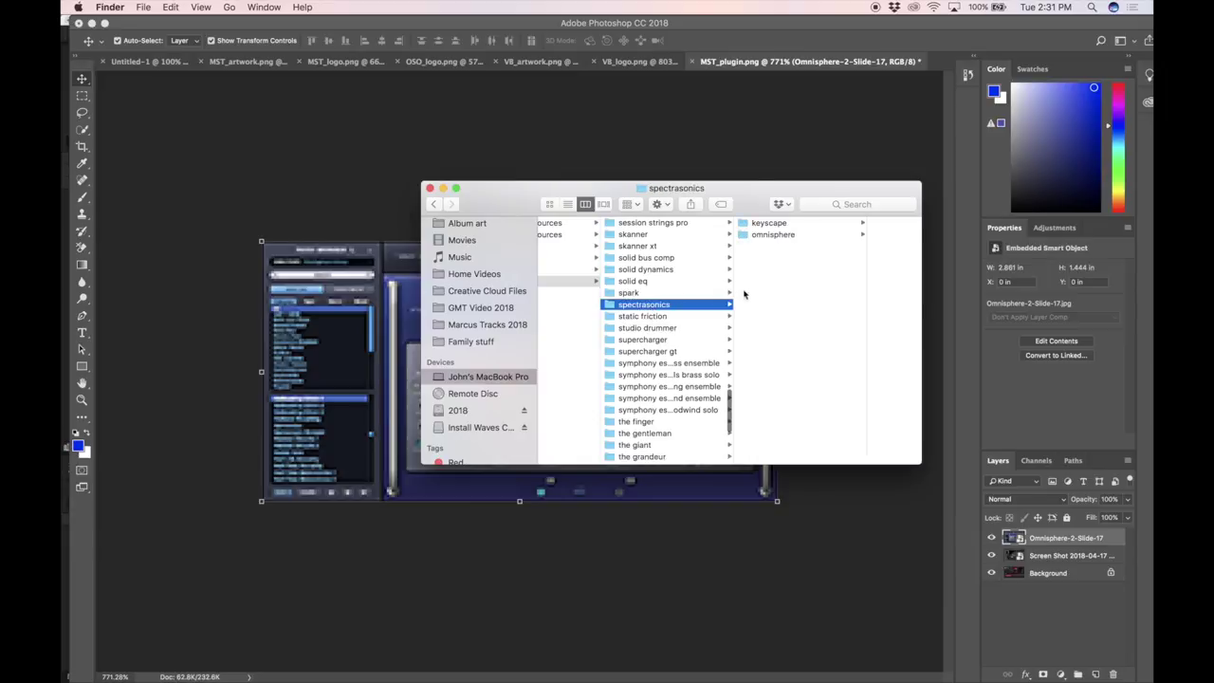
{"action": "scroll", "coordinate": [686, 311], "scroll_direction": "up", "scroll_amount": 10}
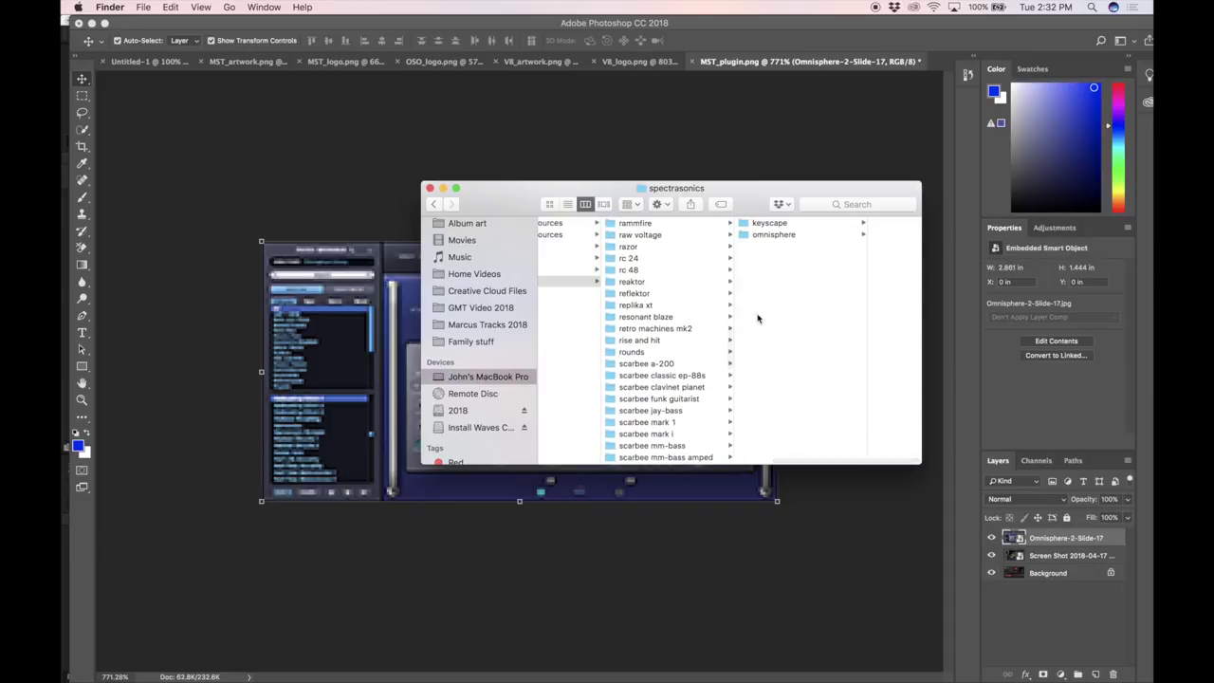
{"action": "scroll", "coordinate": [772, 321], "scroll_direction": "left", "scroll_amount": 3}
{"action": "scroll", "coordinate": [772, 321], "scroll_direction": "left", "scroll_amount": 4}
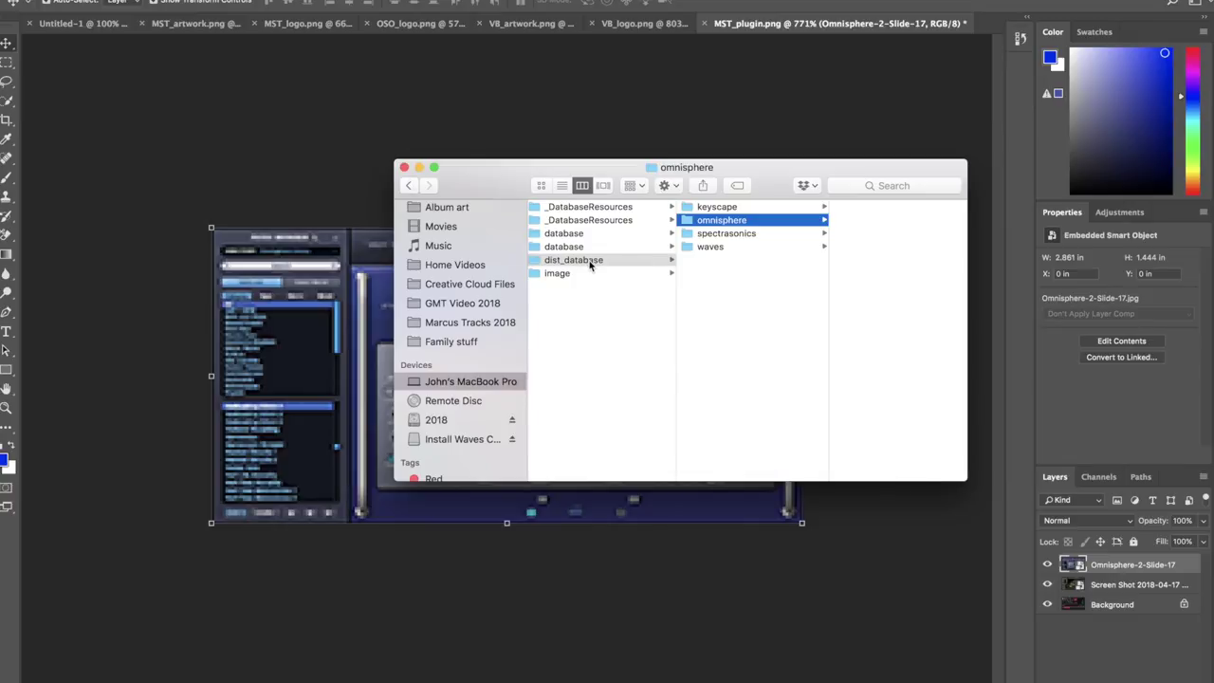
Copy keyscape's four metadata files into the empty dist_database omnisphere folder.
{"action": "left_click", "coordinate": [615, 262]}
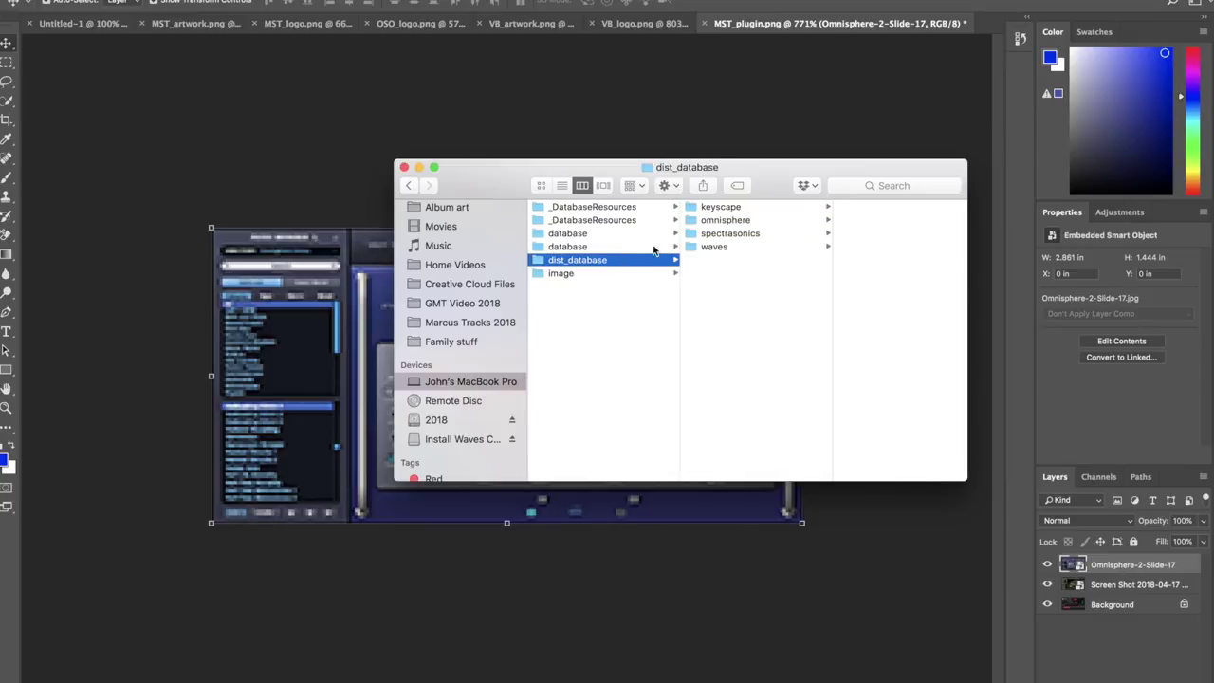
{"action": "left_click", "coordinate": [737, 224]}
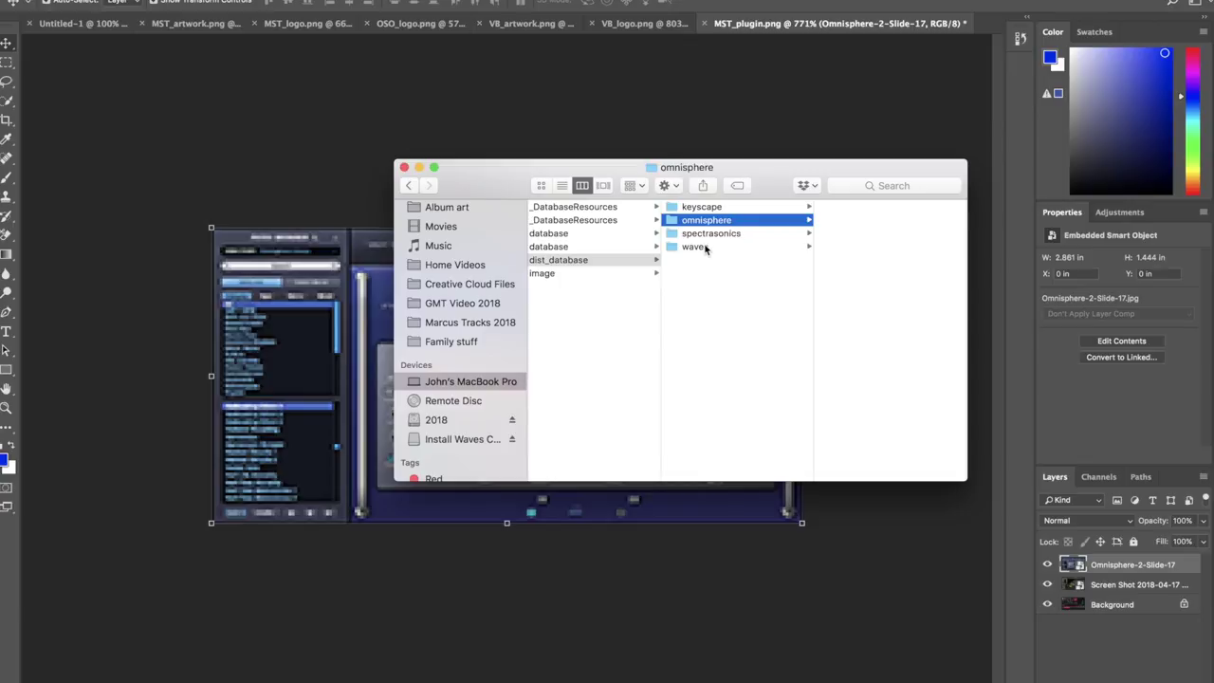
{"action": "left_click", "coordinate": [708, 248]}
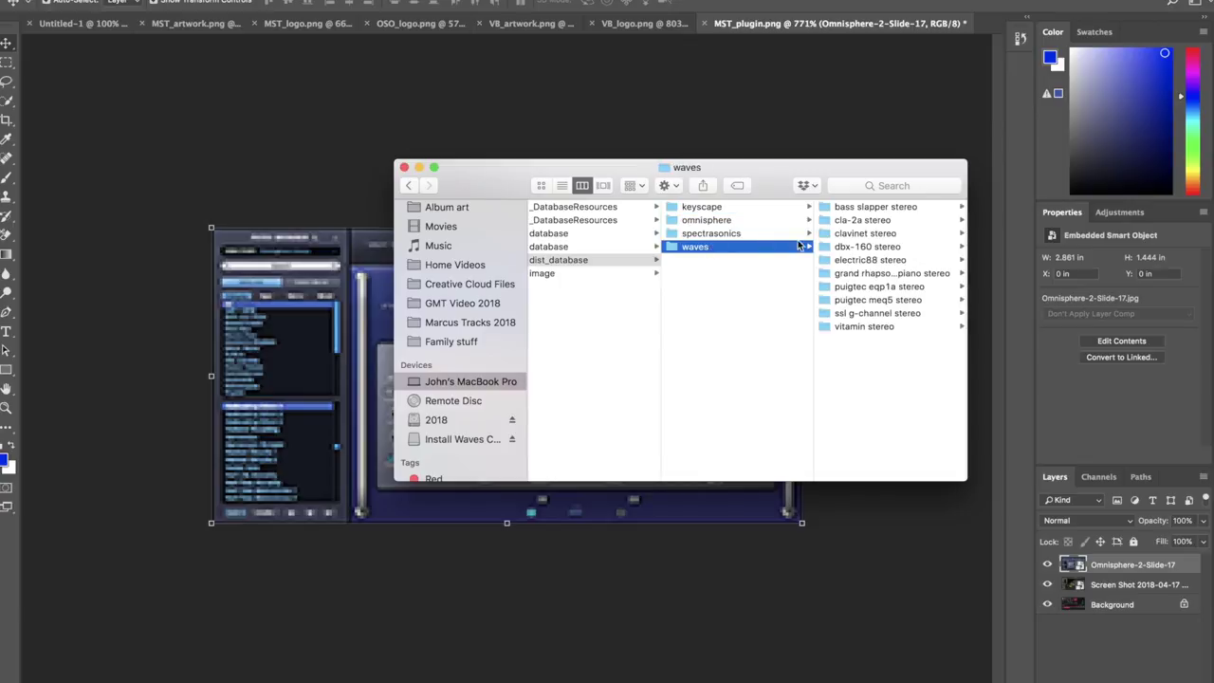
{"action": "left_click", "coordinate": [870, 210]}
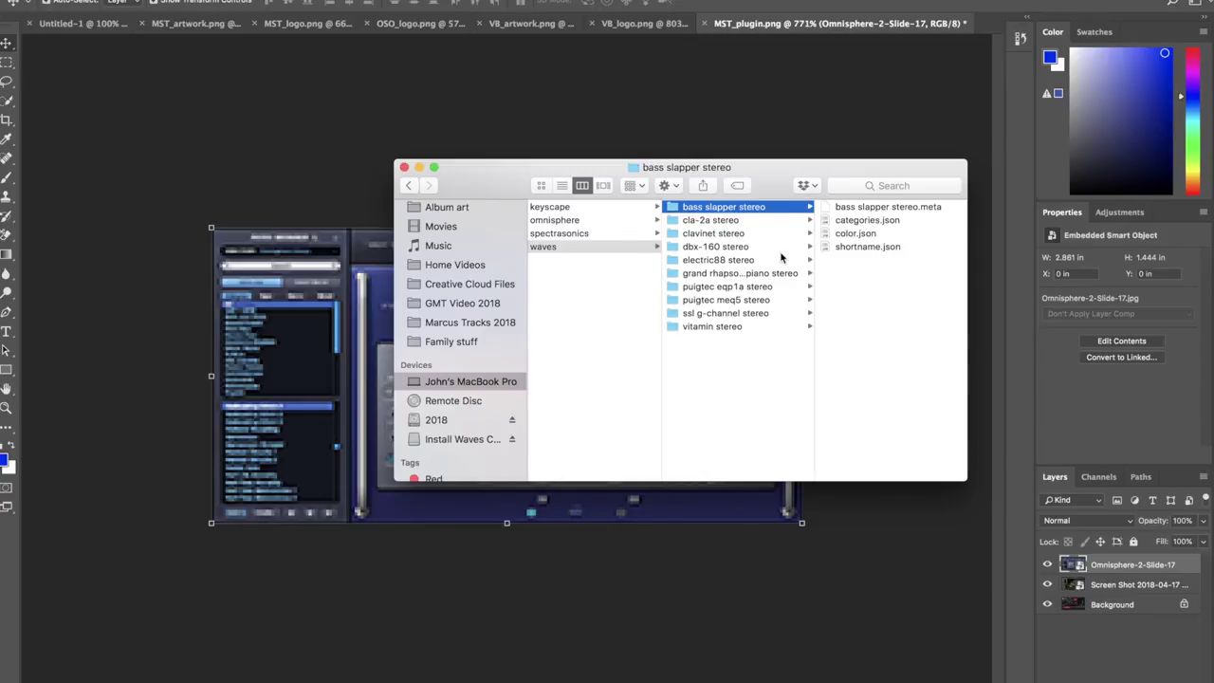
{"action": "scroll", "coordinate": [782, 255], "scroll_direction": "left", "scroll_amount": 3}
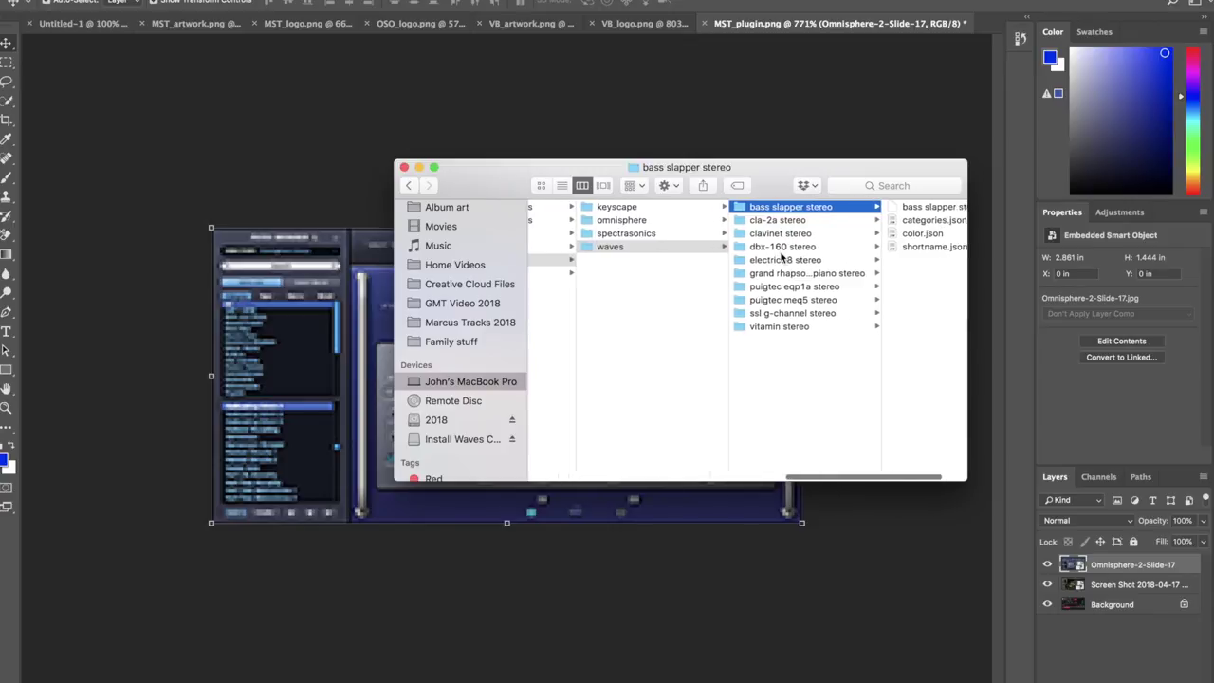
{"action": "left_click", "coordinate": [650, 221]}
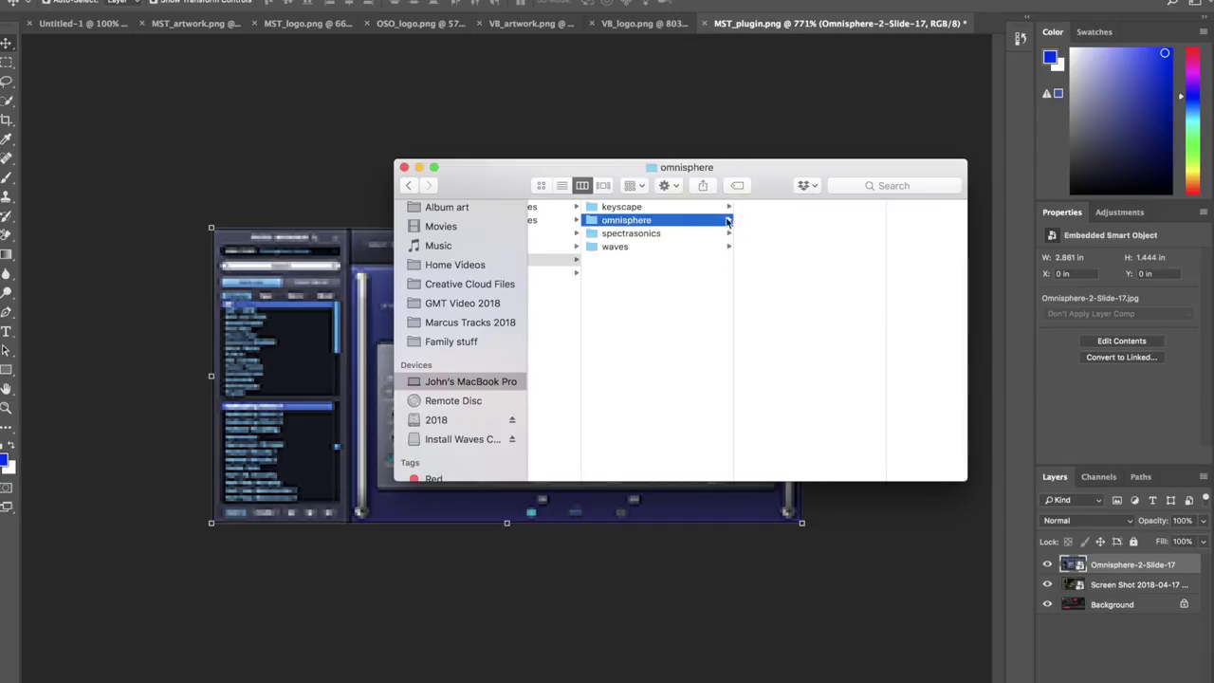
{"action": "left_click", "coordinate": [668, 208]}
{"action": "left_click", "coordinate": [669, 220]}
{"action": "left_click", "coordinate": [669, 207]}
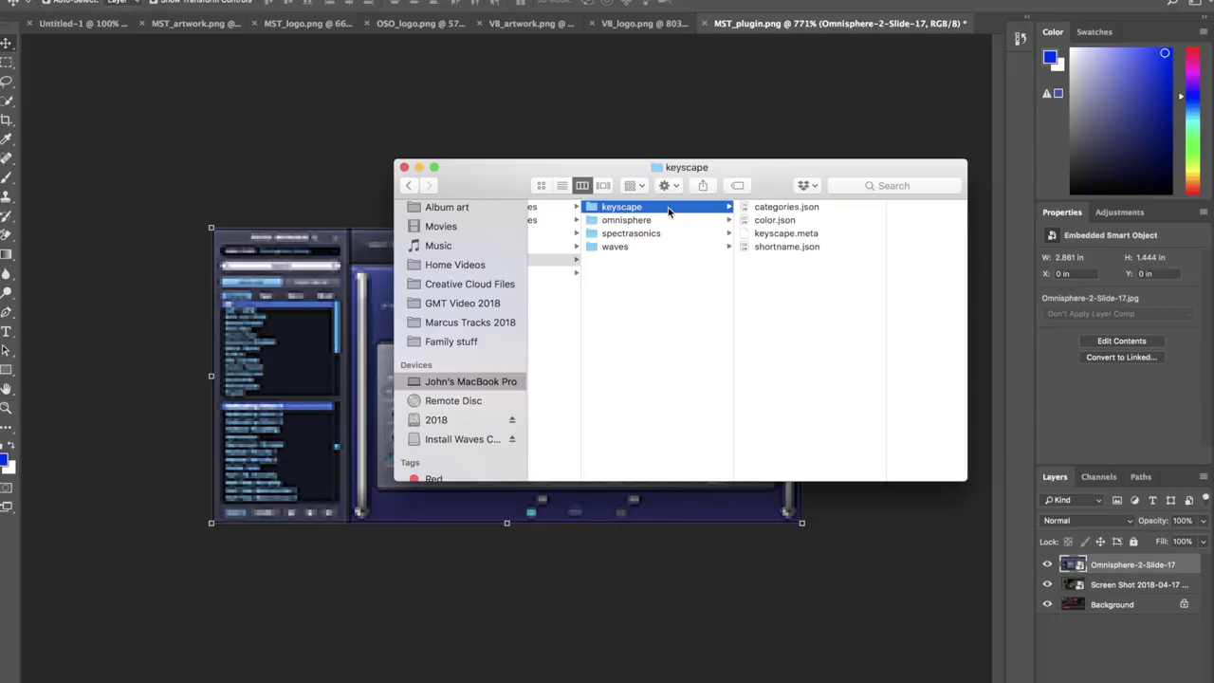
{"action": "left_click", "coordinate": [679, 220]}
{"action": "left_click", "coordinate": [717, 207]}
{"action": "left_click_drag", "start_coordinate": [773, 274], "coordinate": [768, 196]}
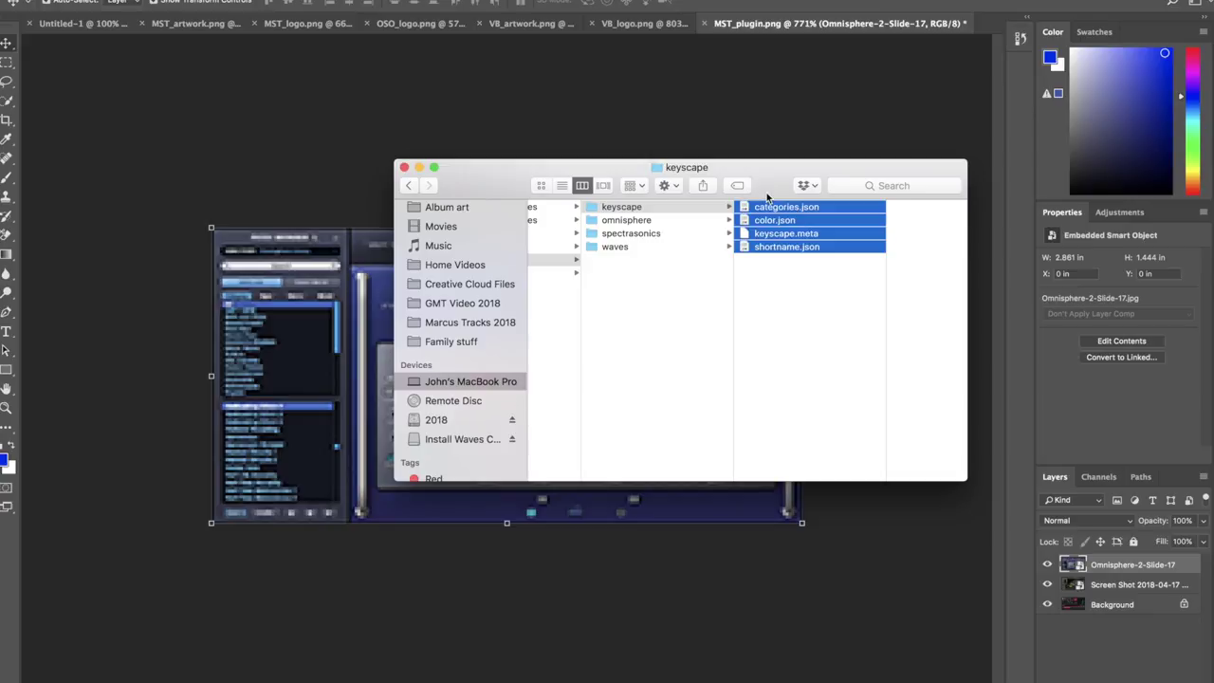
{"action": "left_click", "coordinate": [678, 220]}
{"action": "key", "text": "super+v"}
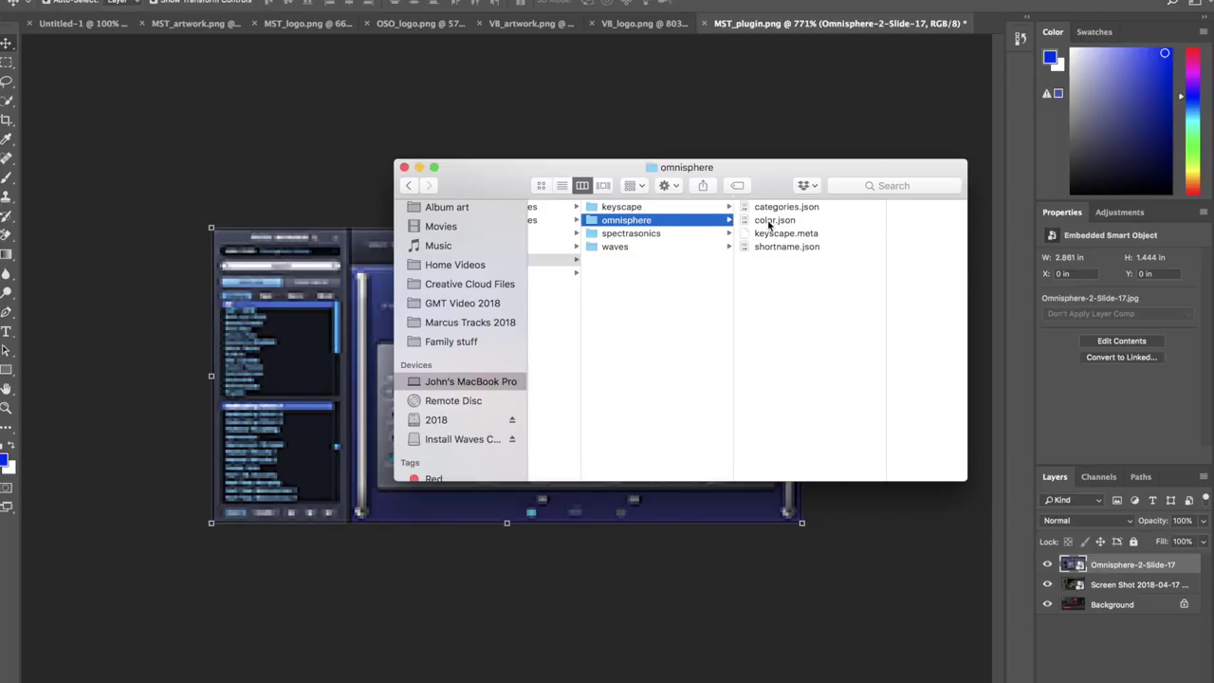
Rename the copied keyscape.meta to omnisphere.meta.
{"action": "left_click", "coordinate": [770, 223]}
{"action": "left_click", "coordinate": [702, 237]}
{"action": "left_click", "coordinate": [701, 239]}
{"action": "type", "text": "omnis"}
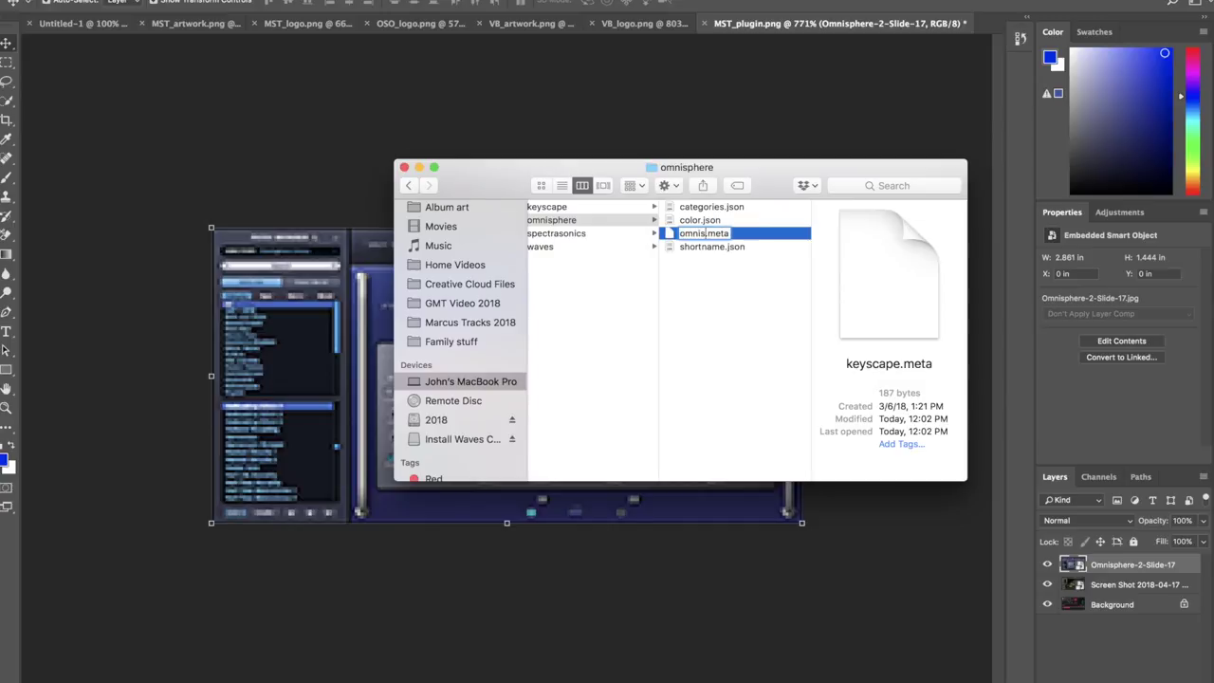
{"action": "type", "text": "phere"}
{"action": "key", "text": "Return"}
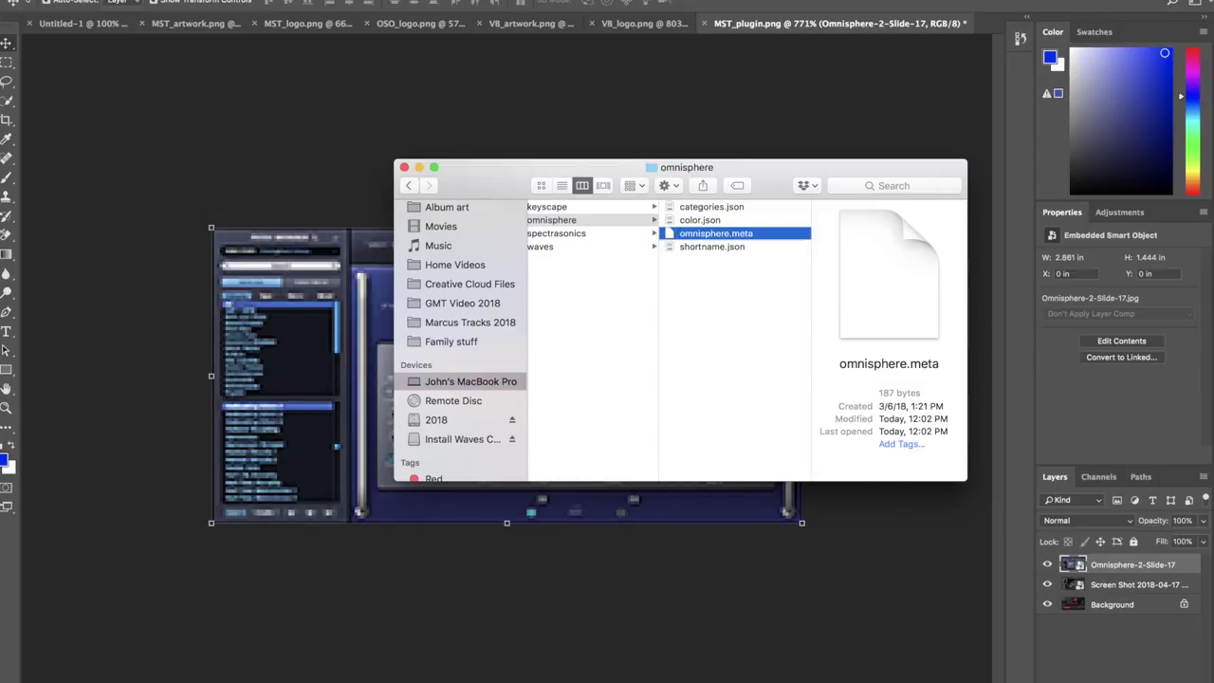
Change the name tag in omnisphere.meta from keyscape to omnisphere, save at 189 bytes, and close.
{"action": "double_click", "coordinate": [703, 233]}
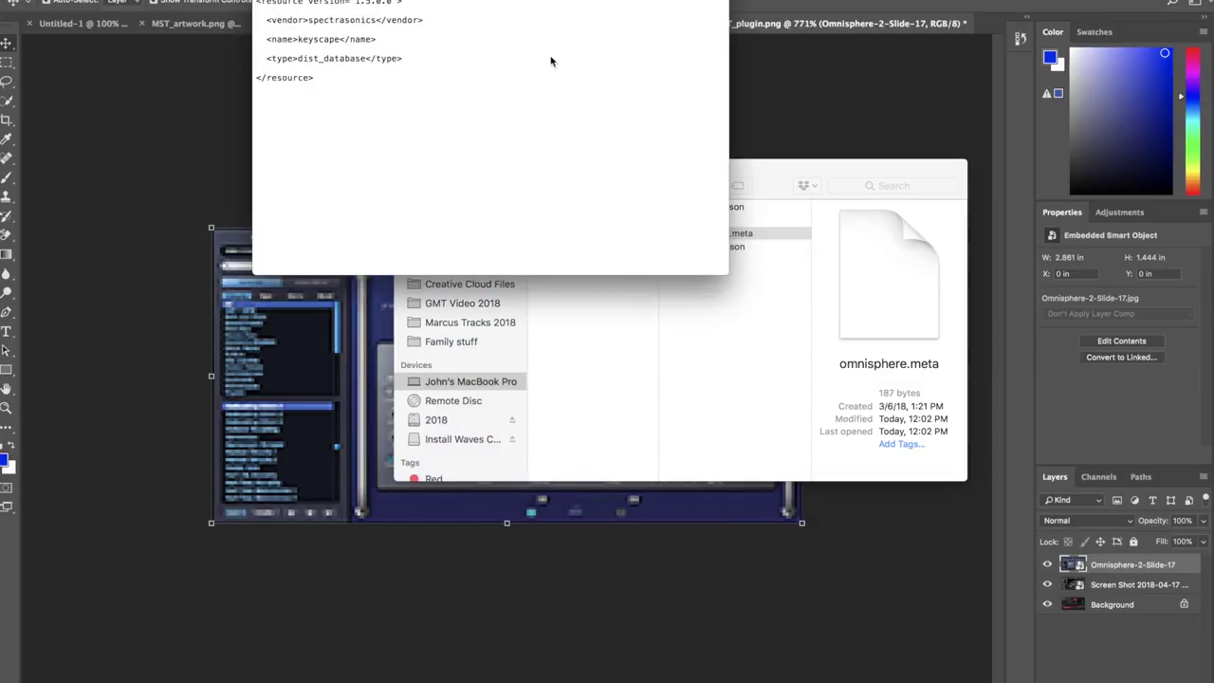
{"action": "left_click_drag", "start_coordinate": [570, 0], "coordinate": [662, 82]}
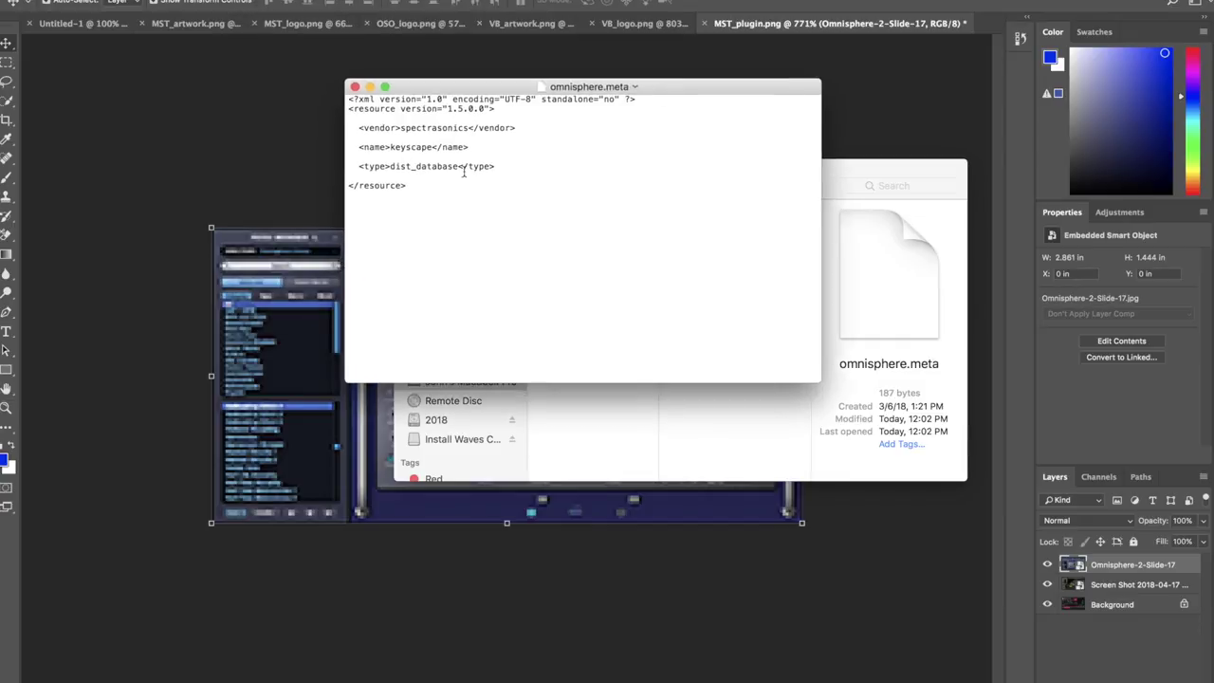
{"action": "left_click", "coordinate": [433, 148]}
{"action": "key", "text": "BackSpace"}
{"action": "key", "text": "BackSpace"}
{"action": "key", "text": "BackSpace"}
{"action": "key", "text": "BackSpace"}
{"action": "key", "text": "BackSpace"}
{"action": "key", "text": "BackSpace"}
{"action": "key", "text": "BackSpace"}
{"action": "key", "text": "BackSpace"}
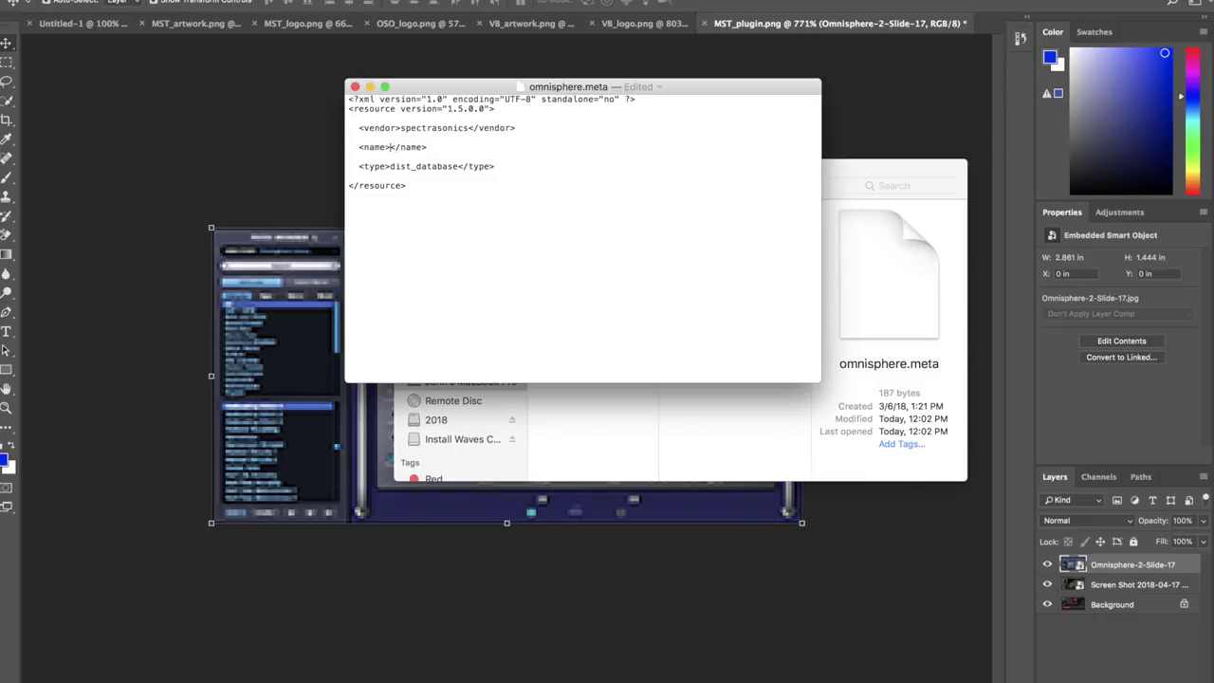
{"action": "type", "text": "omnispherew"}
{"action": "key", "text": "BackSpace"}
{"action": "key", "text": "super+s"}
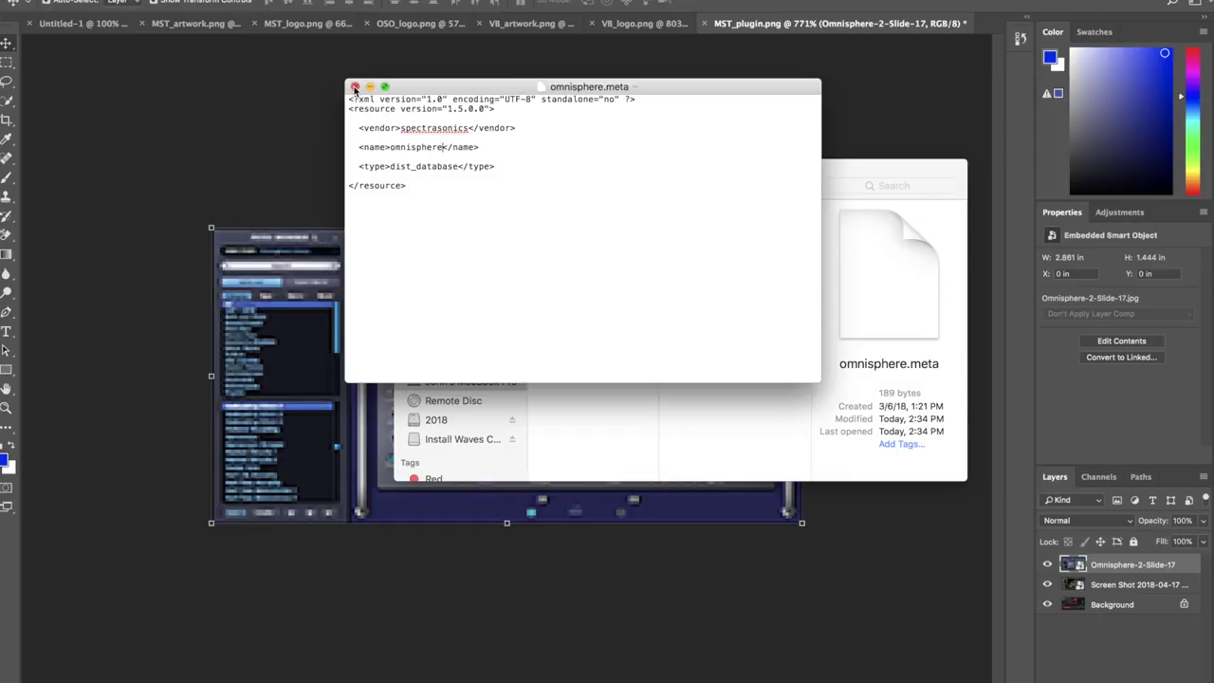
{"action": "left_click", "coordinate": [354, 86]}
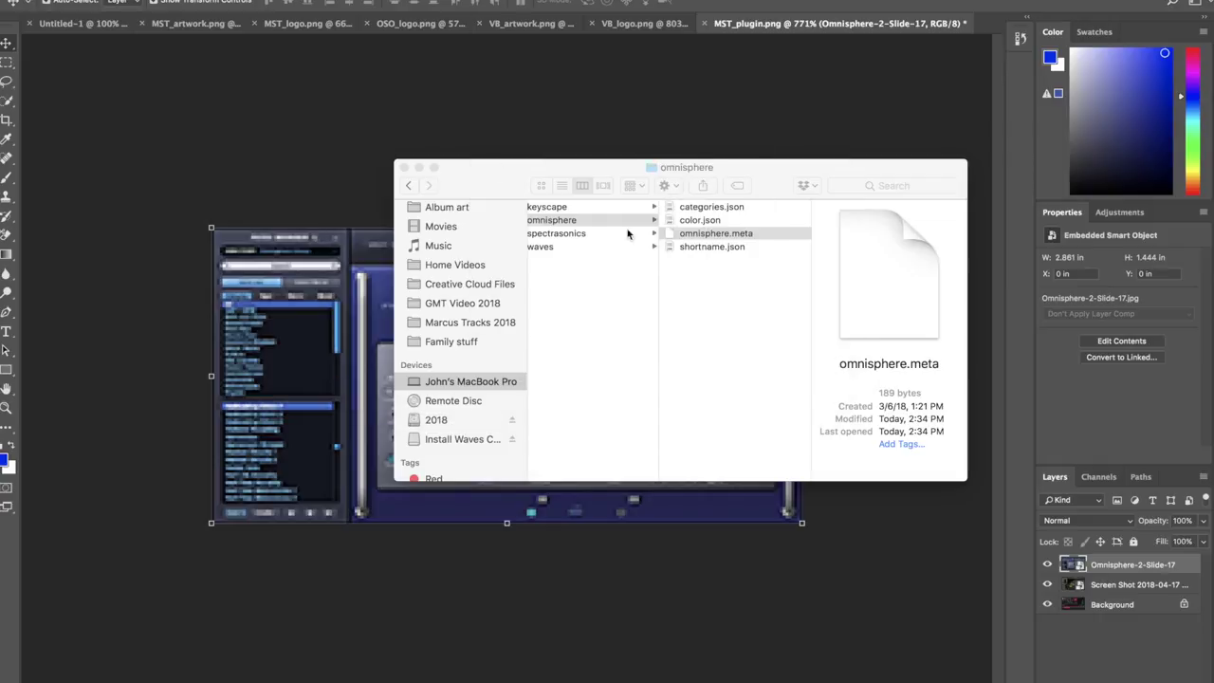
Open categories.json in TextEdit, set Product to omnisphere instead of keyscape, and save it.
{"action": "left_click", "coordinate": [699, 208]}
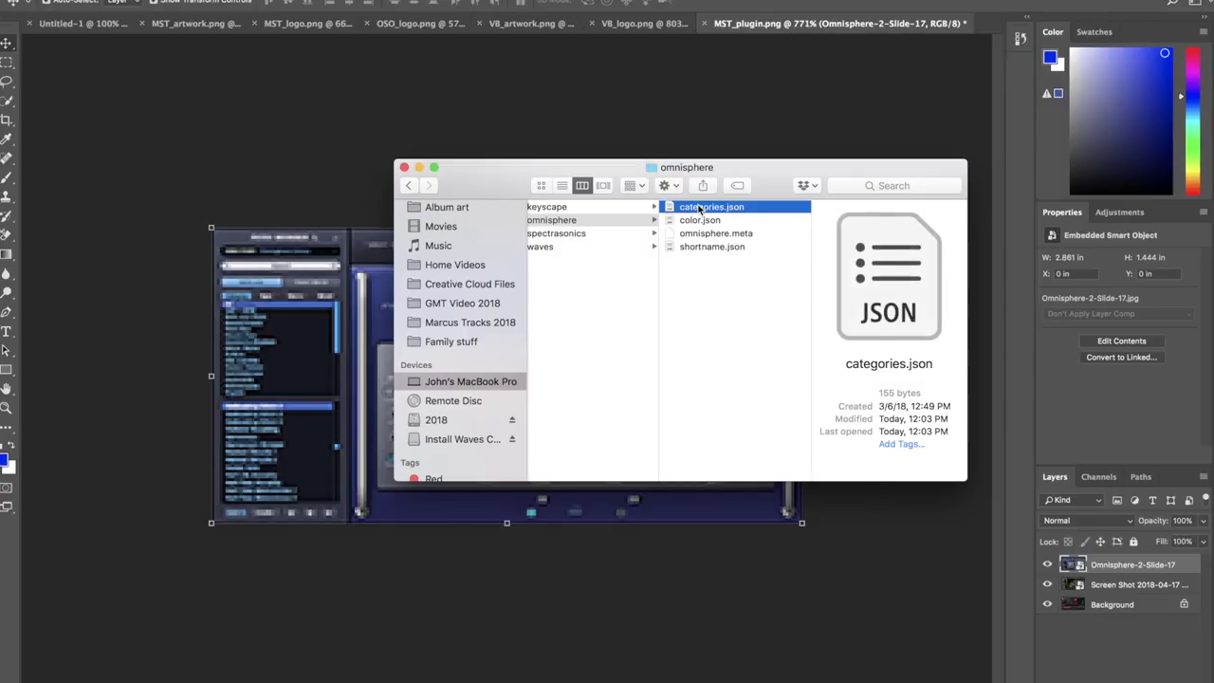
{"action": "right_click", "coordinate": [699, 207]}
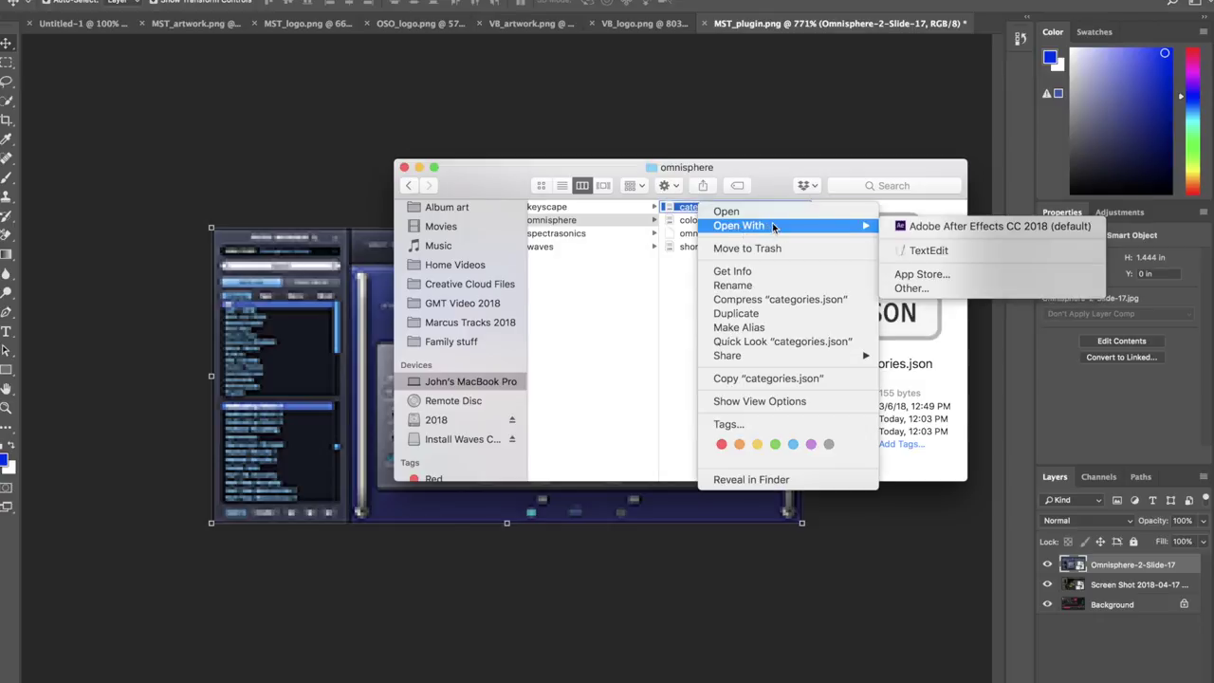
{"action": "left_click", "coordinate": [911, 253]}
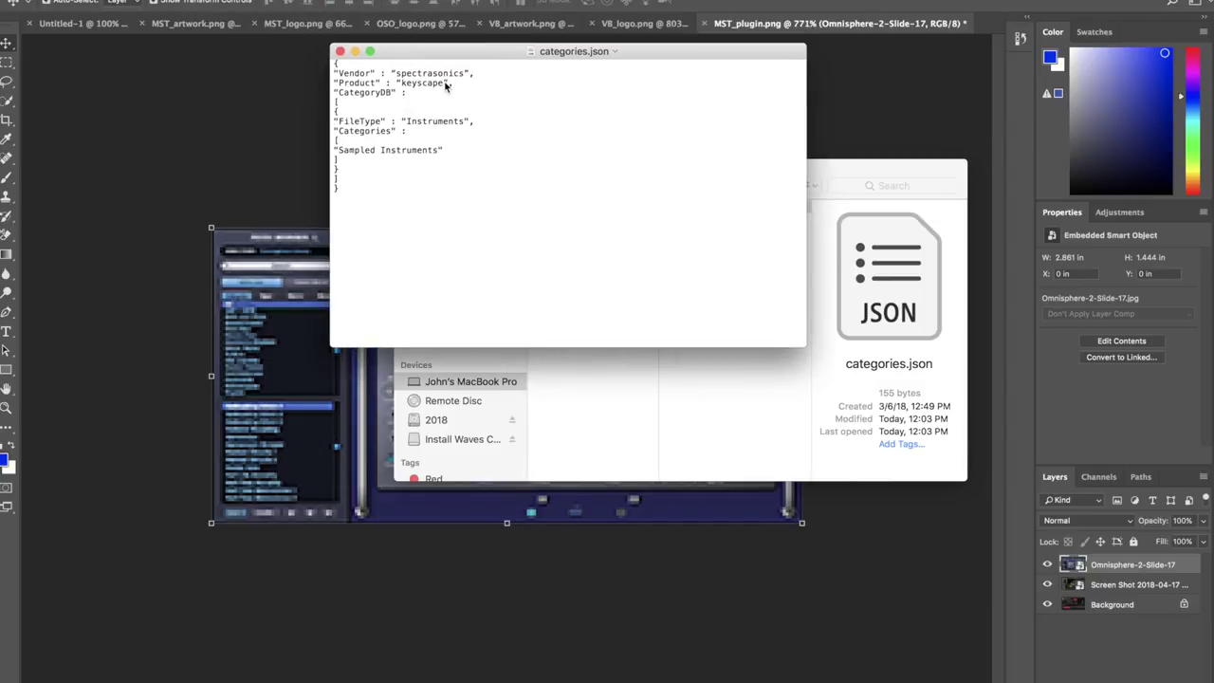
{"action": "key", "text": "BackSpace"}
{"action": "key", "text": "BackSpace"}
{"action": "key", "text": "BackSpace"}
{"action": "key", "text": "BackSpace"}
{"action": "type", "text": "O"}
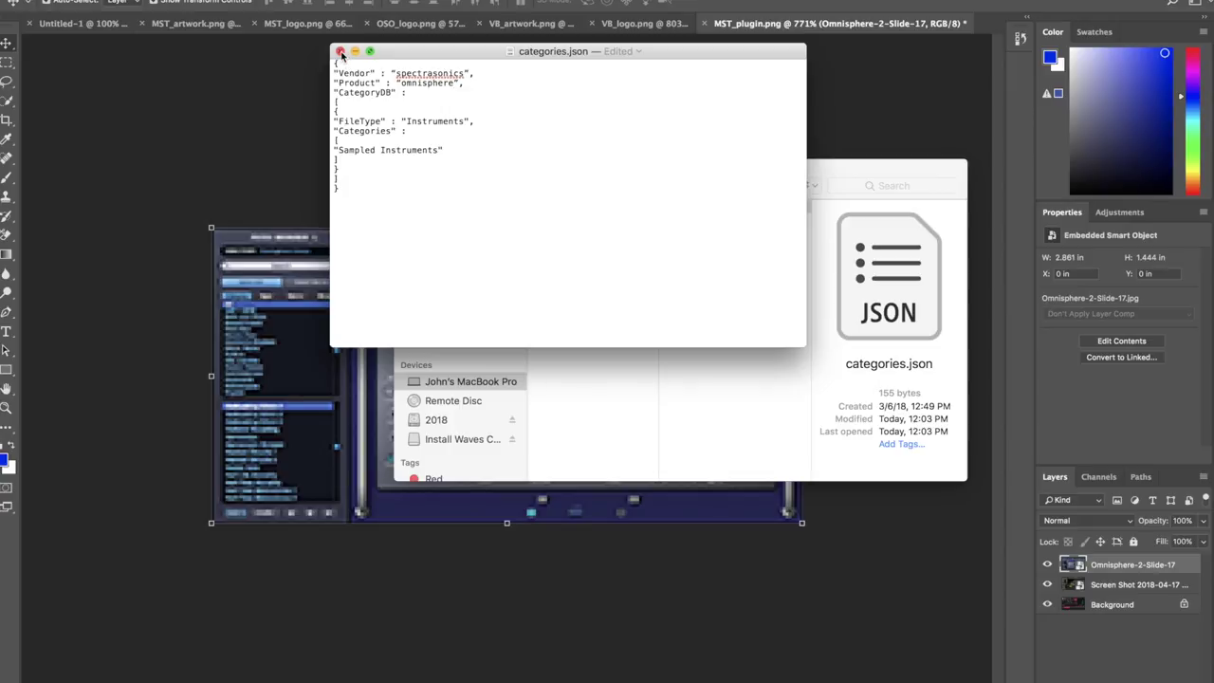
{"action": "left_click", "coordinate": [342, 52]}
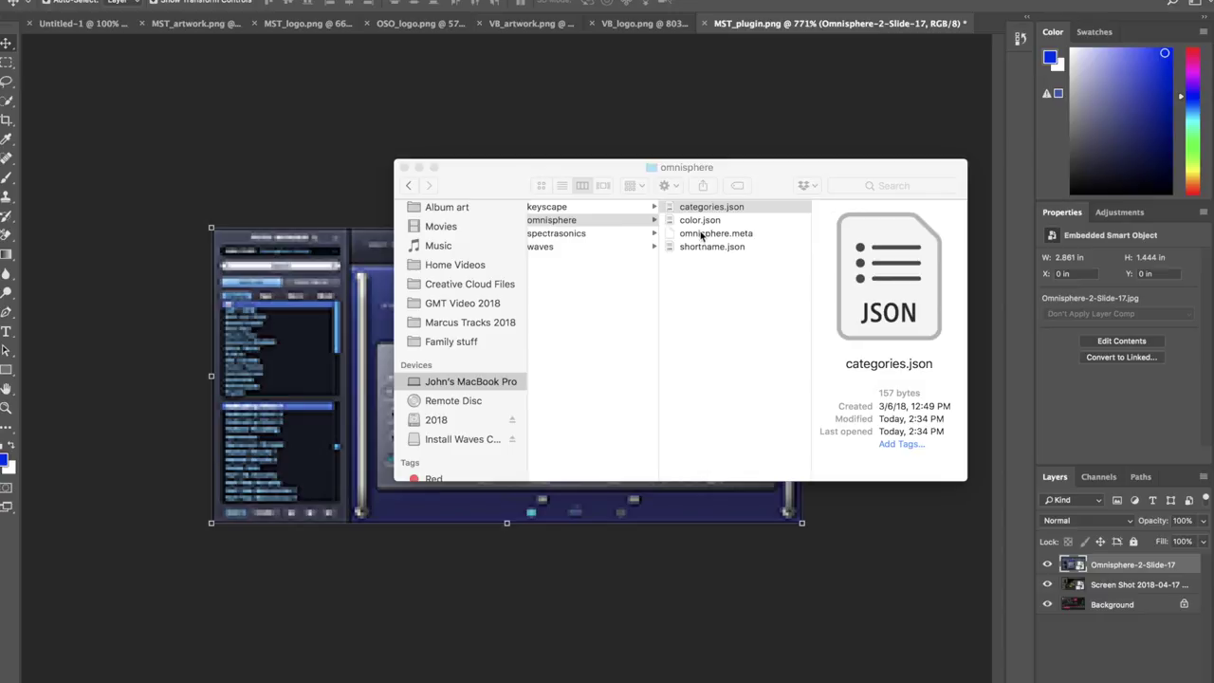
Open shortname.json from the omnisphere folder in TextEdit.
{"action": "left_click", "coordinate": [701, 234]}
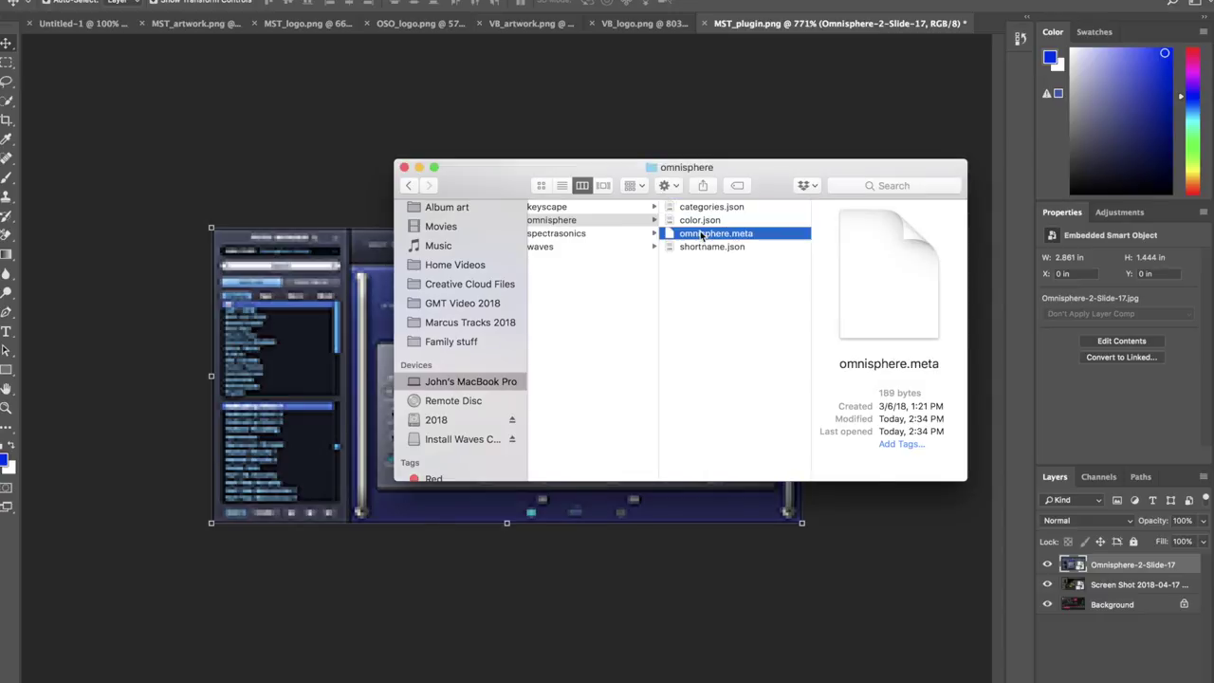
{"action": "right_click", "coordinate": [702, 234]}
{"action": "left_click", "coordinate": [681, 226]}
{"action": "left_click", "coordinate": [687, 221]}
{"action": "left_click", "coordinate": [697, 247]}
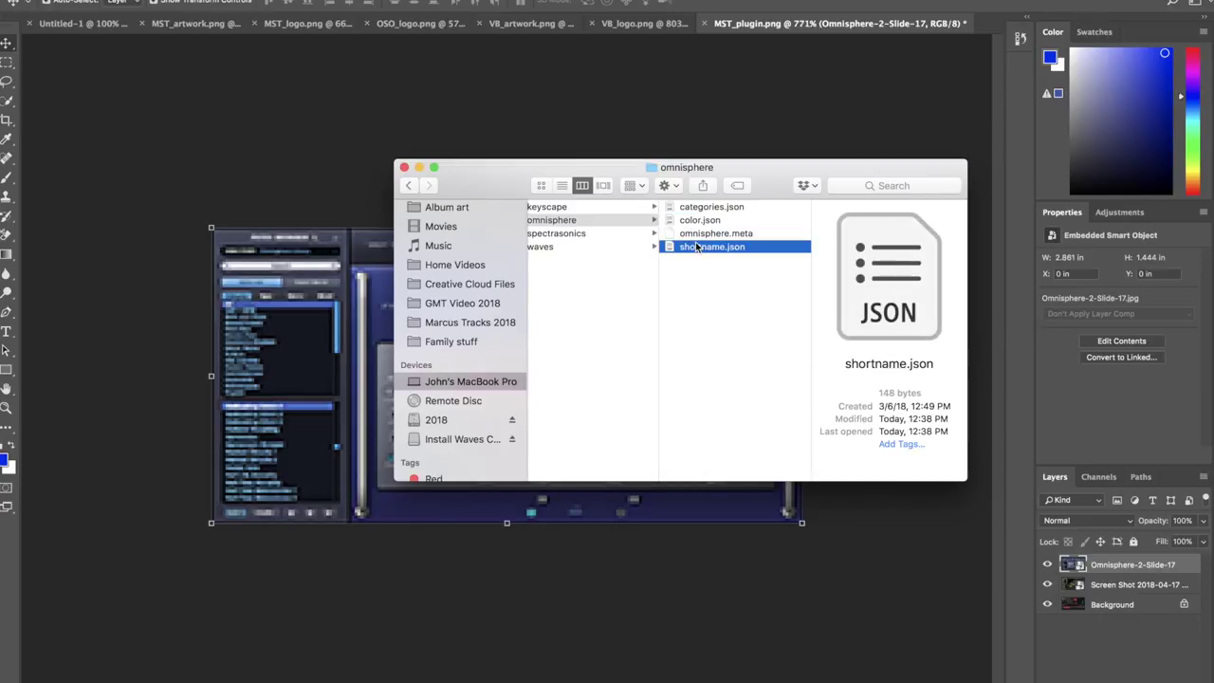
{"action": "right_click", "coordinate": [697, 247]}
{"action": "mouse_move", "coordinate": [807, 262]}
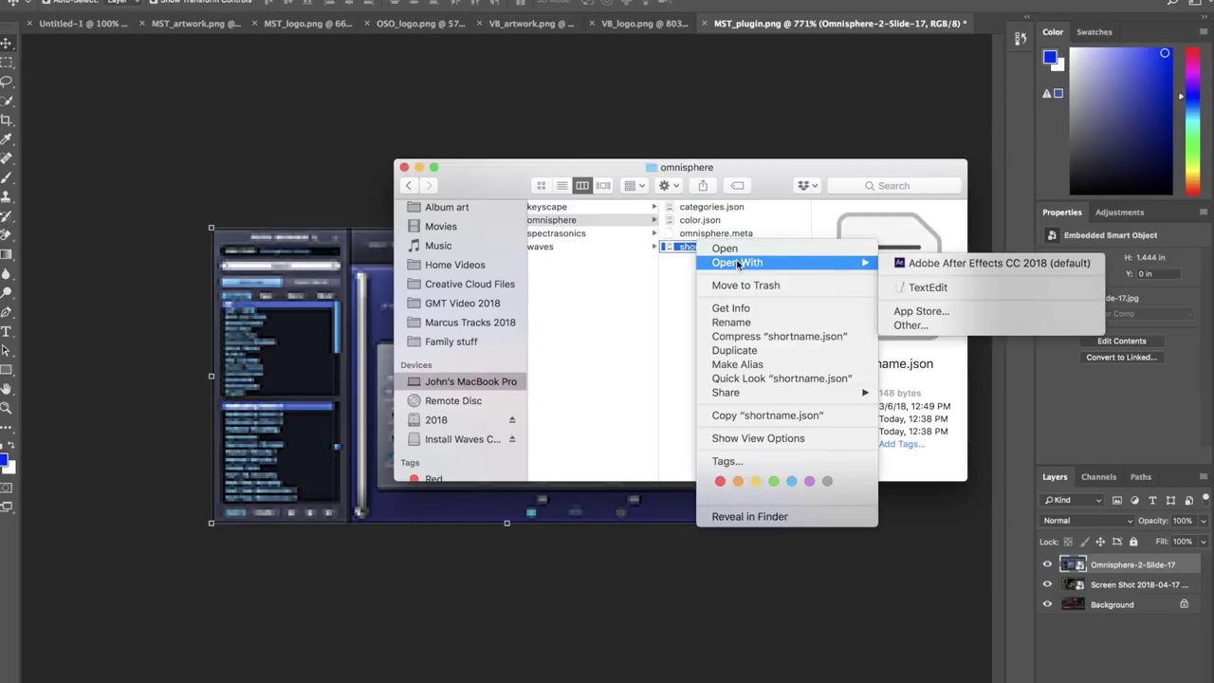
{"action": "left_click", "coordinate": [915, 286]}
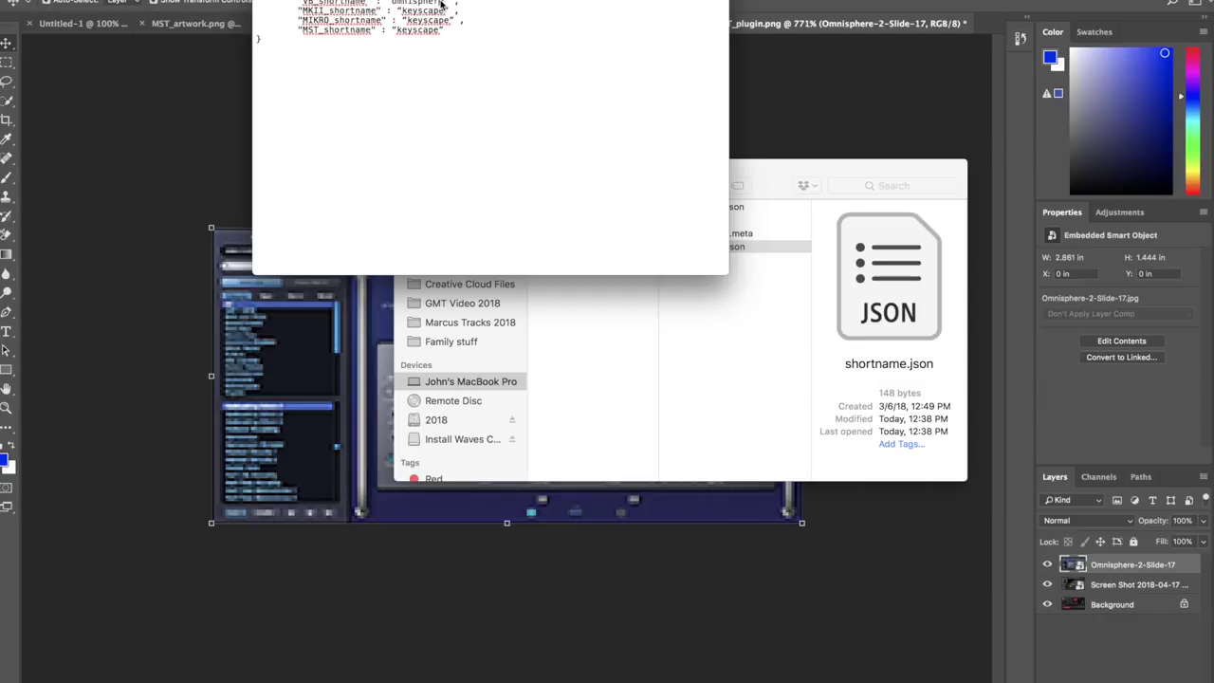
Replace the keyscape MKII, MIKRO and MST shortnames with omnisphere, then save and close.
{"action": "left_click_drag", "start_coordinate": [443, 2], "coordinate": [396, 3]}
{"action": "double_click", "coordinate": [426, 12]}
{"action": "left_click_drag", "start_coordinate": [426, 12], "coordinate": [444, 11]}
{"action": "type", "text": "omnisphere"}
{"action": "left_click_drag", "start_coordinate": [406, 20], "coordinate": [439, 35]}
{"action": "type", "text": "omnisphere"}
{"action": "type", "text": "omnisphere"}
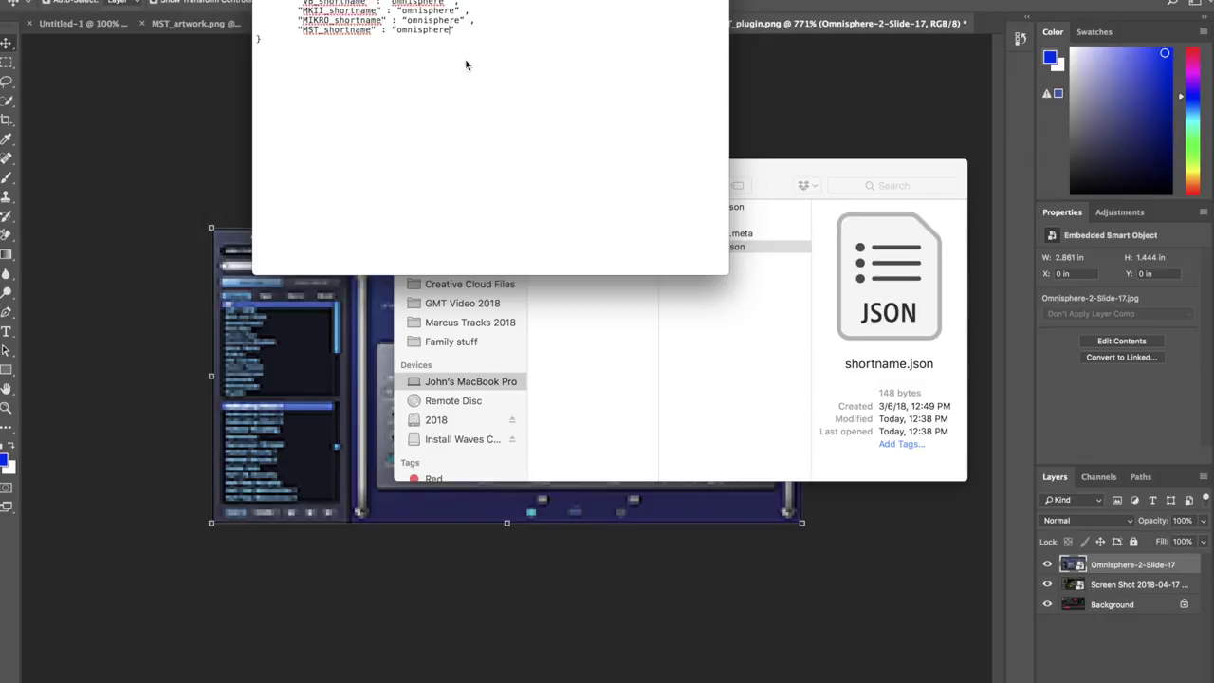
{"action": "key", "text": "super+s"}
{"action": "key", "text": "super+q"}
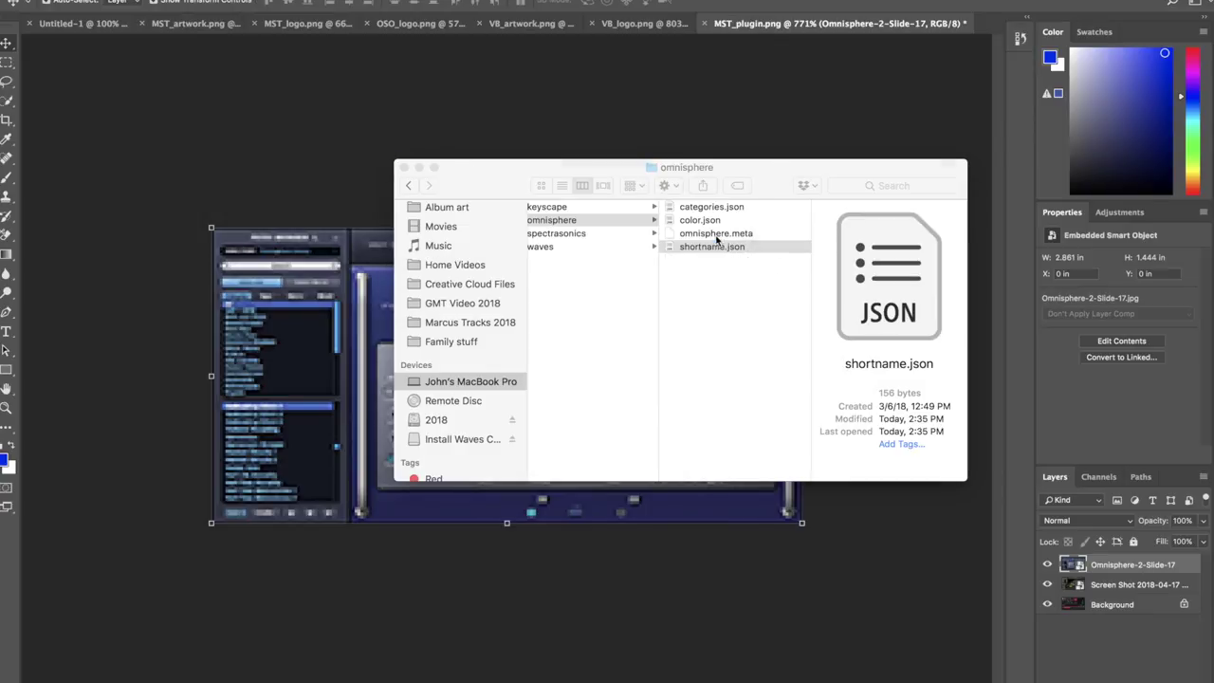
Open color.json in TextEdit to read VB_bgcolor 4C5868, then switch to the browser.
{"action": "left_click", "coordinate": [706, 233]}
{"action": "left_click", "coordinate": [699, 221]}
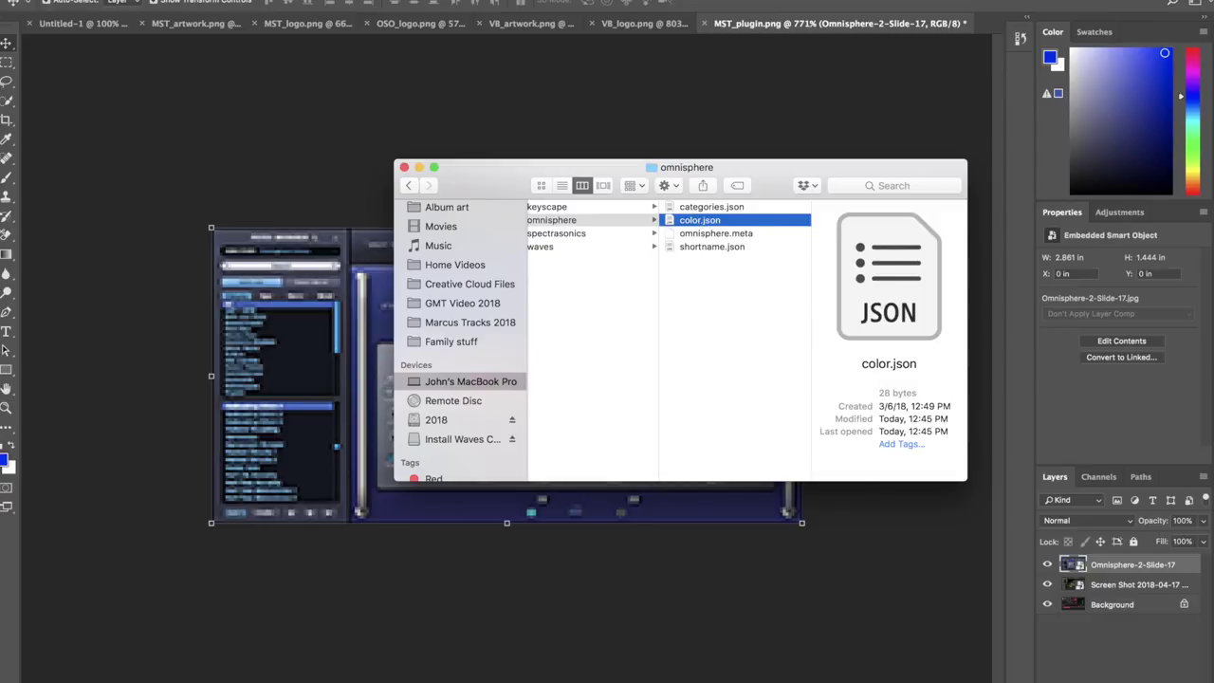
{"action": "right_click", "coordinate": [756, 225]}
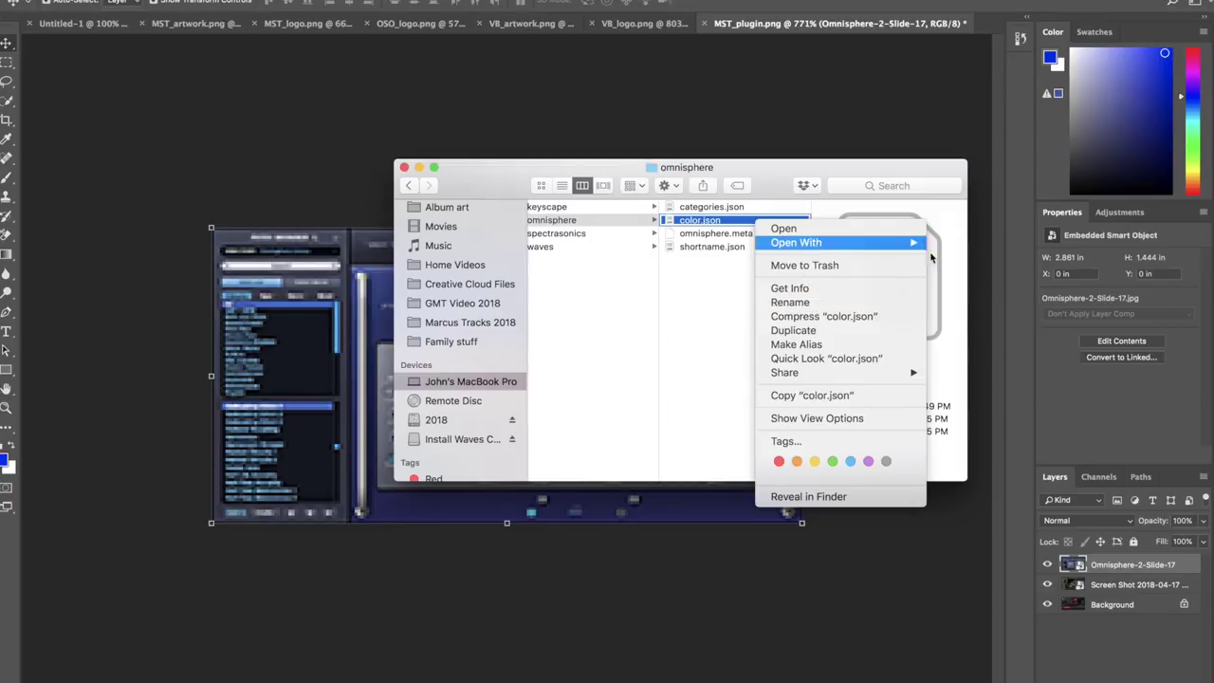
{"action": "mouse_move", "coordinate": [882, 245]}
{"action": "left_click", "coordinate": [976, 267]}
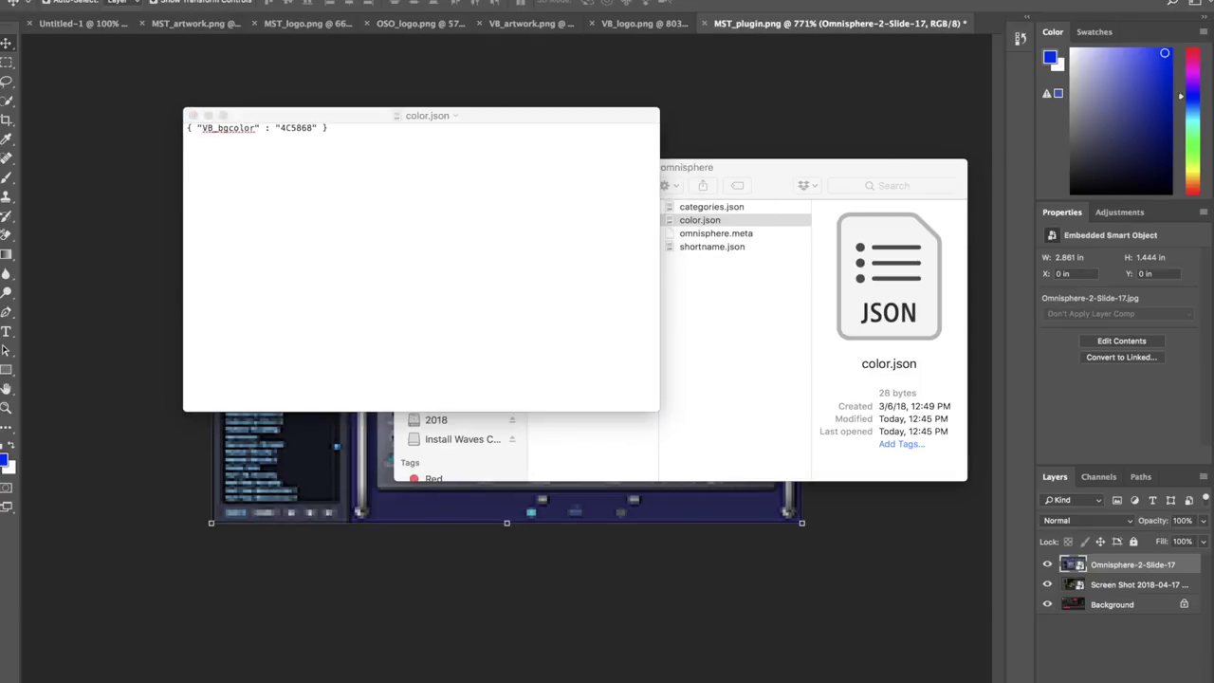
{"action": "key", "text": "super+Tab"}
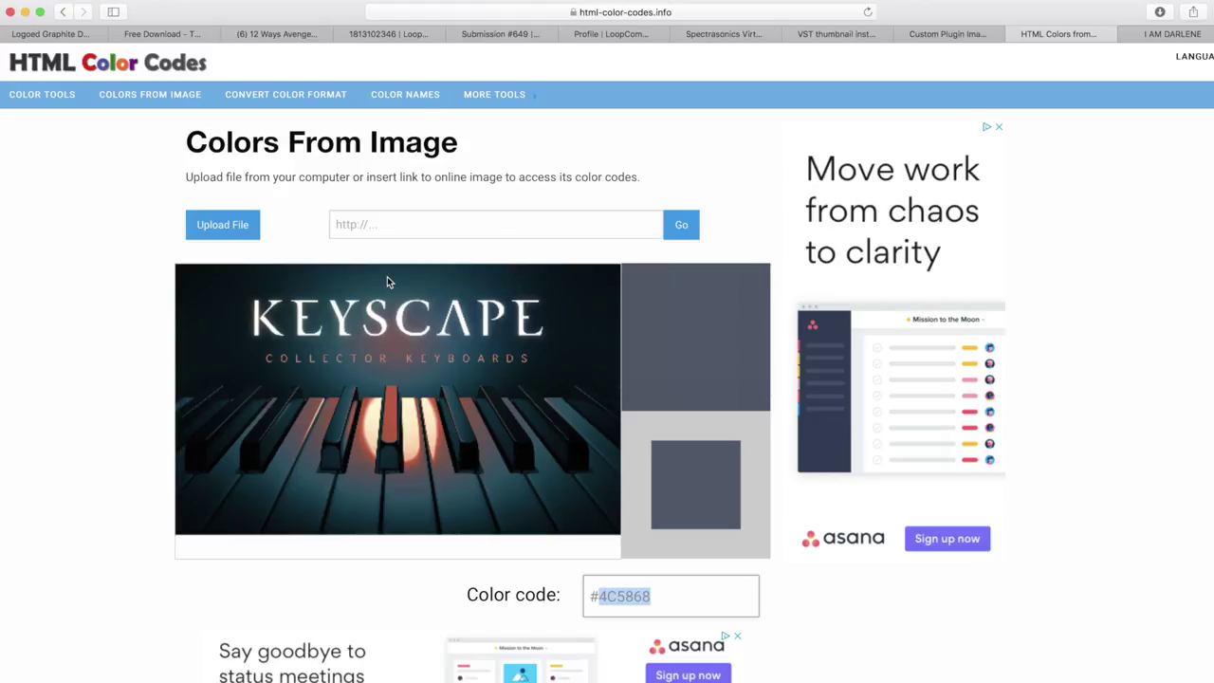
Upload Omnisphere-2-Slide-17.jpg from Downloads to HTML Color Codes' image colour picker.
{"action": "left_click", "coordinate": [238, 228]}
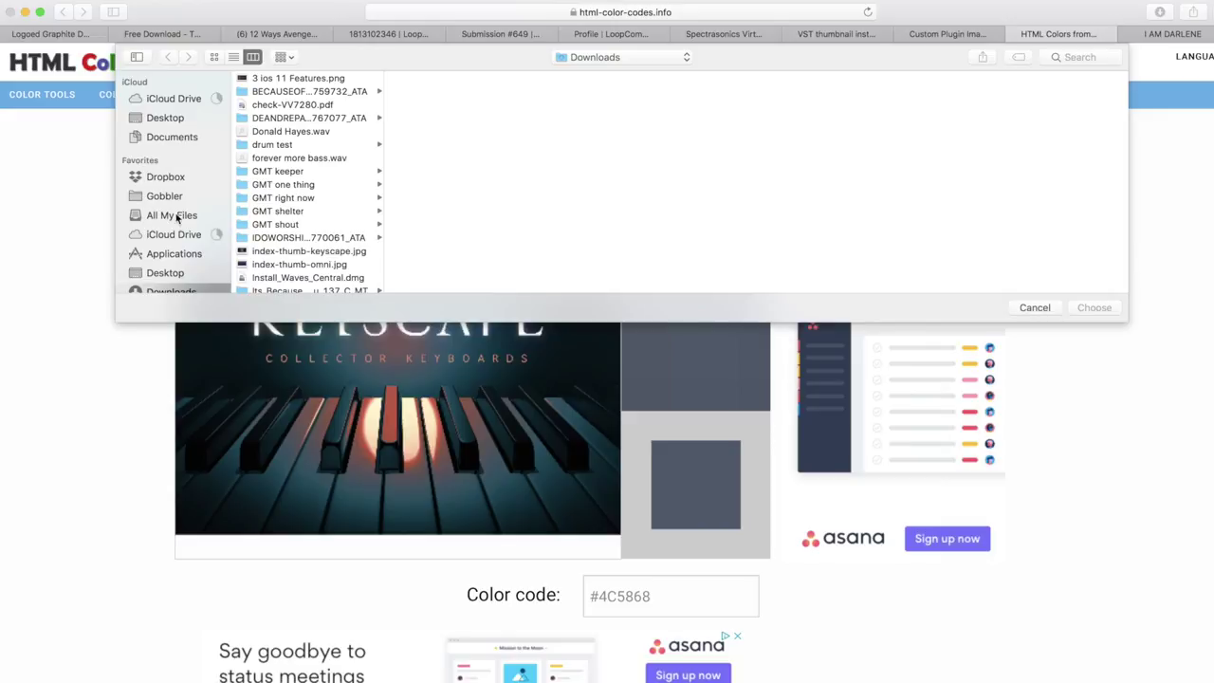
{"action": "scroll", "coordinate": [177, 239], "scroll_direction": "down", "scroll_amount": 3}
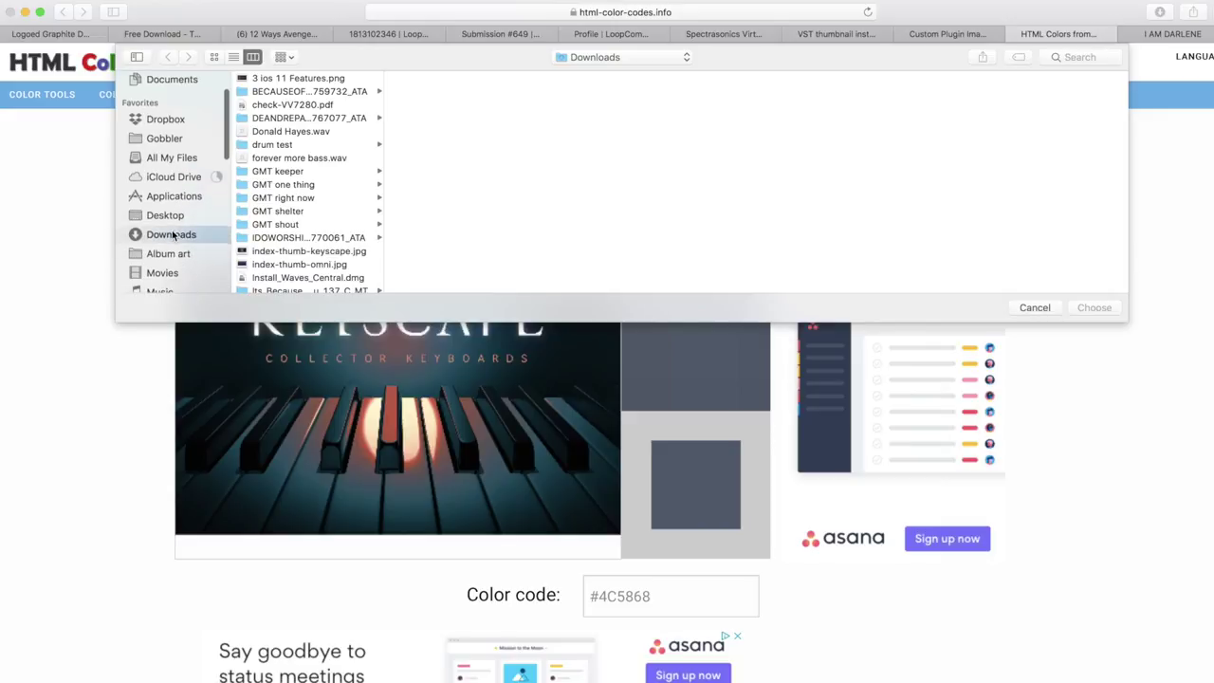
{"action": "scroll", "coordinate": [317, 237], "scroll_direction": "down", "scroll_amount": 2}
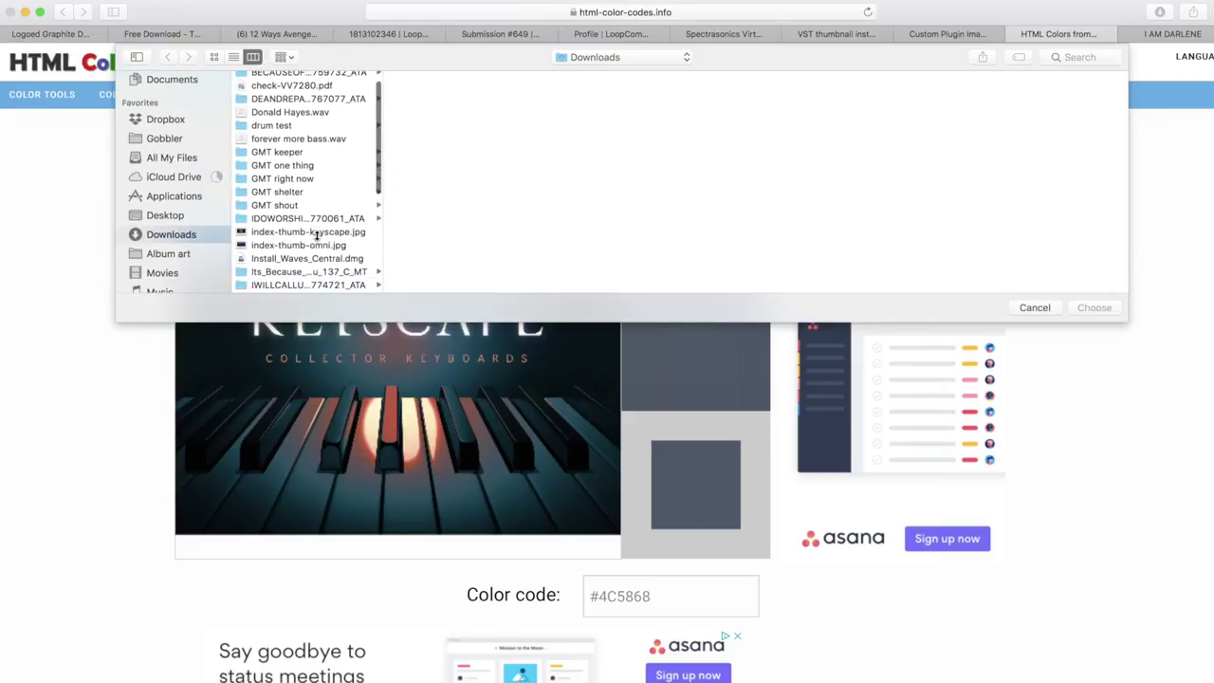
{"action": "scroll", "coordinate": [317, 239], "scroll_direction": "down", "scroll_amount": 6}
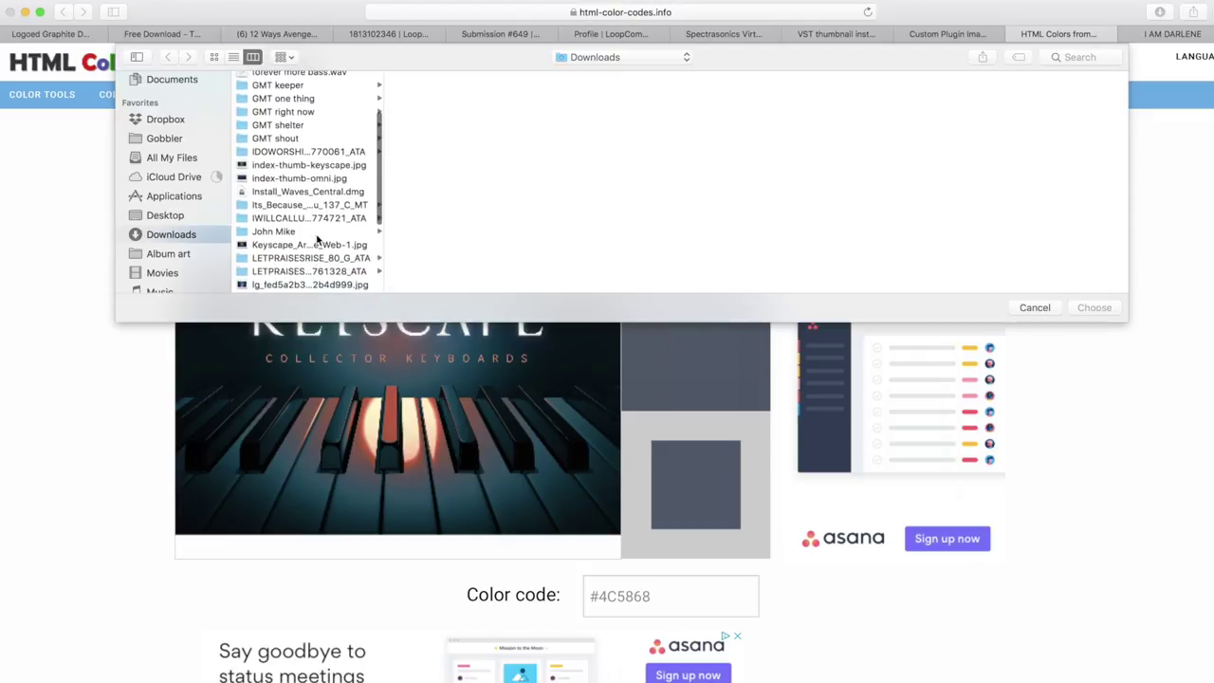
{"action": "left_click", "coordinate": [309, 207]}
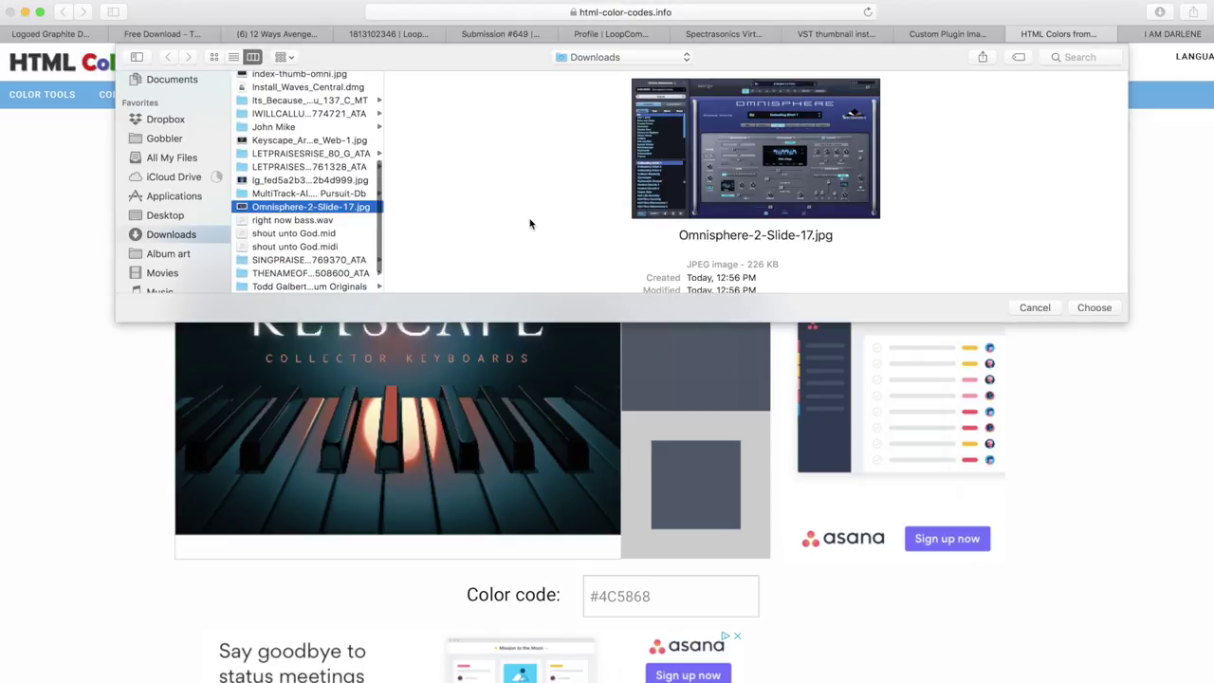
{"action": "scroll", "coordinate": [311, 275], "scroll_direction": "down", "scroll_amount": 1}
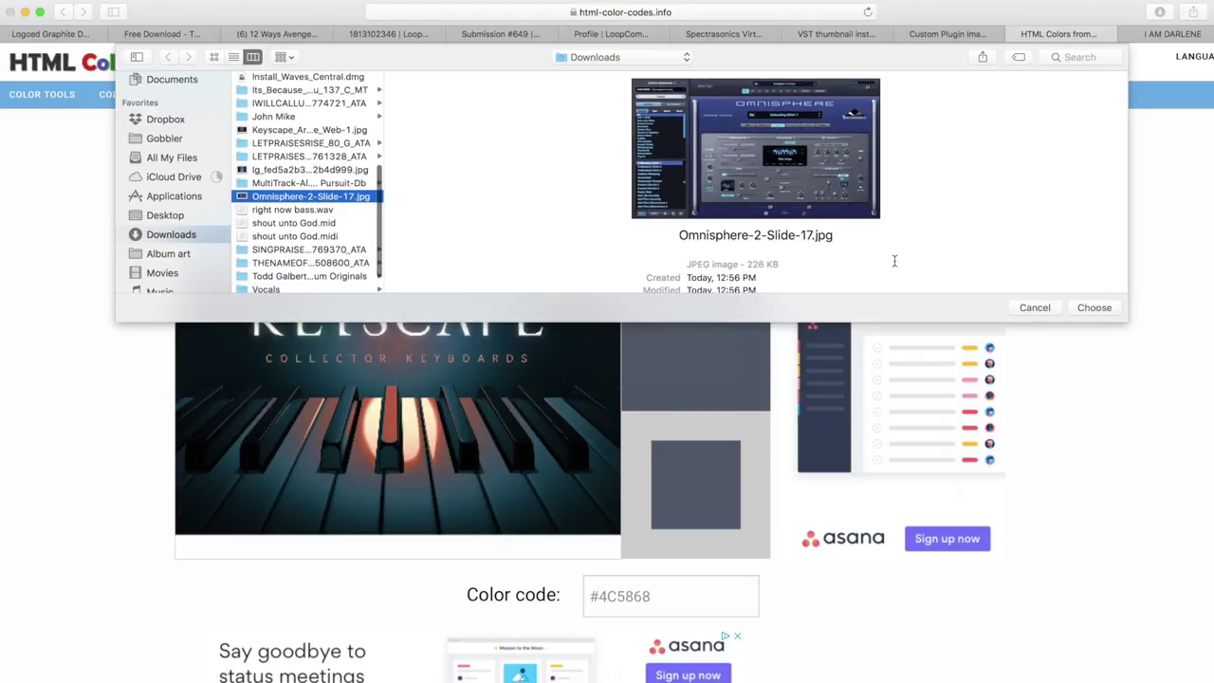
{"action": "left_click", "coordinate": [1082, 310]}
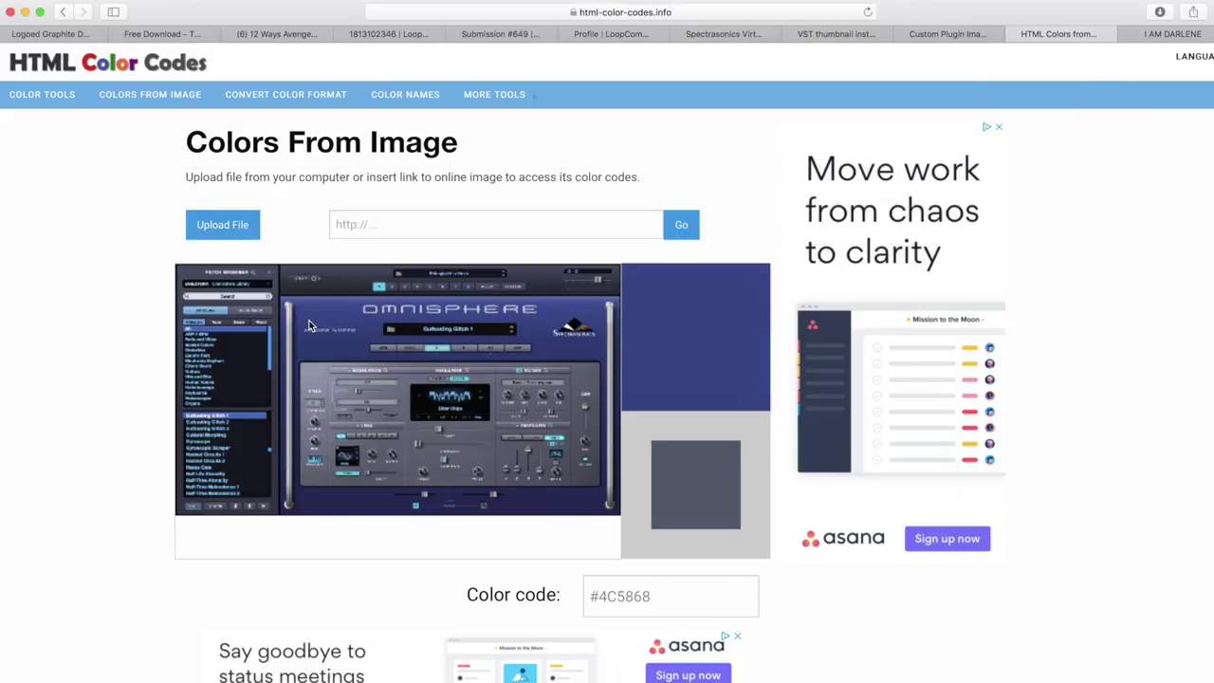
Sample the dark blue background, select its code 2D3772, and return to color.json.
{"action": "left_click", "coordinate": [559, 352]}
{"action": "left_click", "coordinate": [609, 600]}
{"action": "left_click_drag", "start_coordinate": [601, 599], "coordinate": [674, 596]}
{"action": "key", "text": "super+c"}
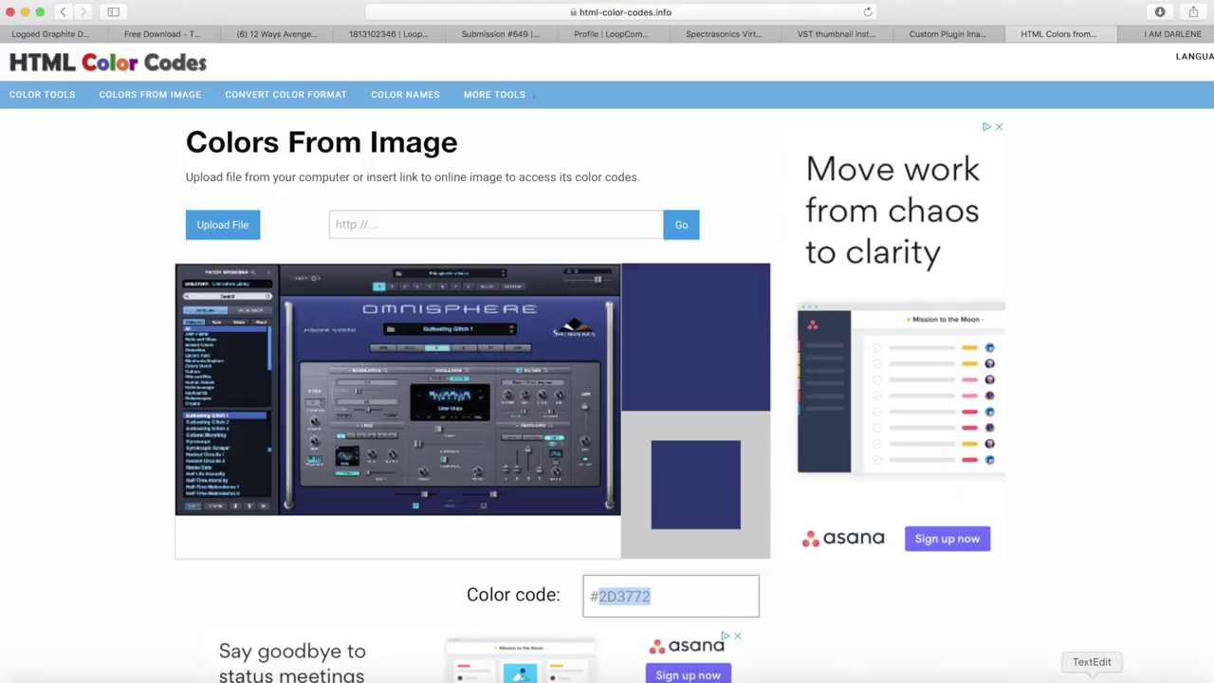
{"action": "left_click", "coordinate": [1092, 677]}
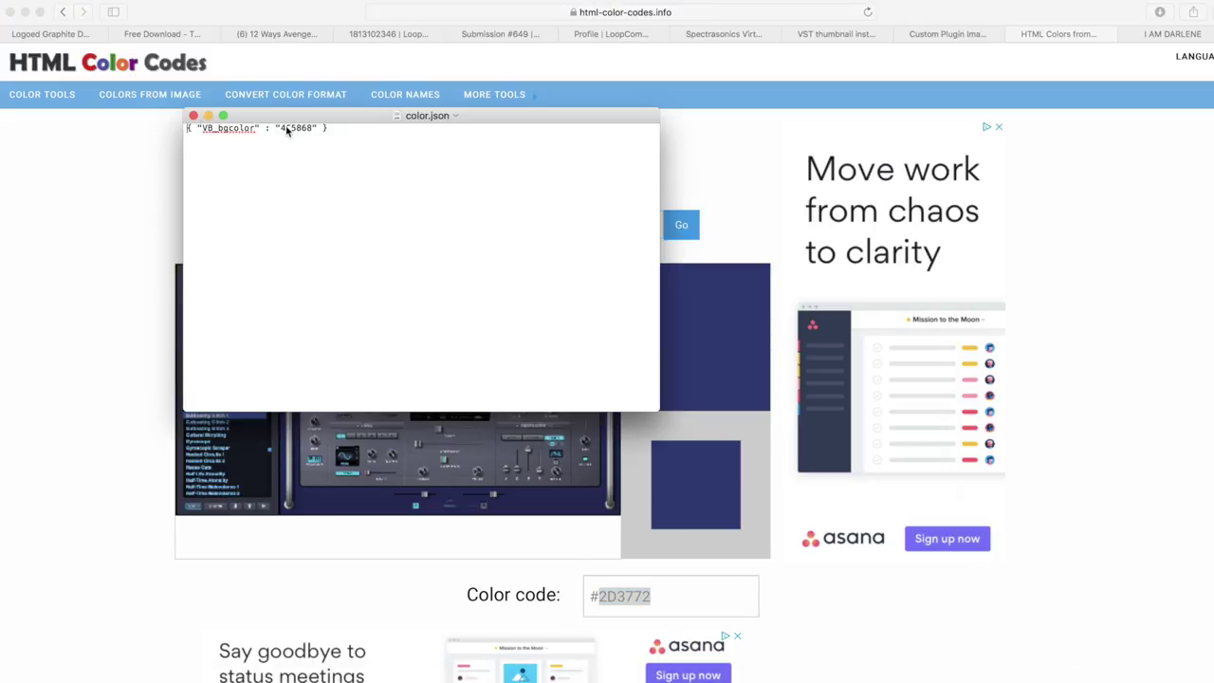
Replace the VB_bgcolor value 4C5868 with 2D3772 in color.json and save it.
{"action": "left_click_drag", "start_coordinate": [281, 128], "coordinate": [314, 131]}
{"action": "key", "text": "super+v"}
{"action": "key", "text": "super+s"}
Close color.json and bring the omnisphere folder in Finder back into view.
{"action": "left_click_drag", "start_coordinate": [267, 116], "coordinate": [385, 212]}
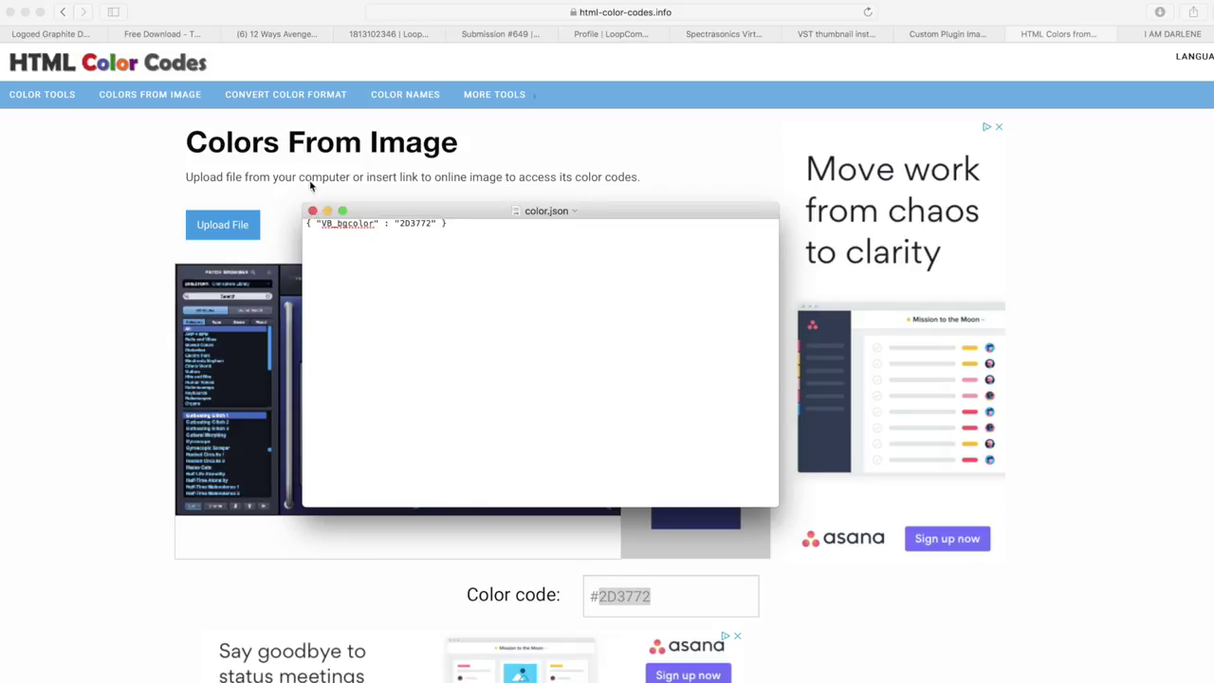
{"action": "left_click", "coordinate": [312, 211]}
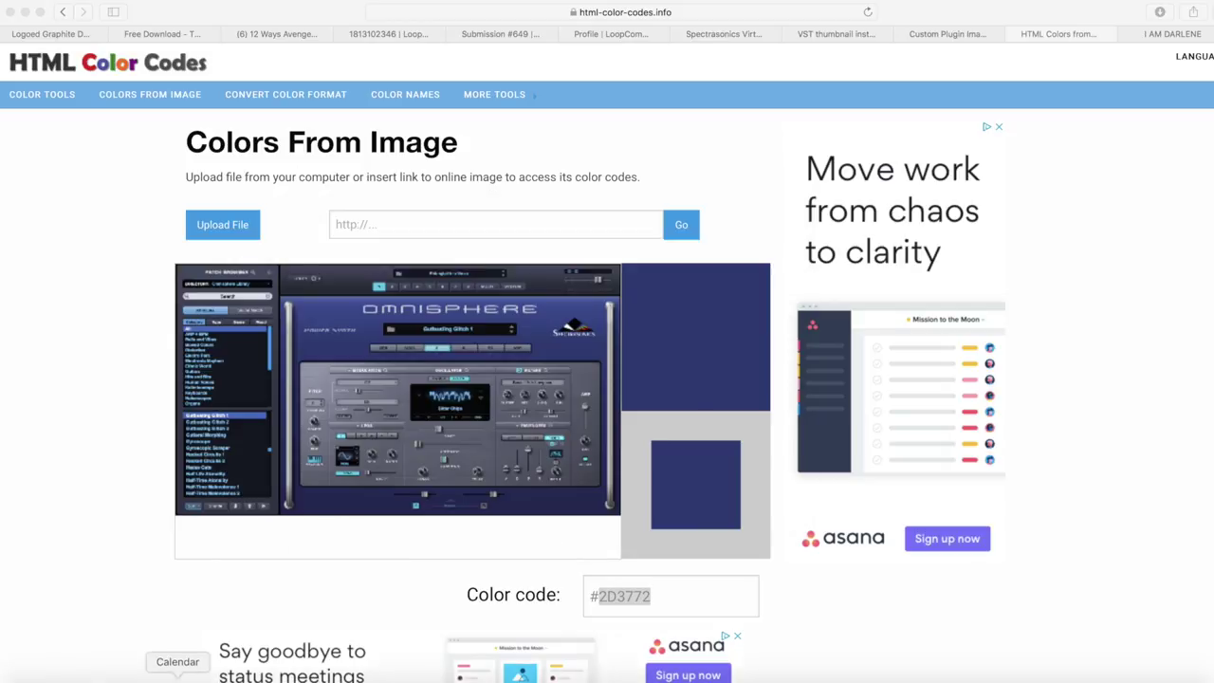
{"action": "left_click", "coordinate": [32, 679]}
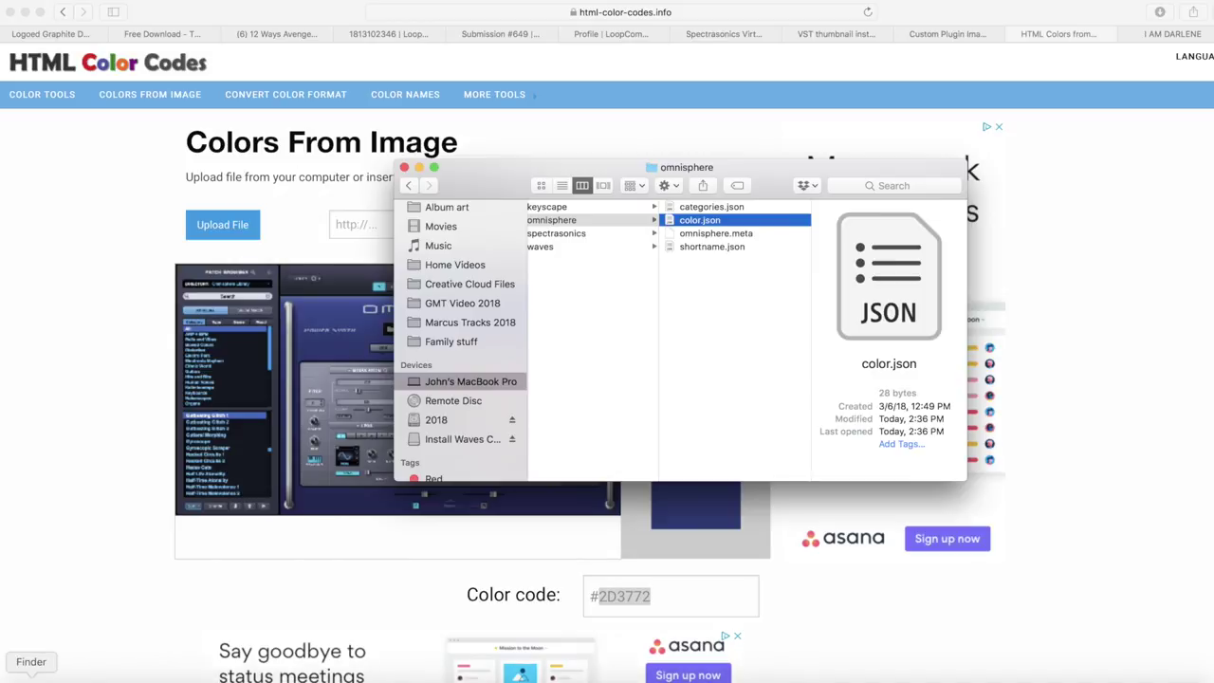
Navigate back up to dist_database, showing the keyscape, omnisphere, spectrasonics and waves folders.
{"action": "left_click", "coordinate": [702, 233]}
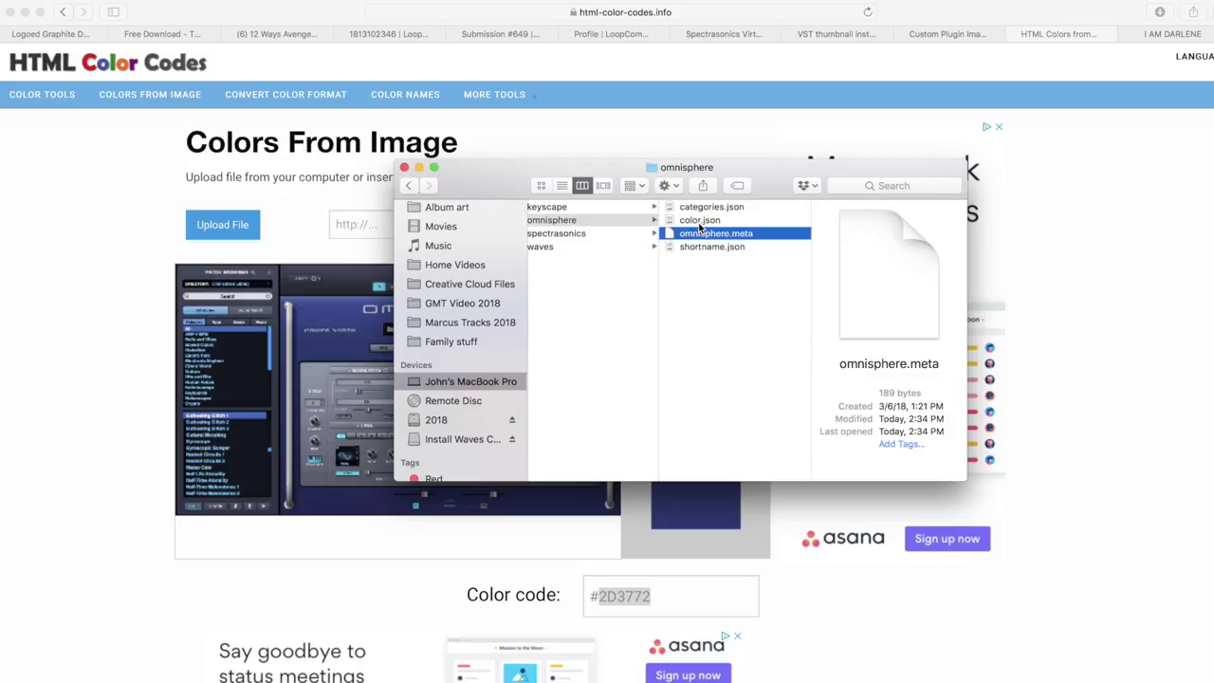
{"action": "left_click", "coordinate": [700, 220]}
{"action": "scroll", "coordinate": [706, 266], "scroll_direction": "left", "scroll_amount": 5}
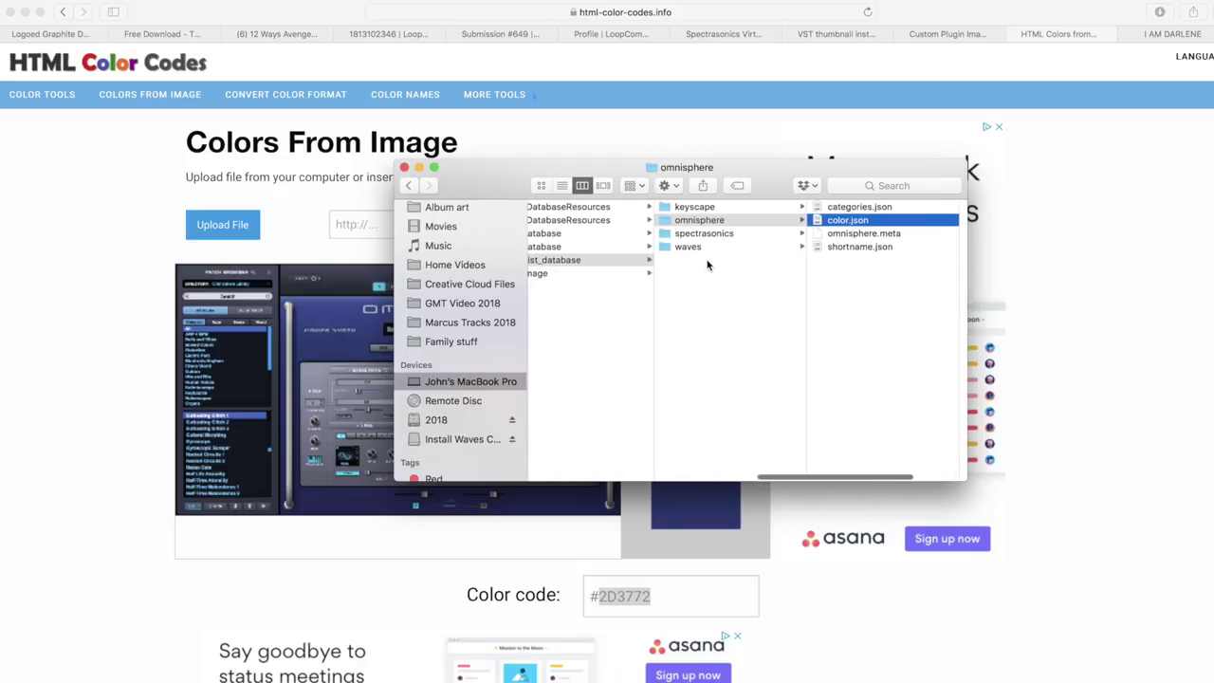
{"action": "left_click", "coordinate": [739, 220]}
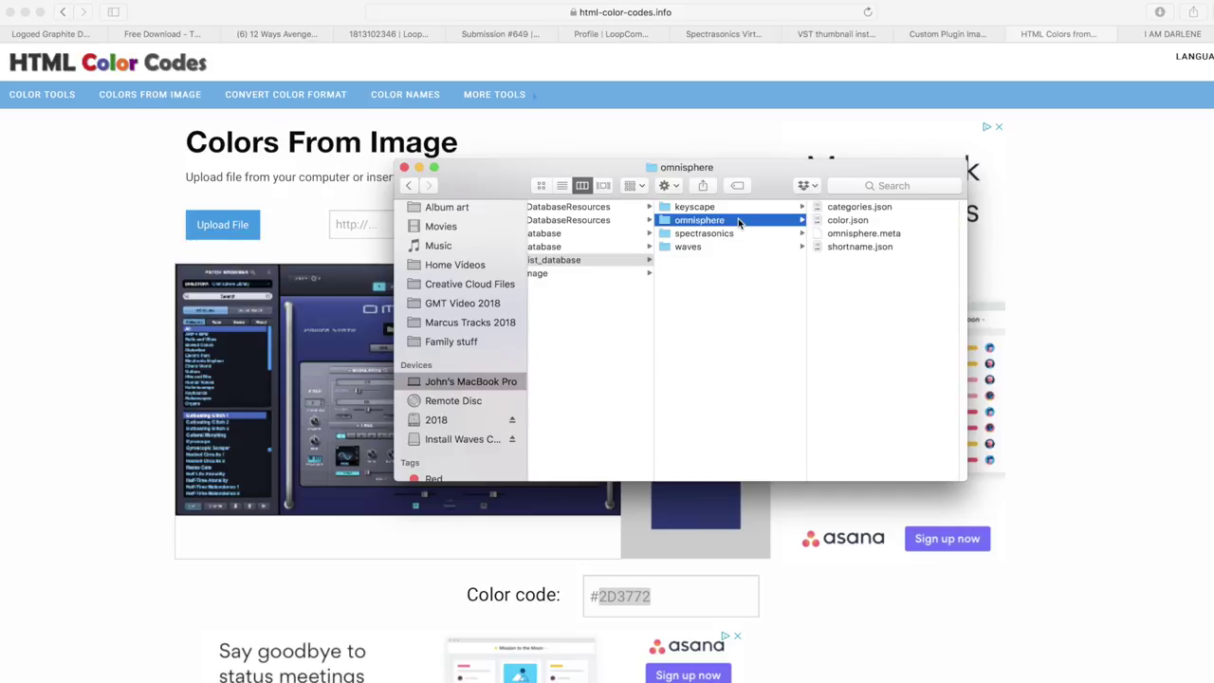
{"action": "left_click", "coordinate": [732, 237]}
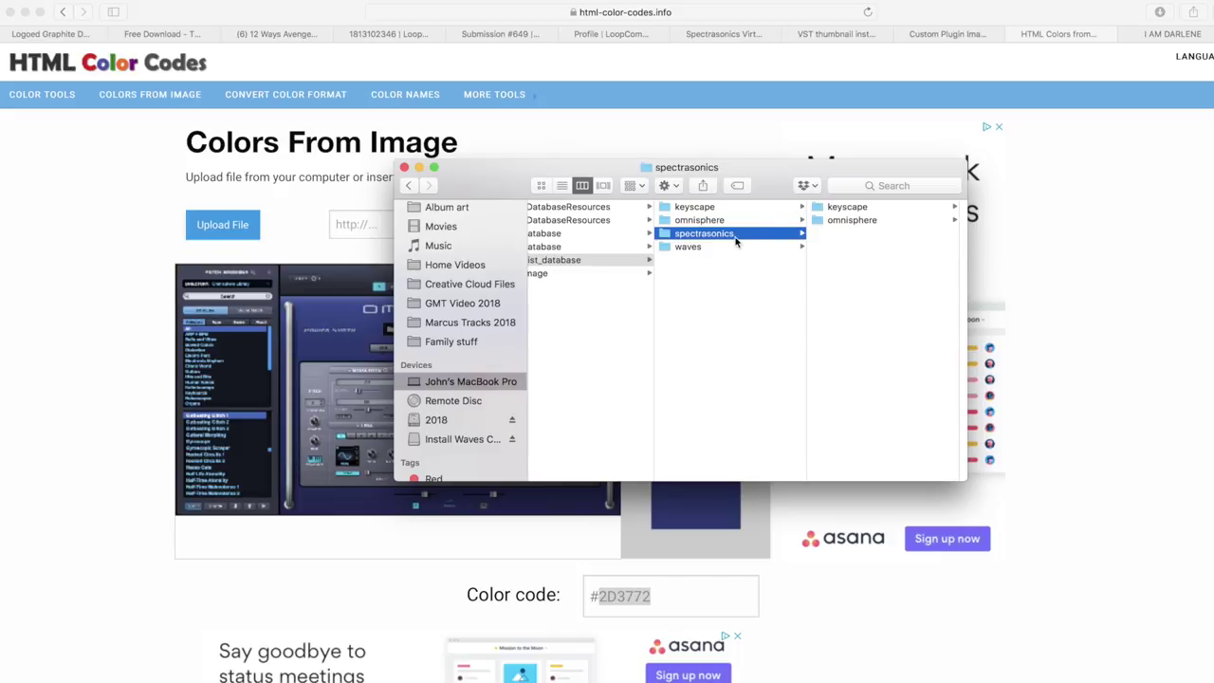
{"action": "scroll", "coordinate": [735, 241], "scroll_direction": "left", "scroll_amount": 2}
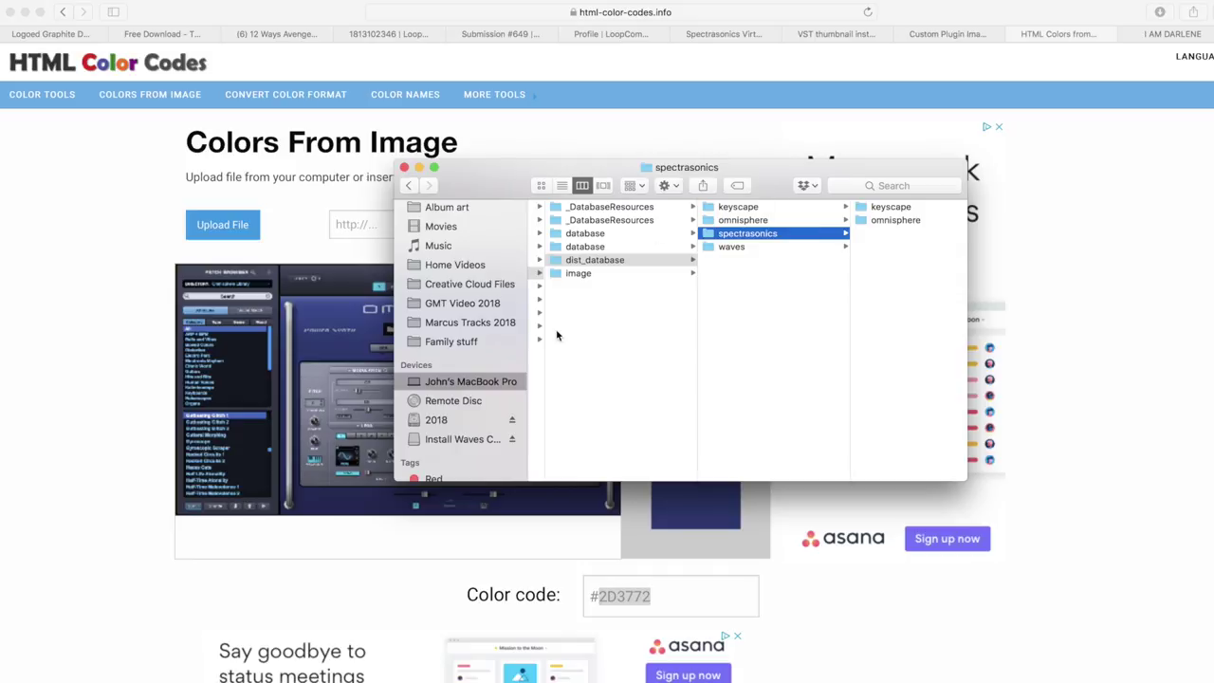
{"action": "left_click", "coordinate": [590, 270]}
{"action": "left_click", "coordinate": [591, 262]}
{"action": "left_click", "coordinate": [591, 272]}
{"action": "left_click", "coordinate": [593, 262]}
{"action": "left_click", "coordinate": [594, 273]}
{"action": "left_click", "coordinate": [592, 263]}
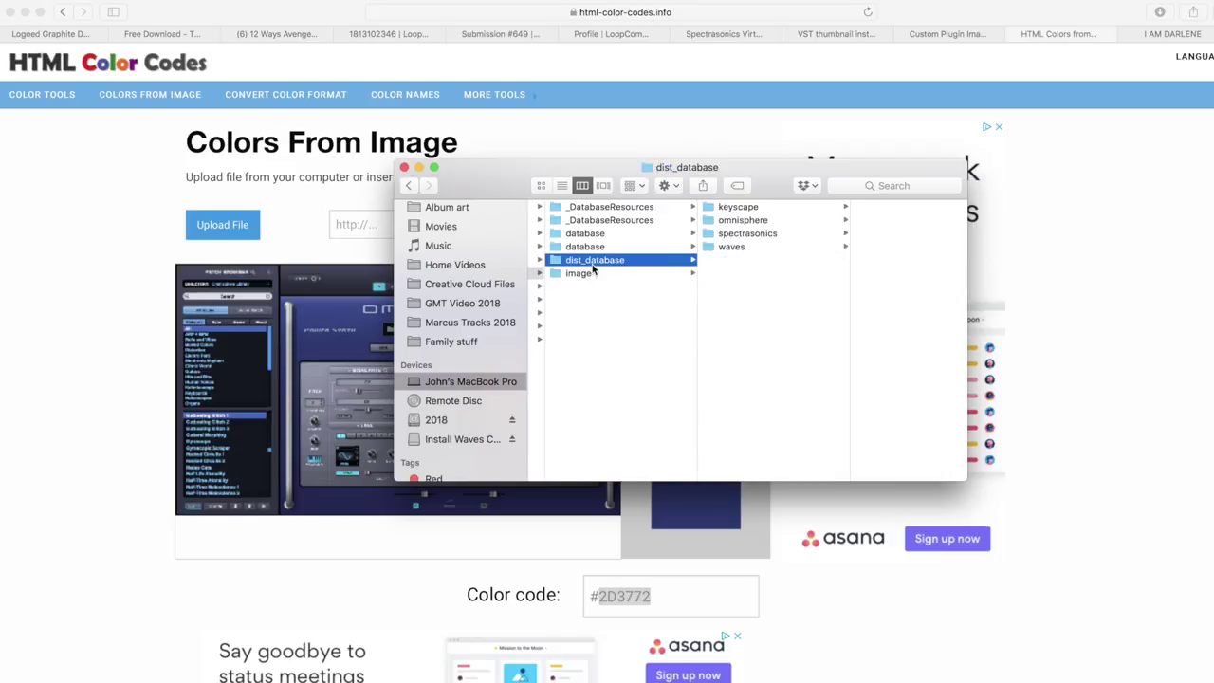
Switch through the open windows via Mission Control and end on Photoshop.
{"action": "key", "text": "ctrl+Up"}
{"action": "left_click", "coordinate": [597, 170]}
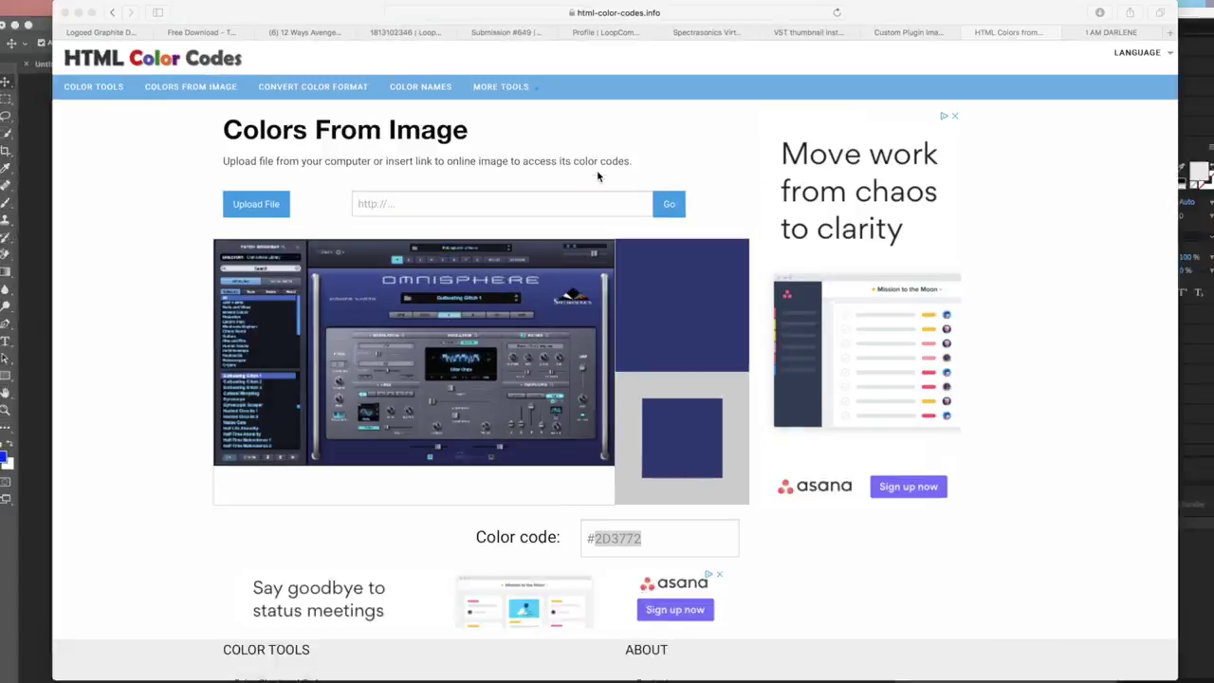
{"action": "key", "text": "ctrl+Up"}
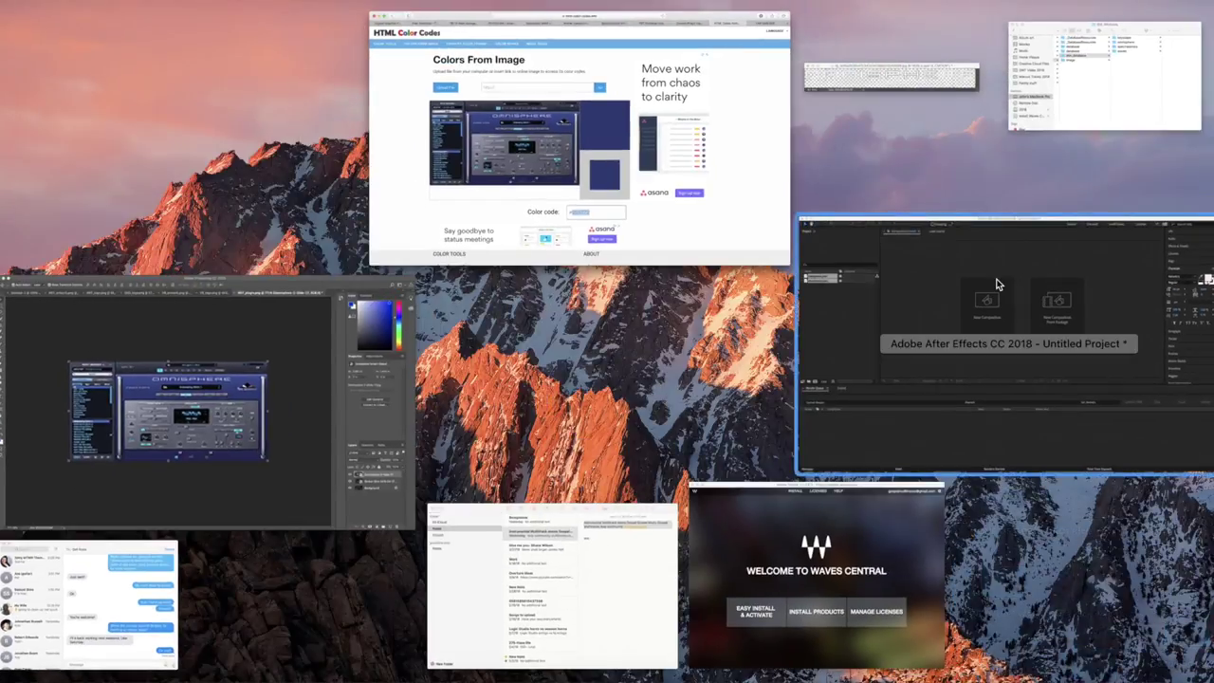
{"action": "left_click", "coordinate": [985, 269]}
{"action": "key", "text": "ctrl+Up"}
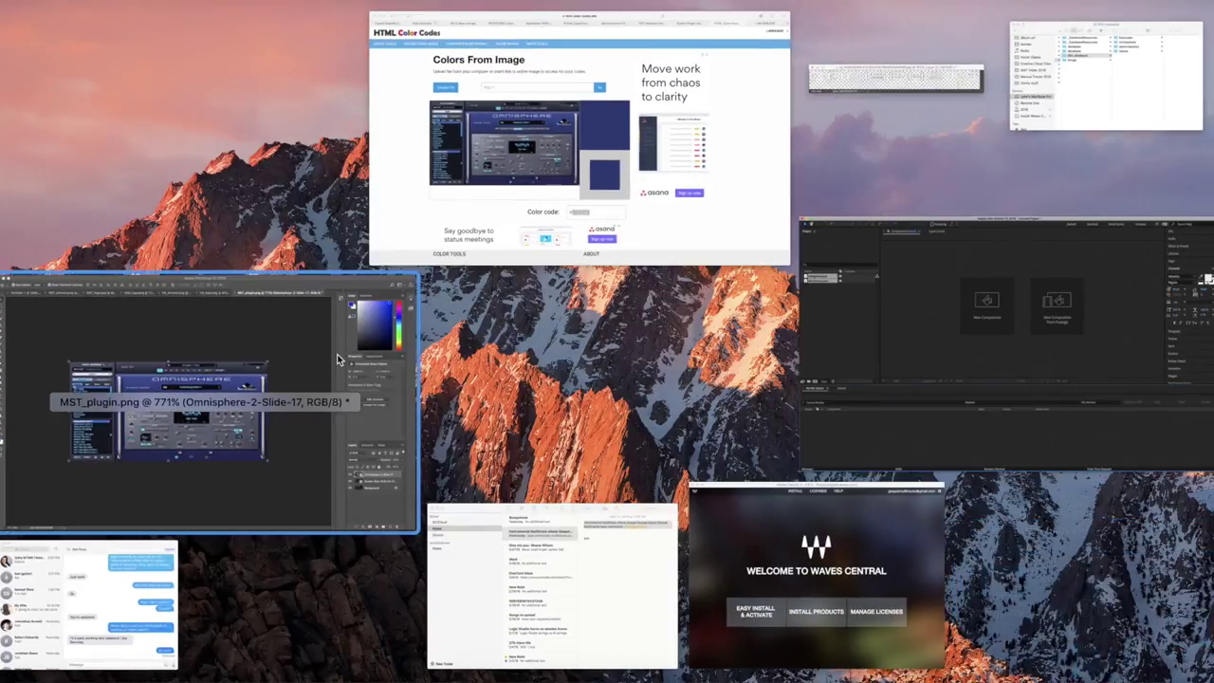
{"action": "left_click", "coordinate": [261, 385]}
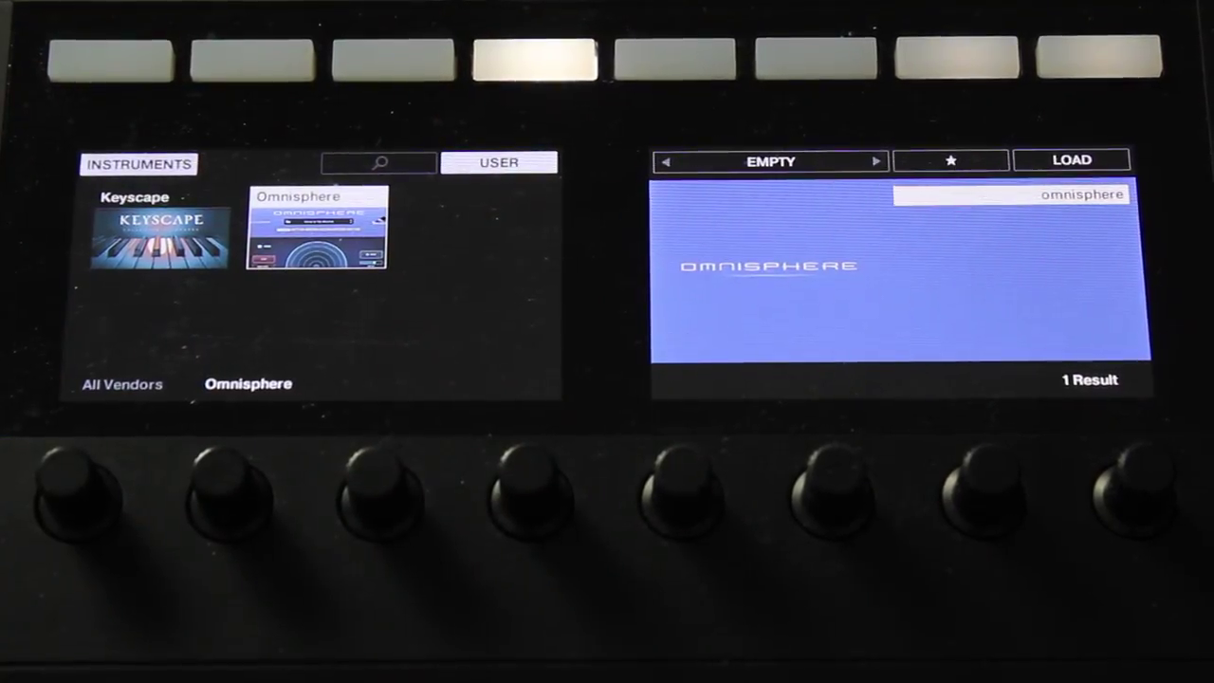
Load the Omnisphere user instrument, shown with its custom artwork beside Keyscape.
{"action": "left_click", "coordinate": [1098, 59]}
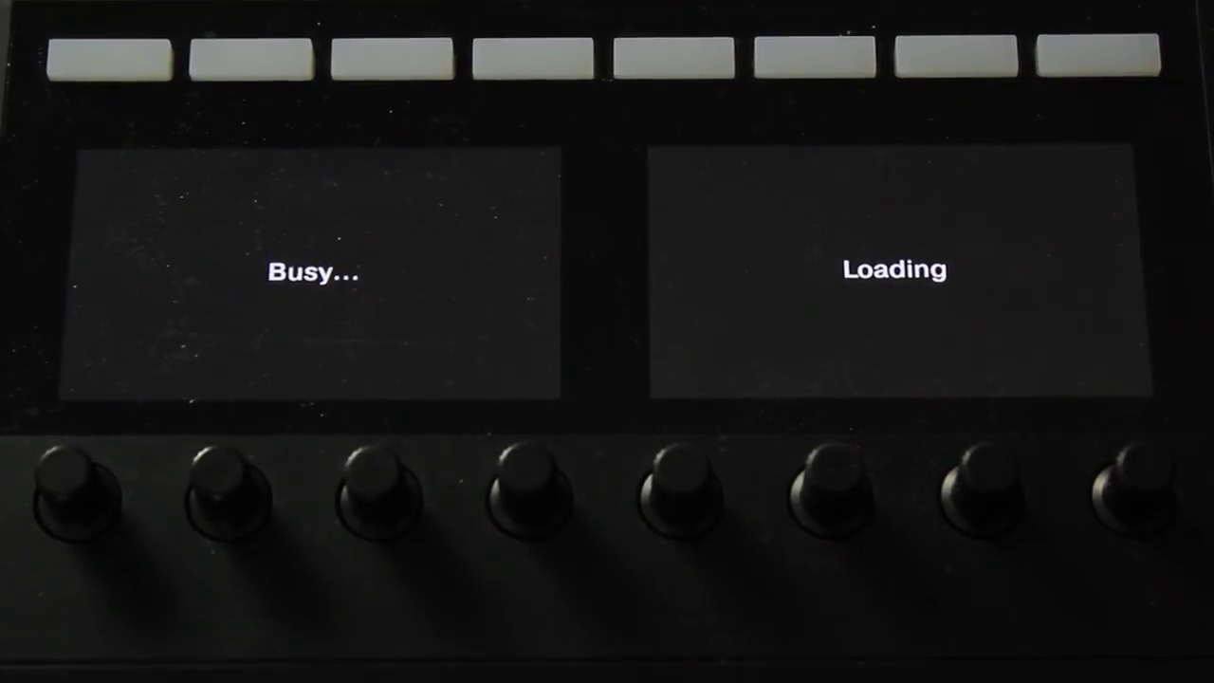